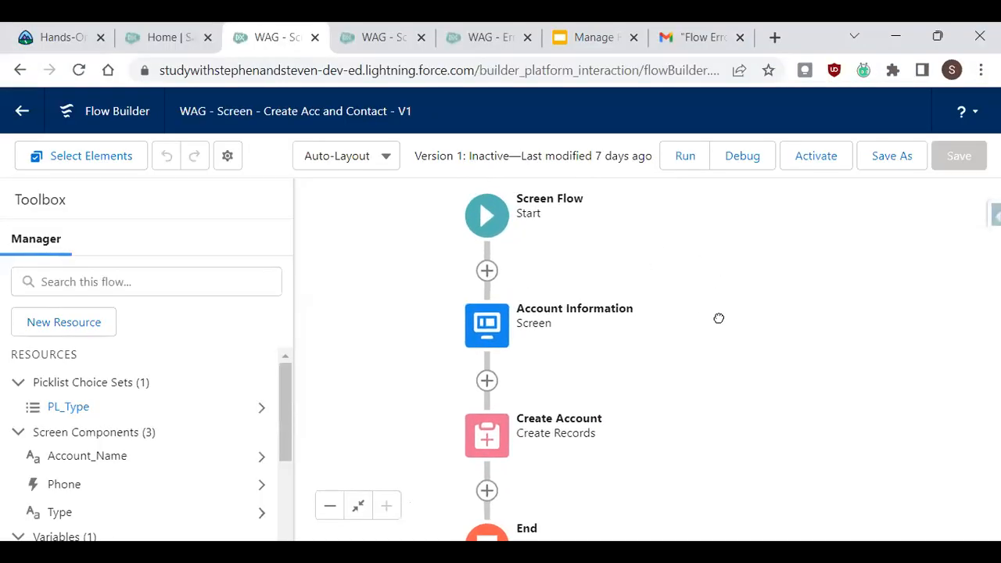
Open the Account Information screen element and review its components and screen properties.
click(512, 332)
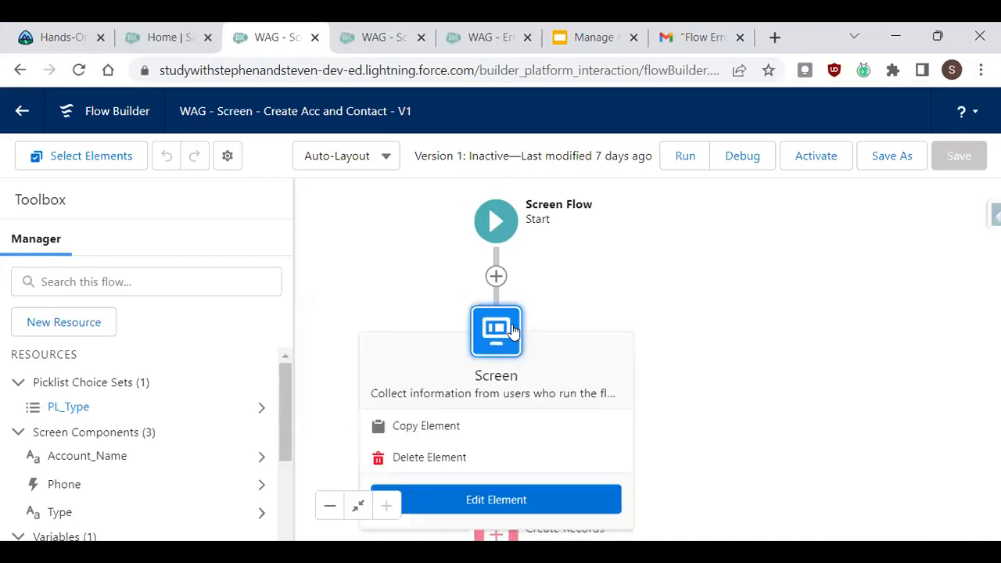
click(552, 501)
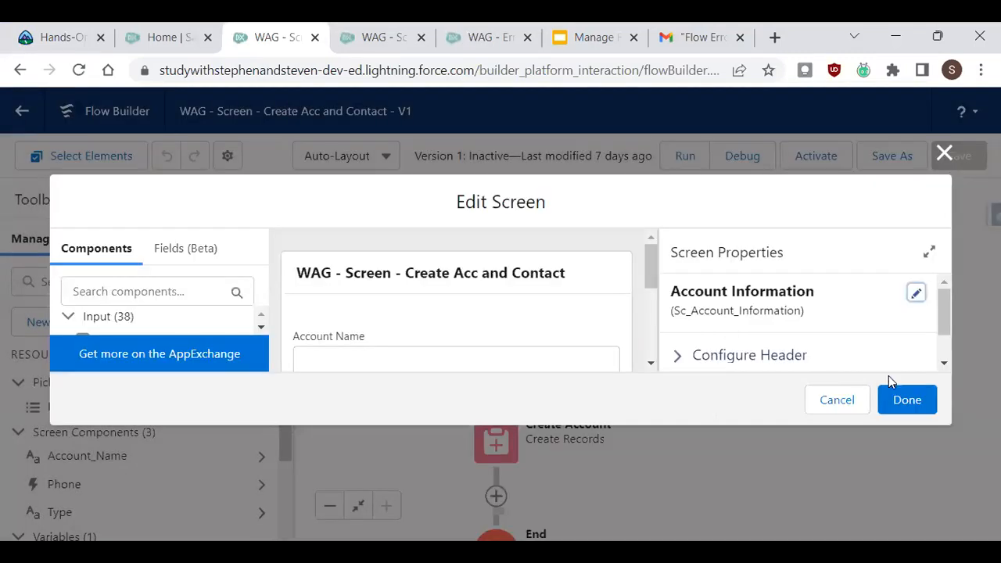
click(943, 362)
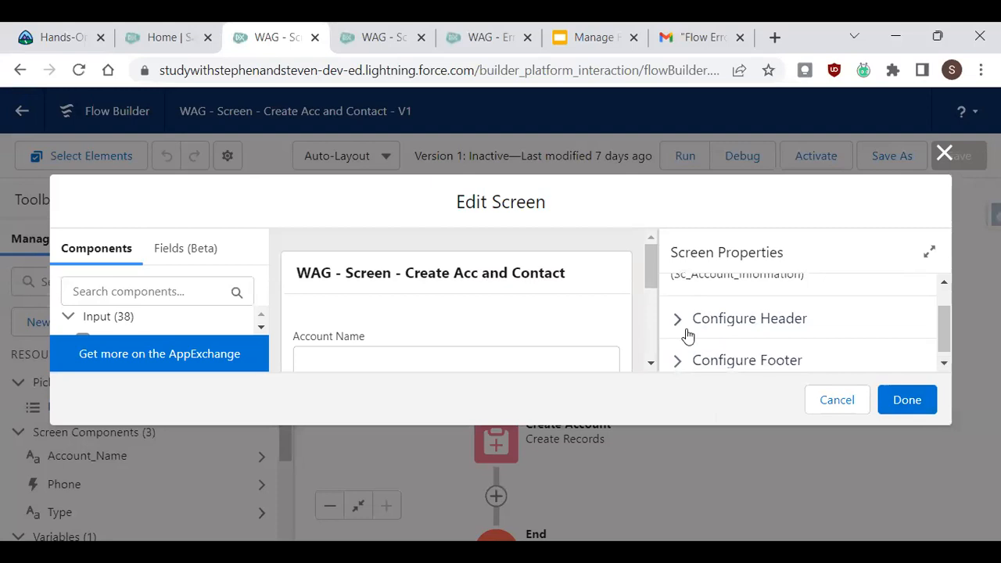
click(650, 365)
click(649, 365)
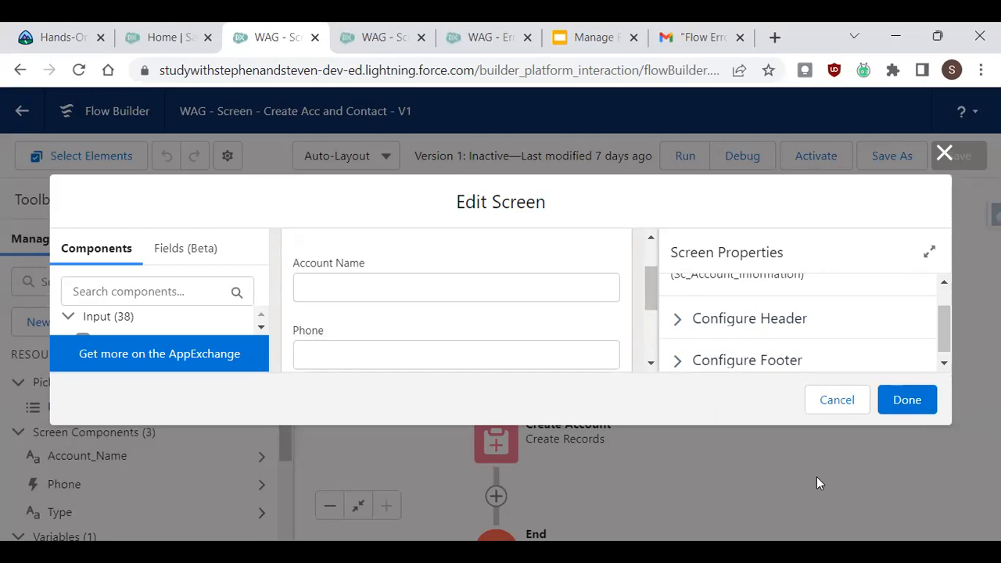
key(ctrl+minus)
key(ctrl+minus)
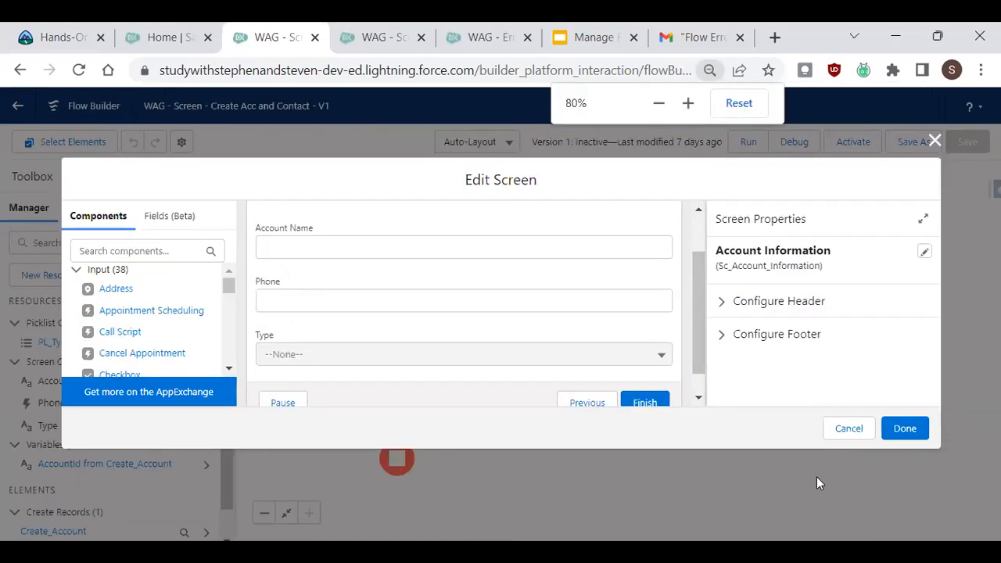
key(ctrl+minus)
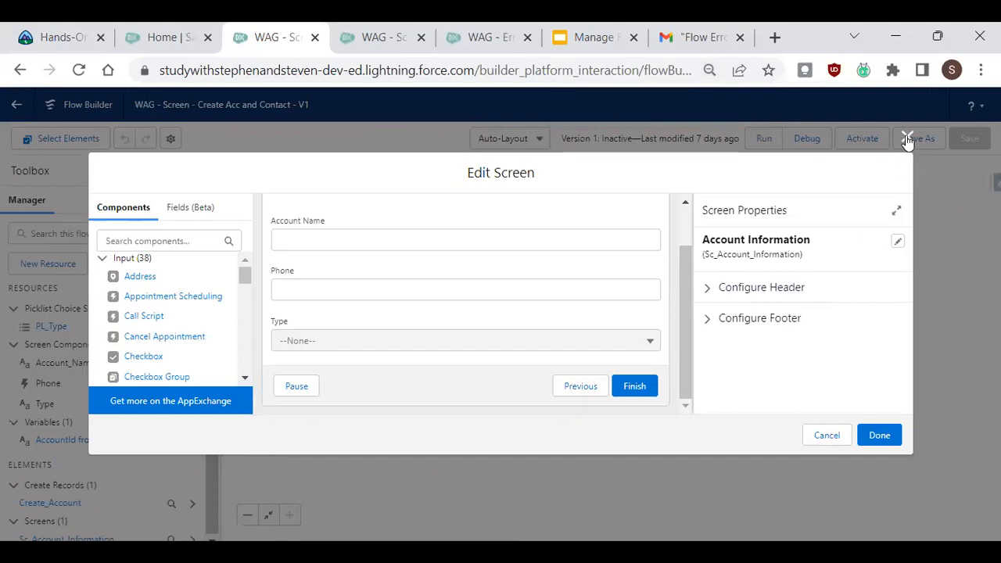
drag(683, 302, 685, 272)
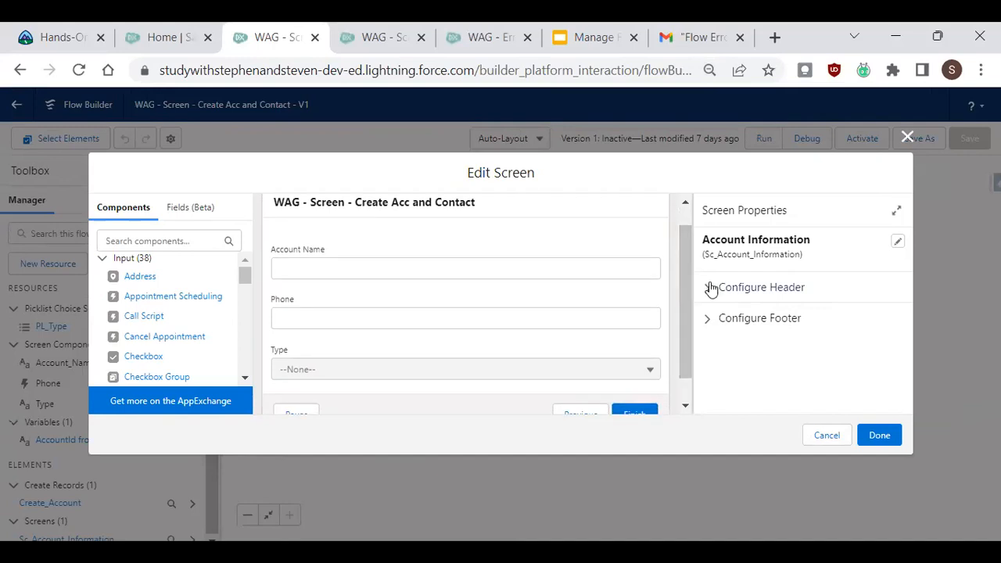
click(907, 136)
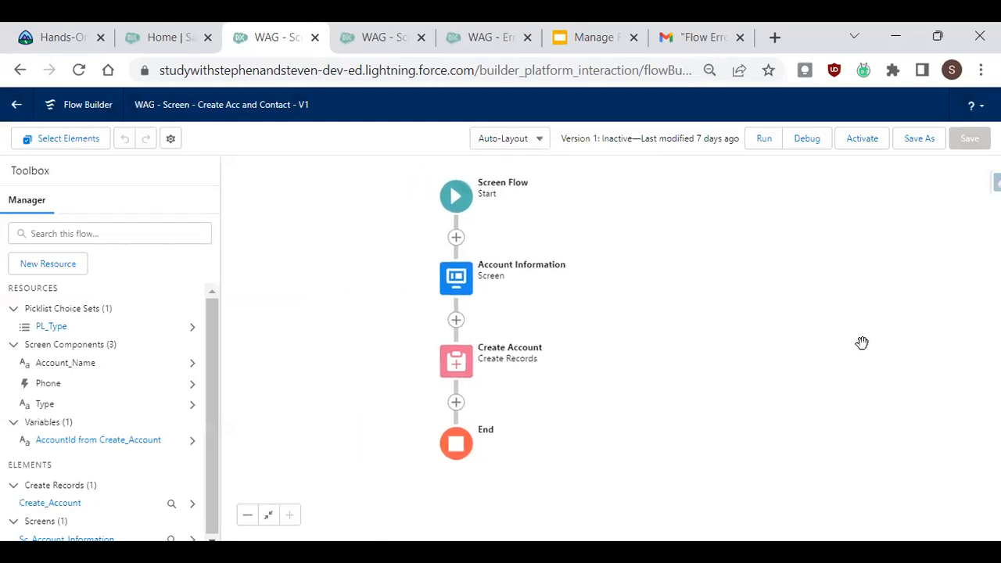
Review the screen-flow and Create Records slides in the Manage Flow Errors with a Sub-Flow presentation.
click(592, 37)
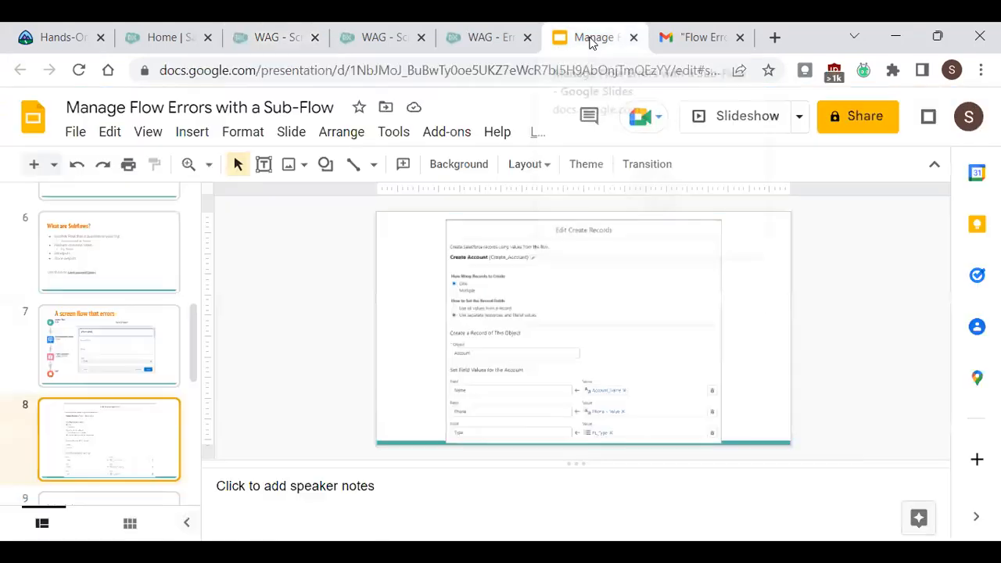
click(121, 330)
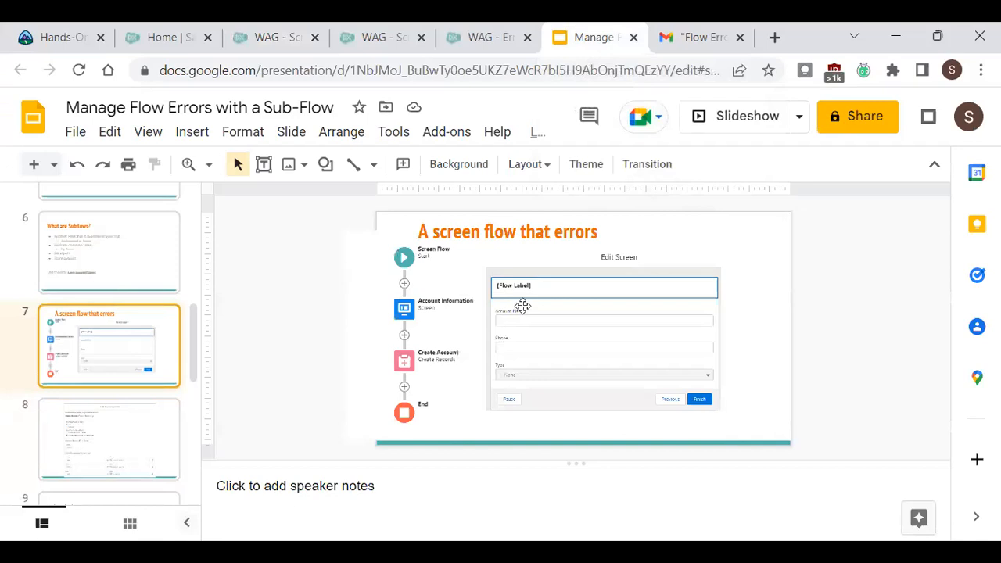
click(133, 447)
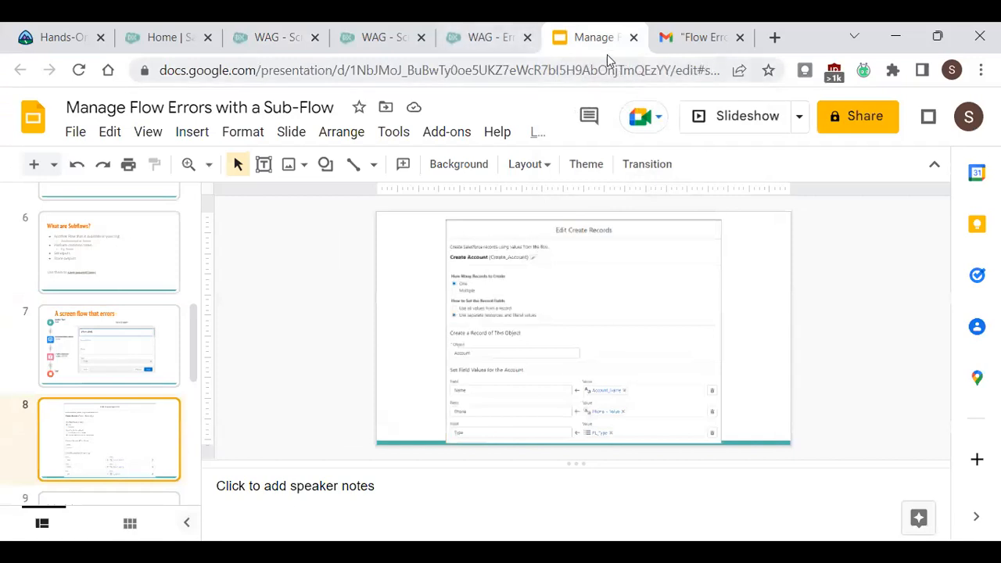
click(272, 37)
Inspect the Create Account element's object and field value mappings.
click(465, 375)
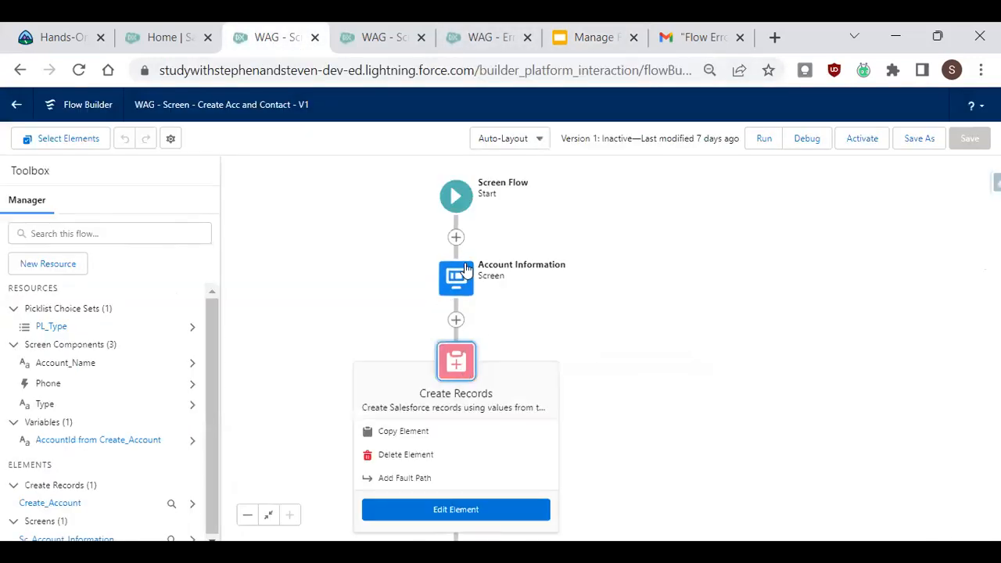
click(453, 289)
click(457, 403)
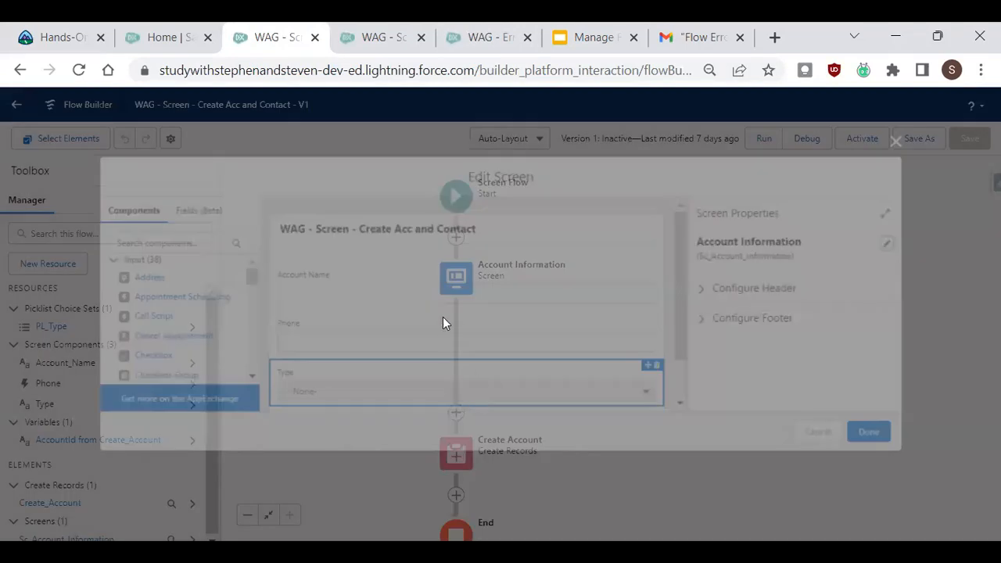
click(907, 140)
click(466, 369)
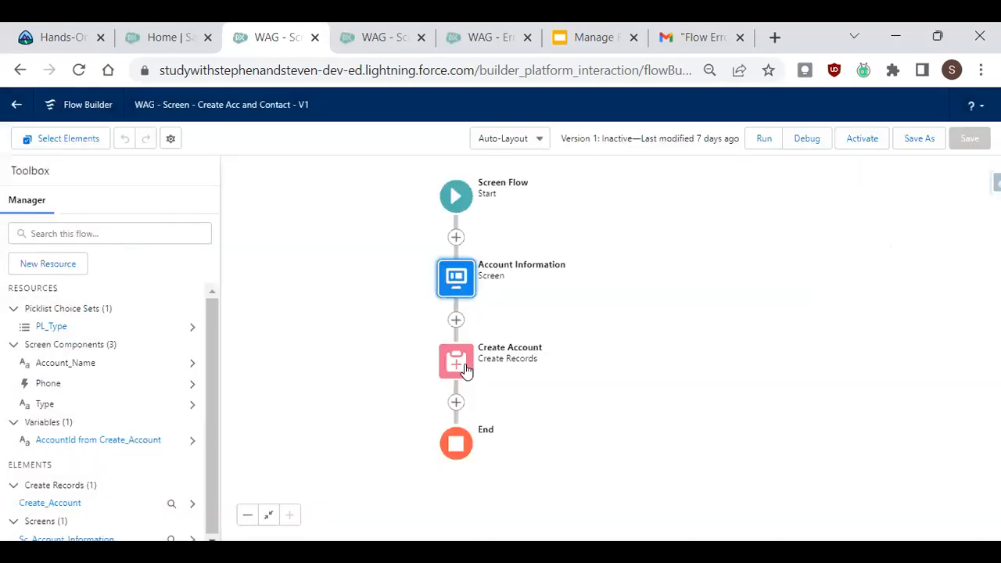
click(498, 512)
drag(782, 217, 791, 278)
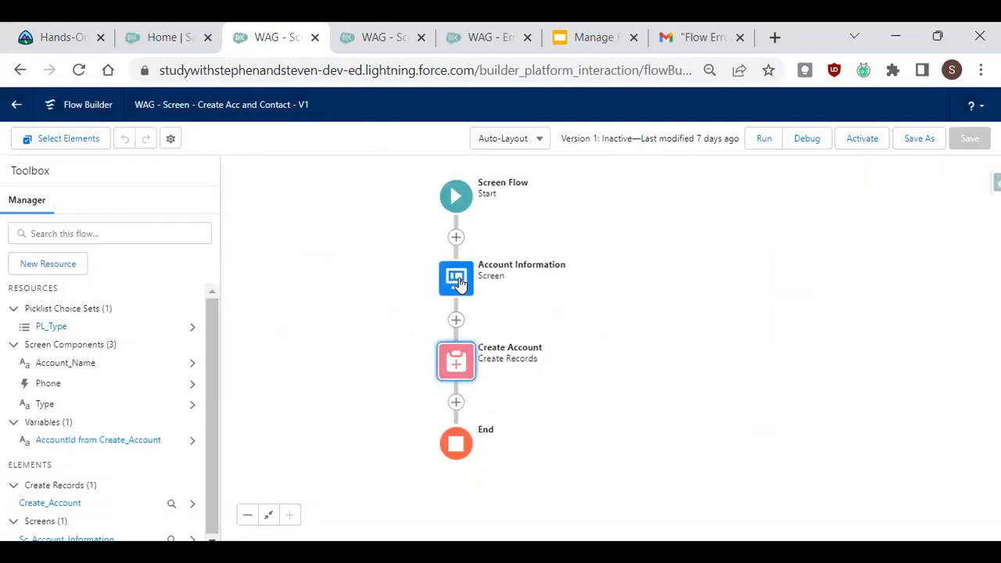
click(459, 283)
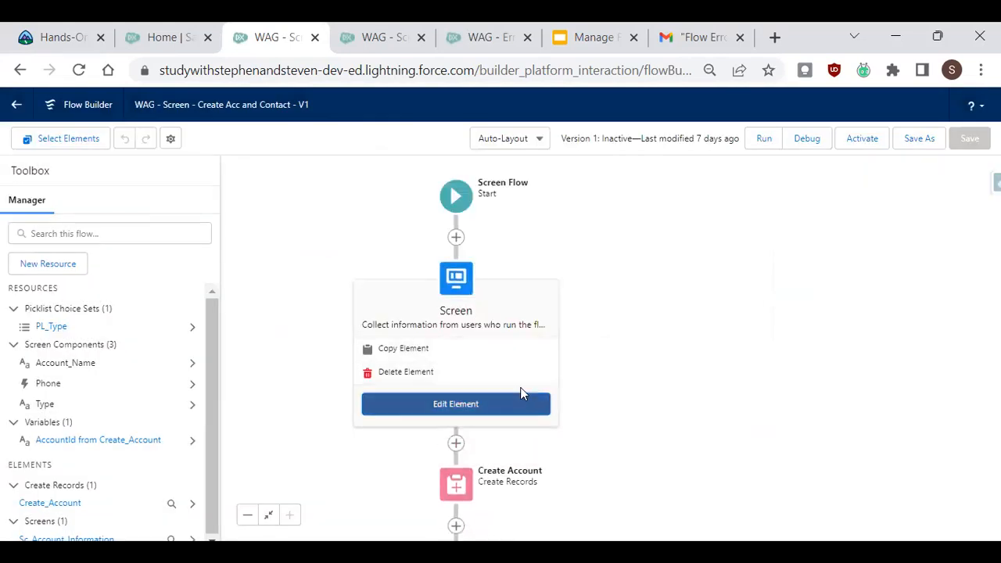
Inspect the Account Information screen's Account Name, Phone and Type components and the PL_Type picklist choice set.
click(520, 399)
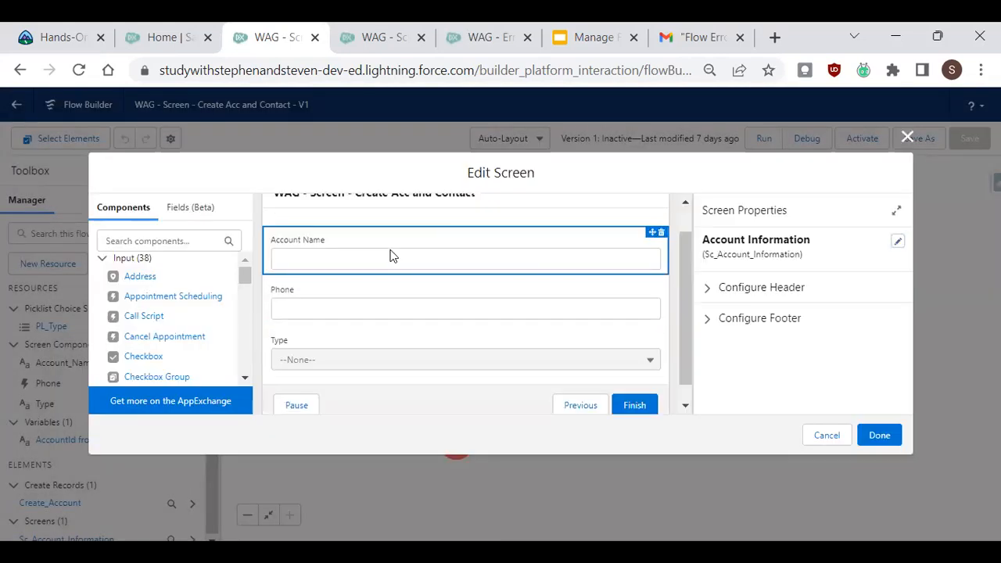
click(405, 258)
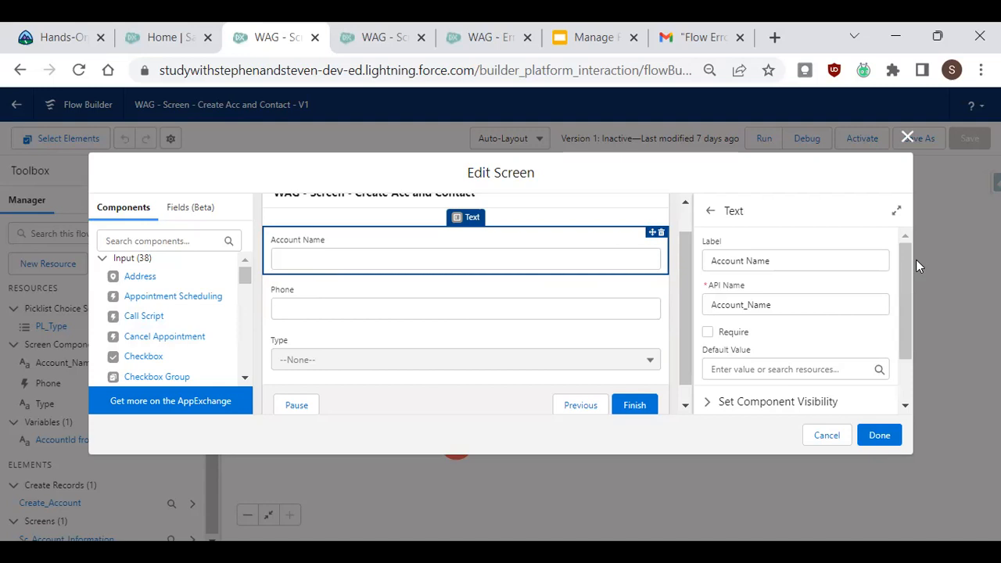
click(494, 305)
click(205, 231)
text(phone)
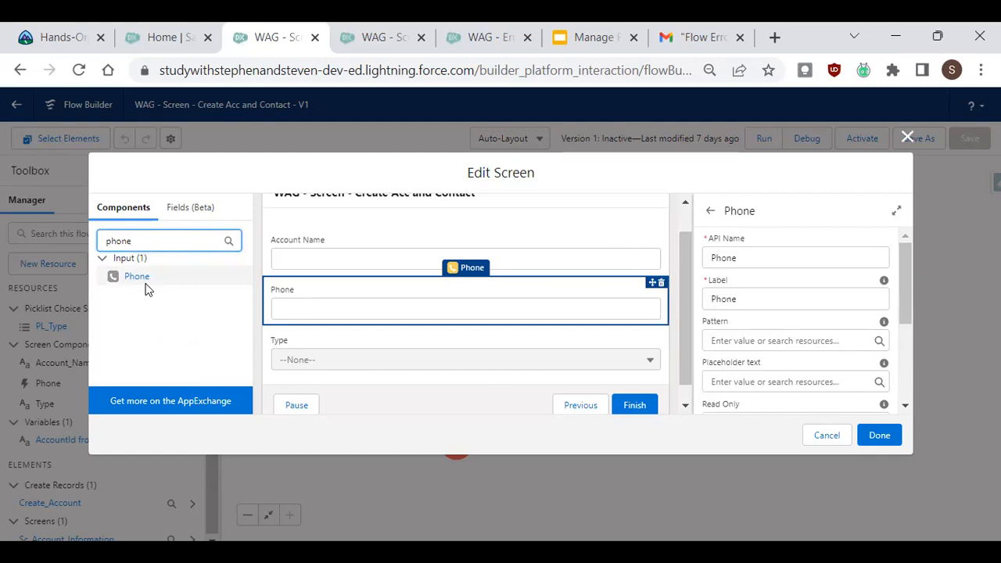
click(382, 351)
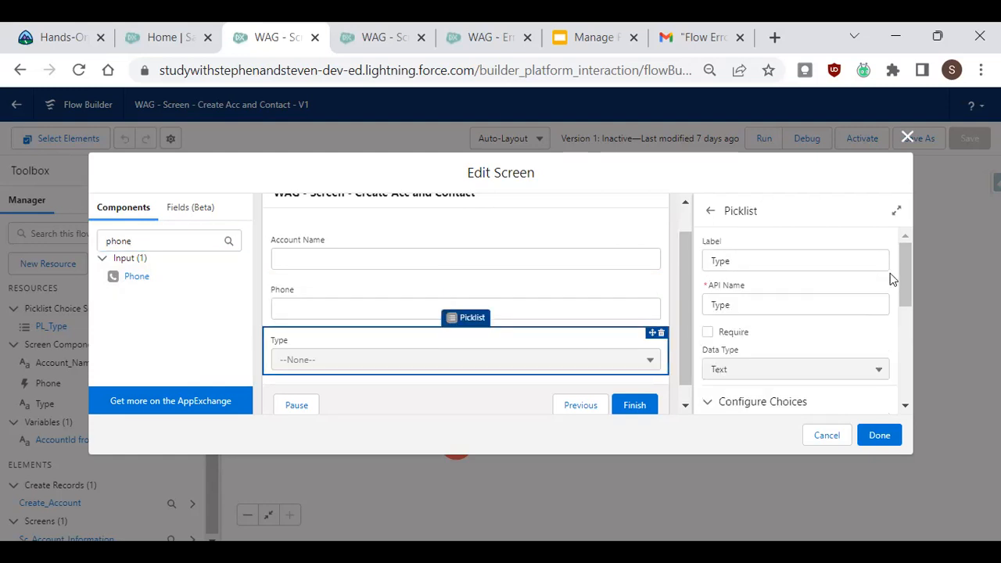
drag(908, 256, 930, 328)
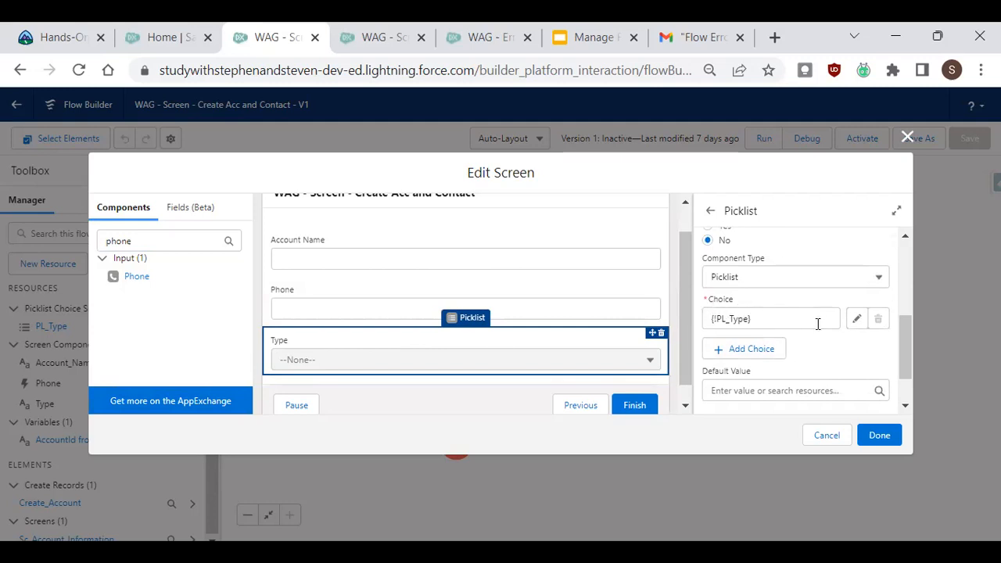
click(858, 321)
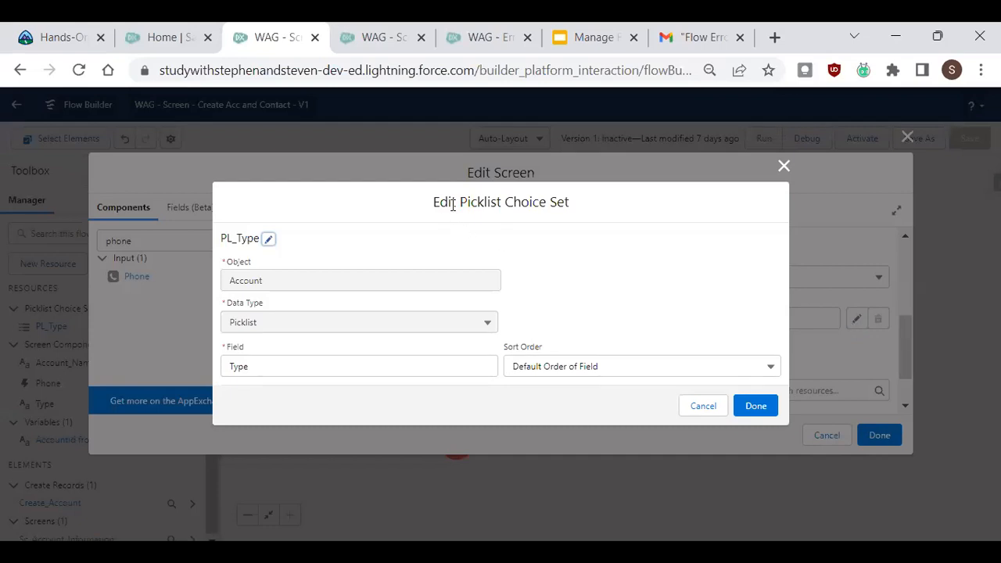
drag(460, 201, 570, 203)
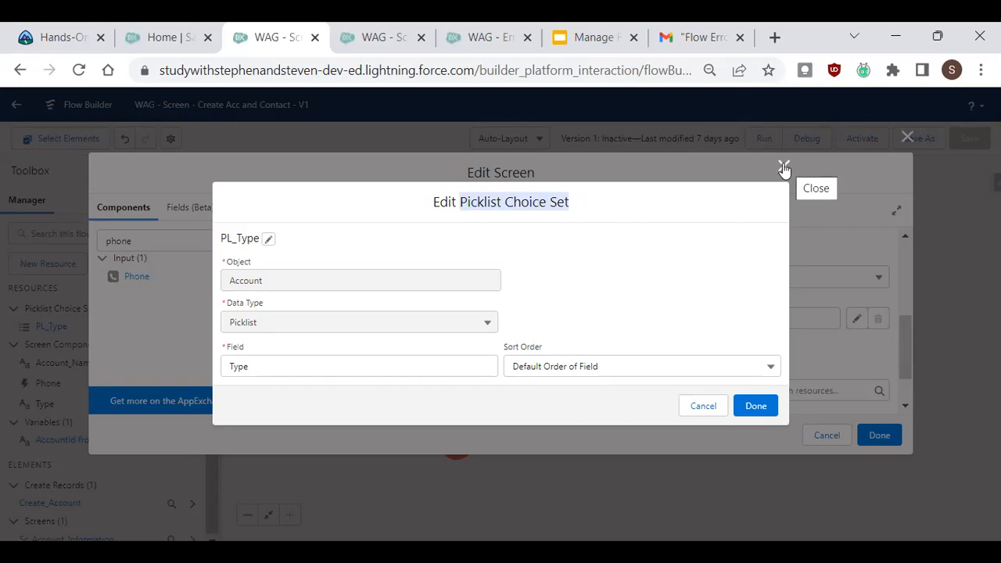
click(784, 168)
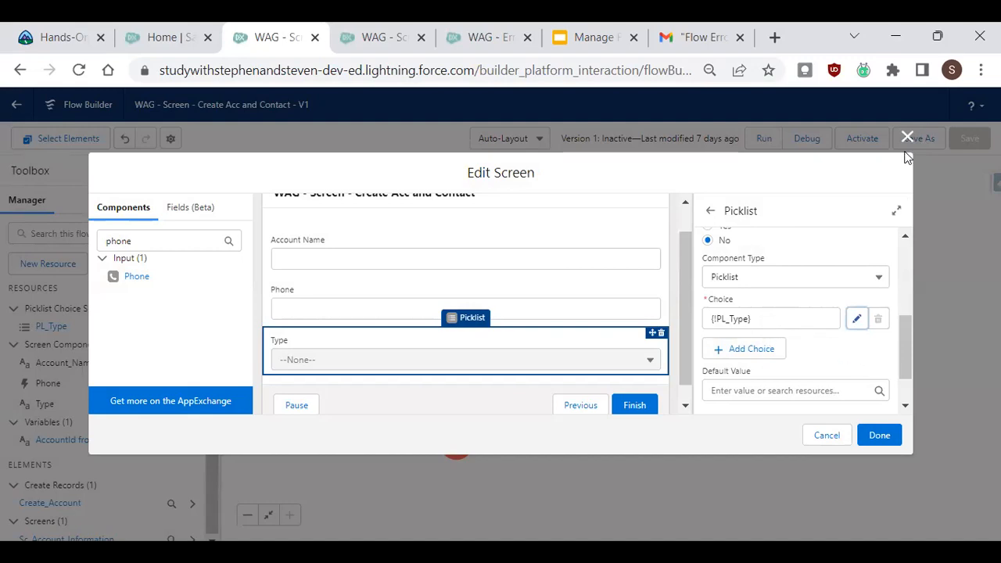
Add a new Picklist component to the screen below the Type field.
click(176, 233)
key(BackSpace)
key(BackSpace)
key(BackSpace)
key(BackSpace)
text(ick)
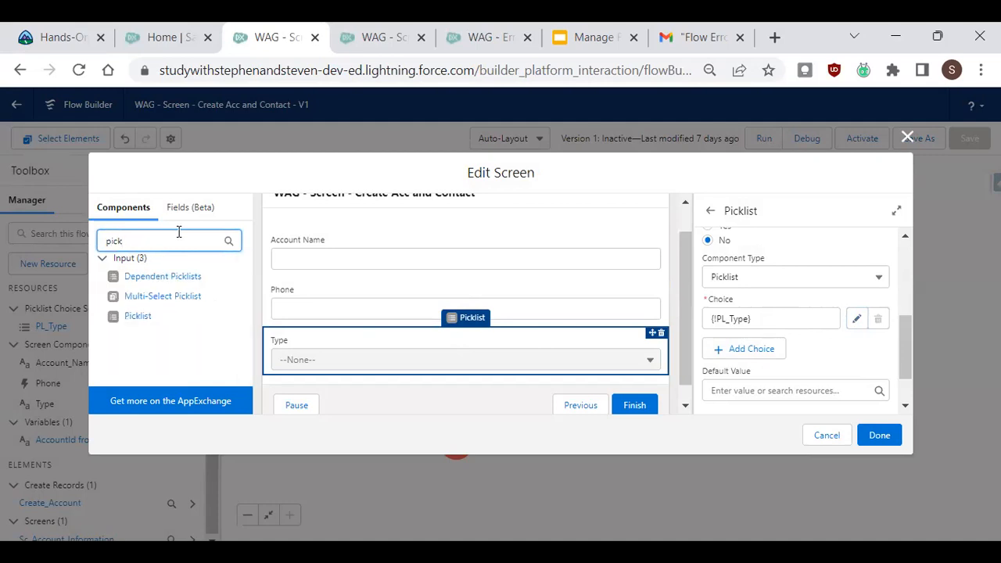
drag(142, 321, 356, 361)
Create a new Picklist Choice Set resource named PL_Account_Type as the new picklist's choice.
drag(900, 272, 925, 351)
click(787, 327)
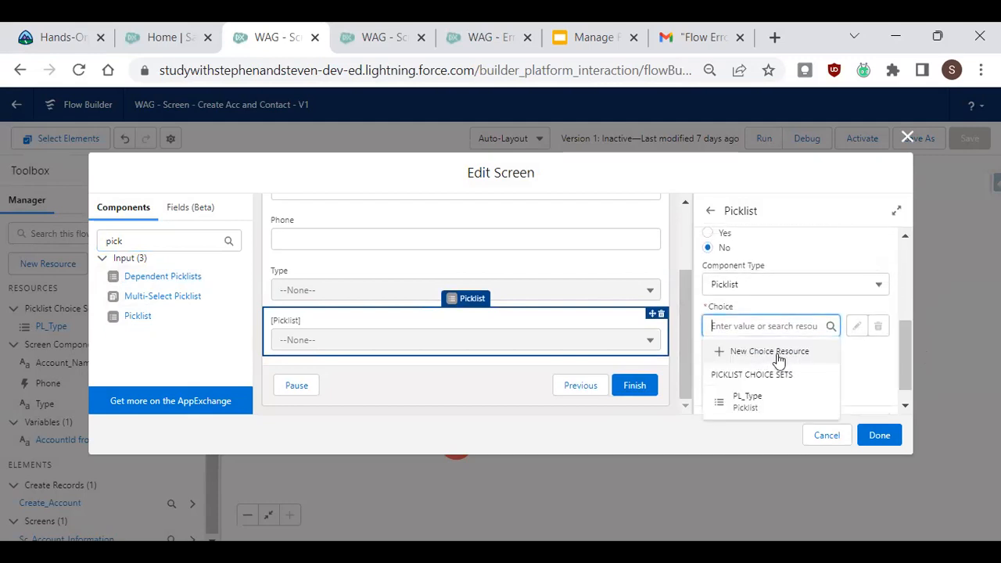
click(769, 352)
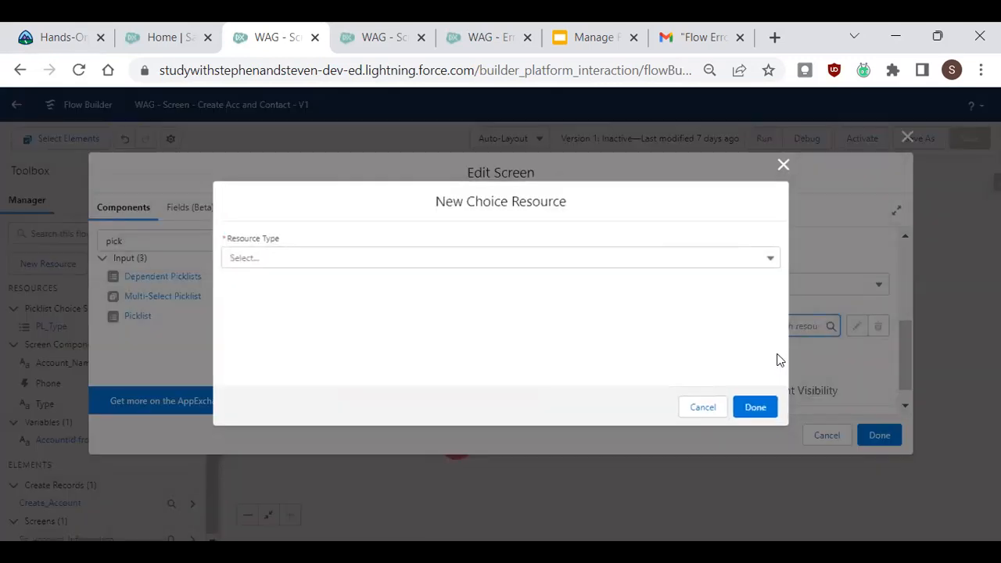
click(417, 265)
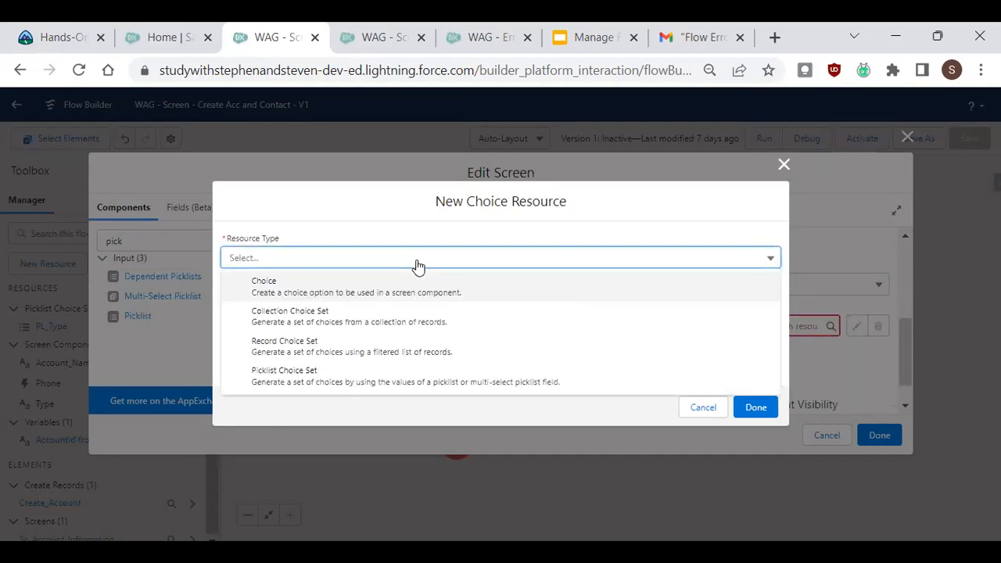
click(375, 383)
click(337, 285)
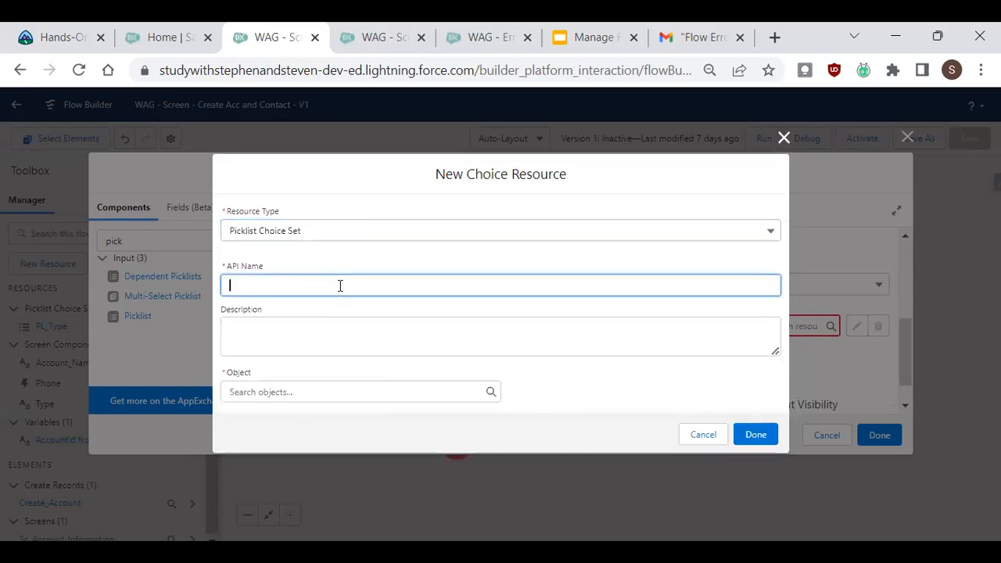
text(PL_)
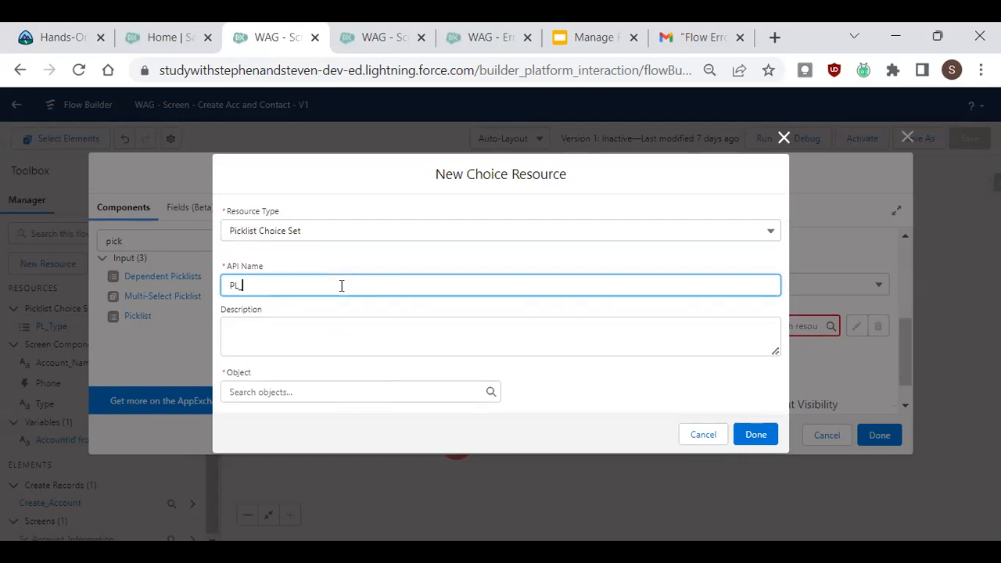
text(Account_Type)
Set the choice set's object to Account and its data type to Picklist.
click(362, 389)
text(acc)
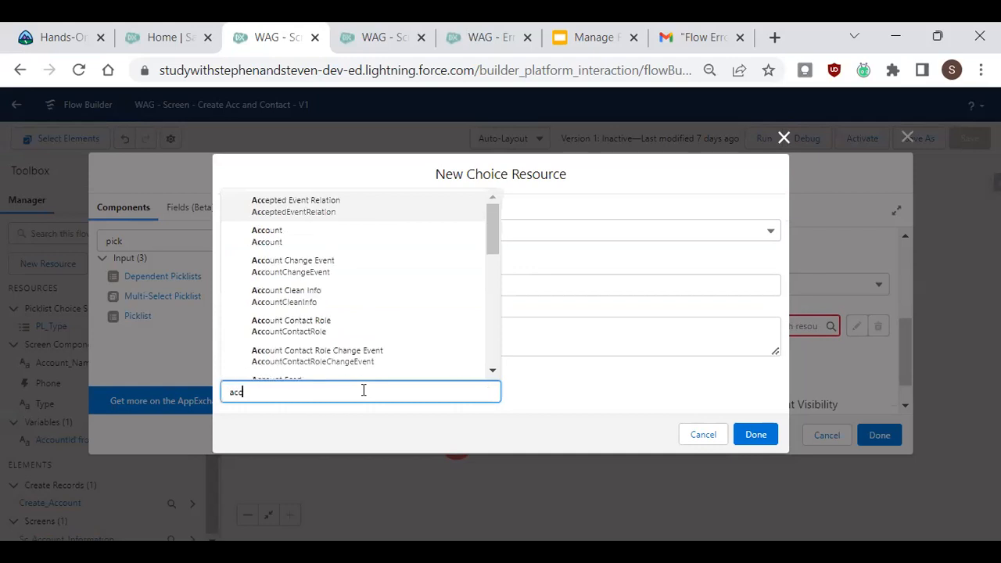
click(267, 235)
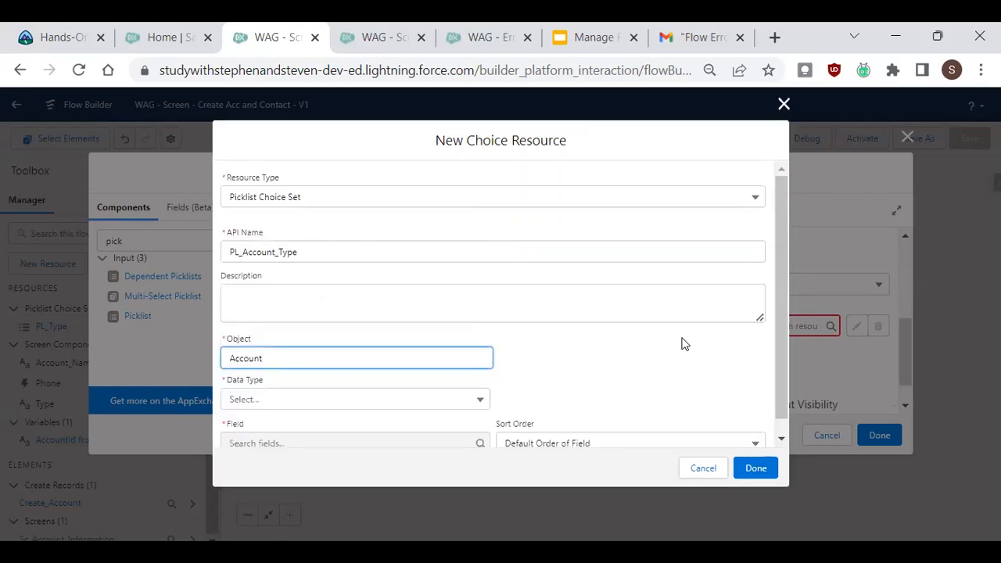
scroll(548, 360, down, 1)
click(293, 384)
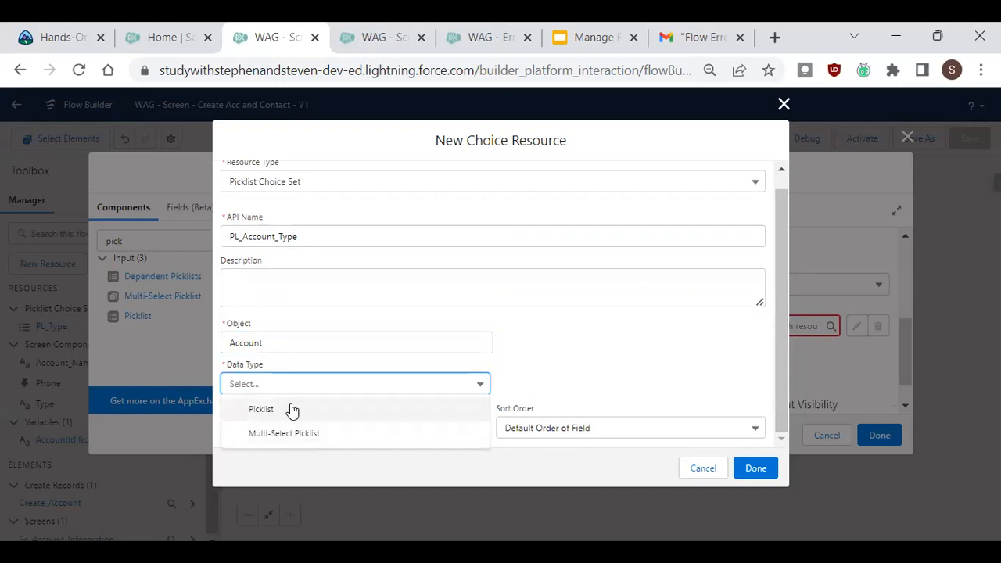
click(291, 408)
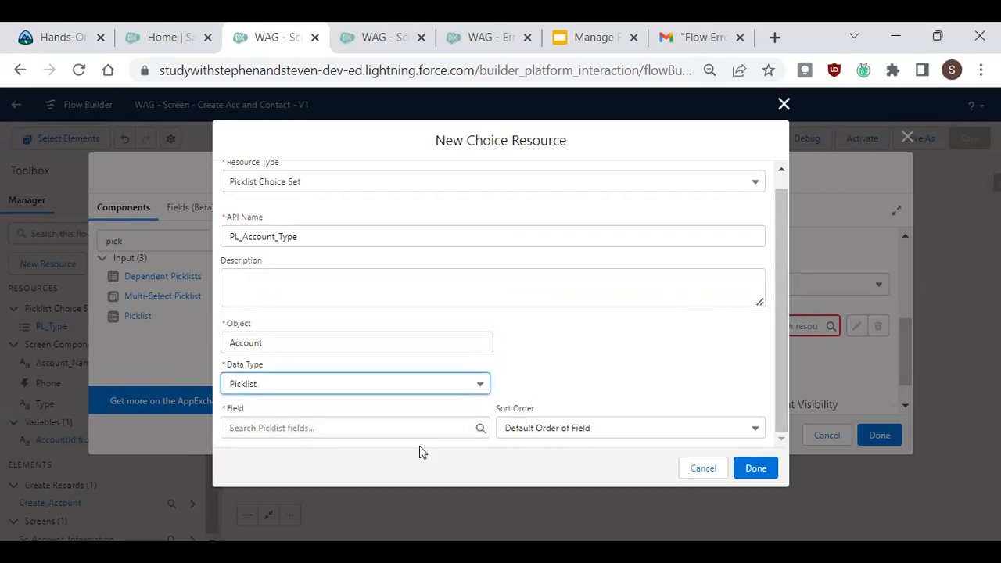
Try picking Type as the choice set's picklist field, then dismiss the New Choice Resource dialog without saving.
click(336, 422)
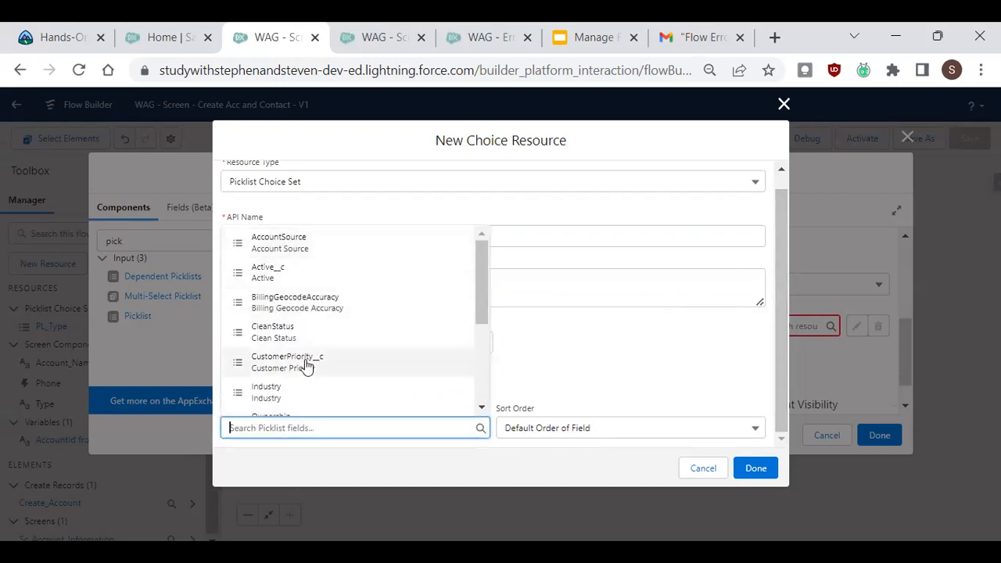
drag(485, 271, 487, 362)
click(283, 375)
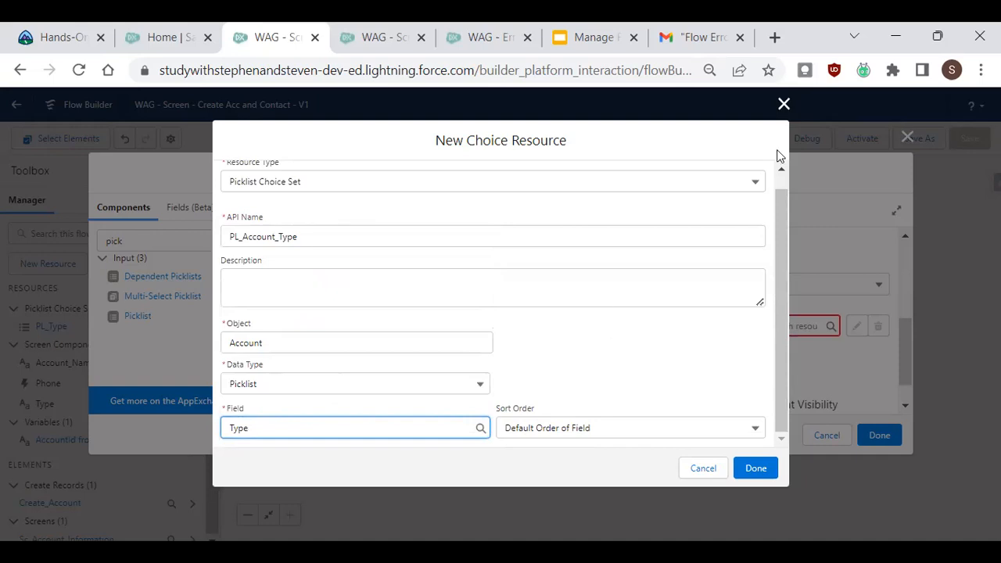
click(783, 106)
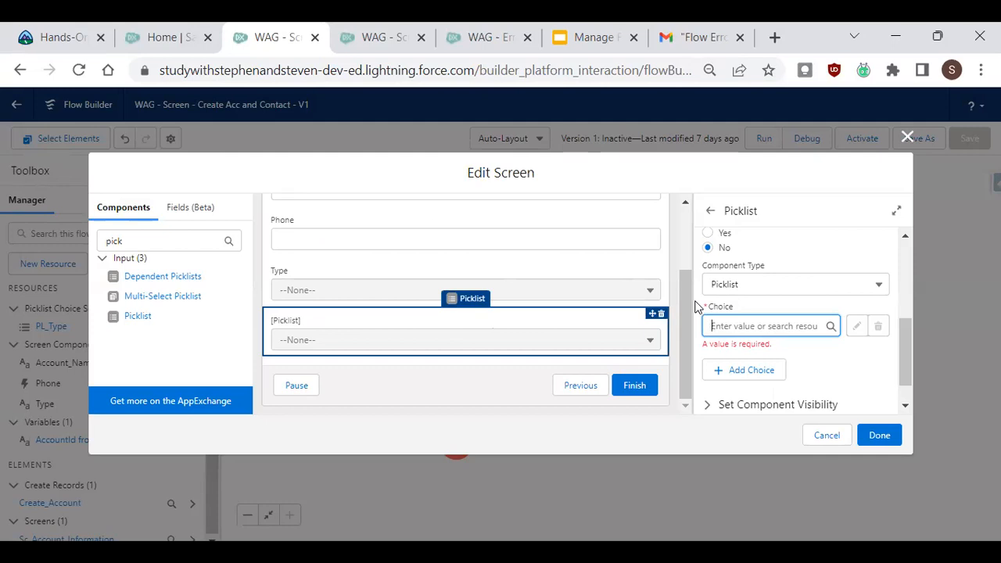
Delete the new invalid Picklist component from the Account Information screen and close the screen editor.
drag(684, 306, 679, 274)
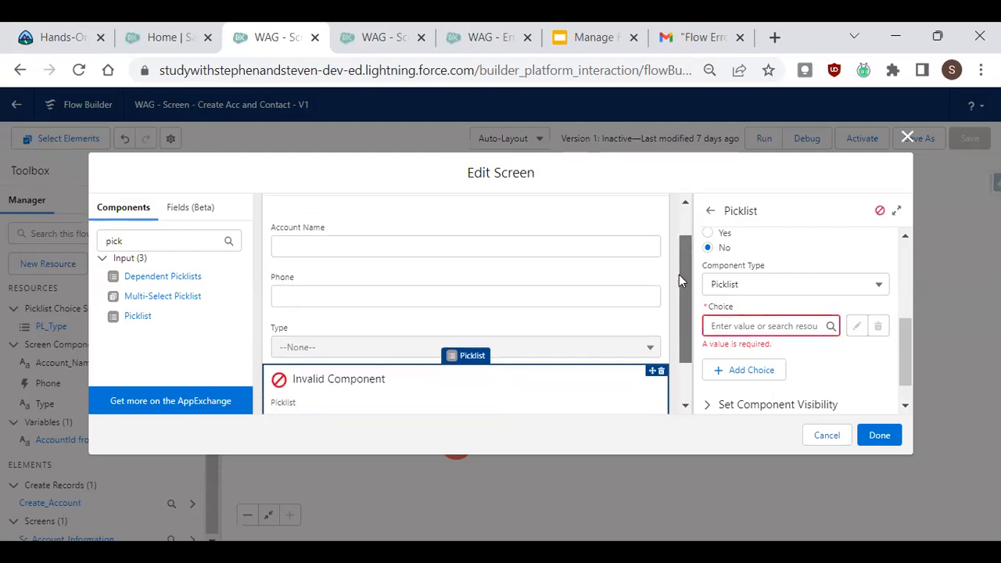
click(462, 237)
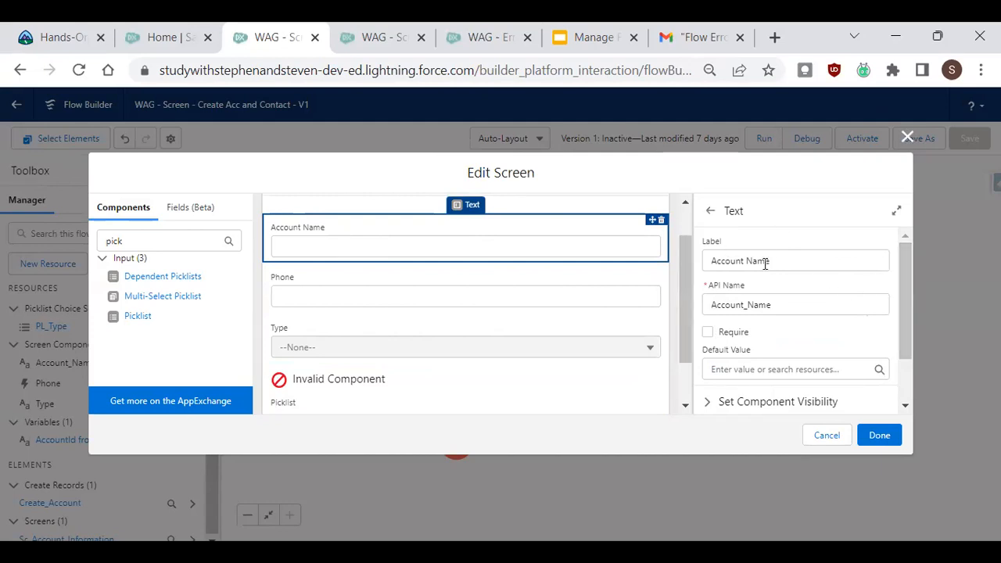
mouse_move(684, 268)
mouse_down()
mouse_move(686, 284)
mouse_move(687, 260)
mouse_up()
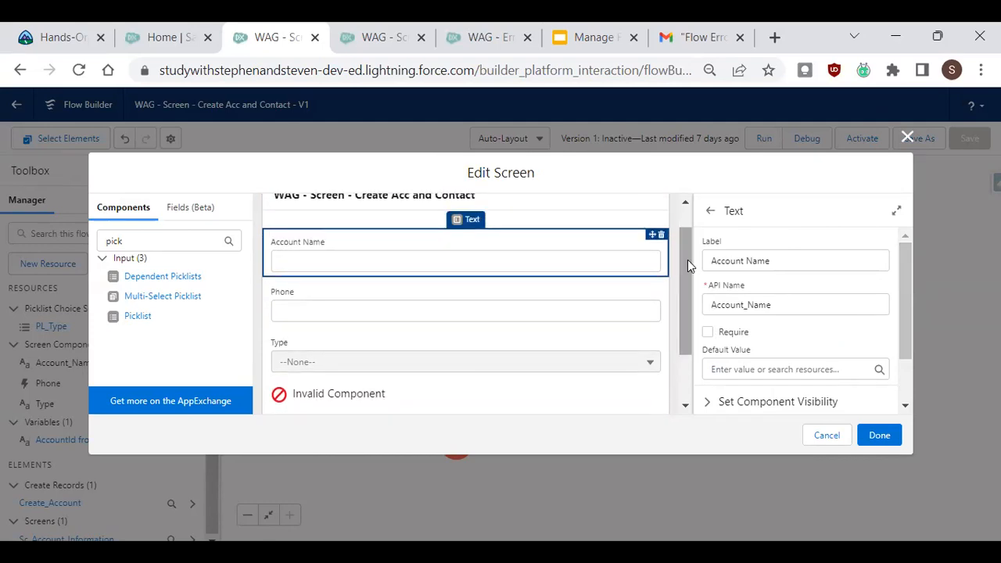
click(662, 387)
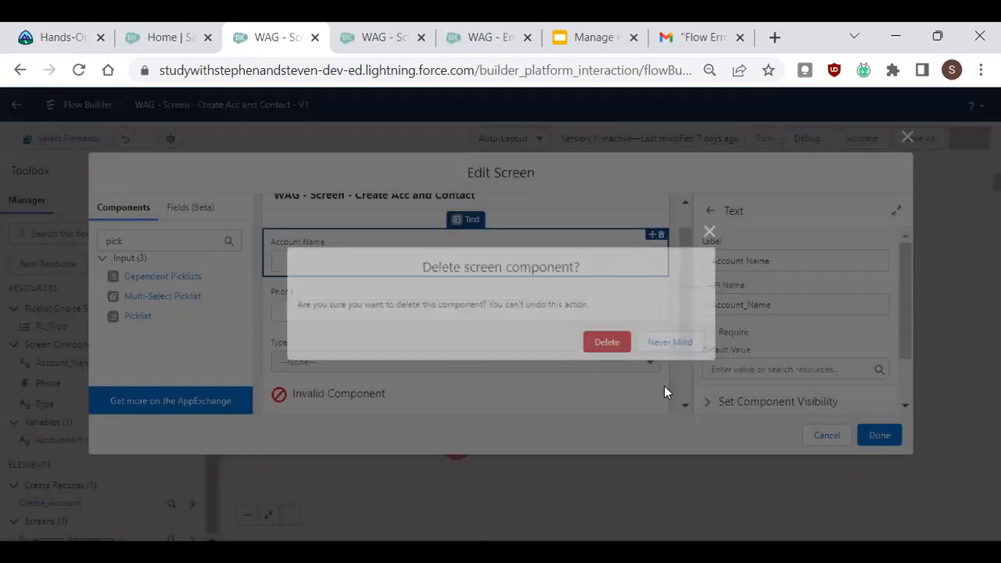
click(619, 341)
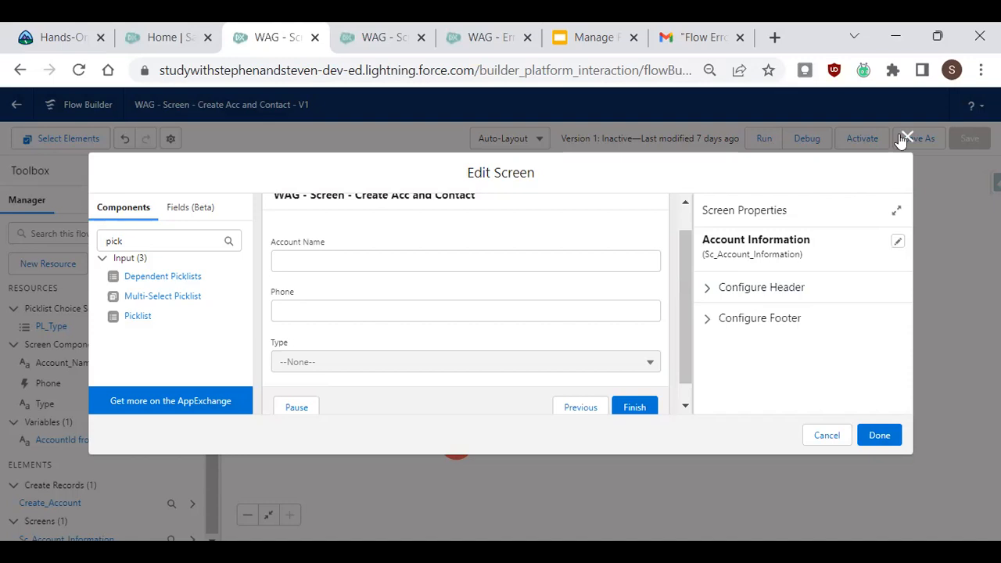
mouse_move(685, 296)
mouse_down()
mouse_move(688, 285)
mouse_move(697, 309)
mouse_up()
click(906, 137)
Open the Create Account element and review its Name, Phone and Type field value assignments.
click(496, 362)
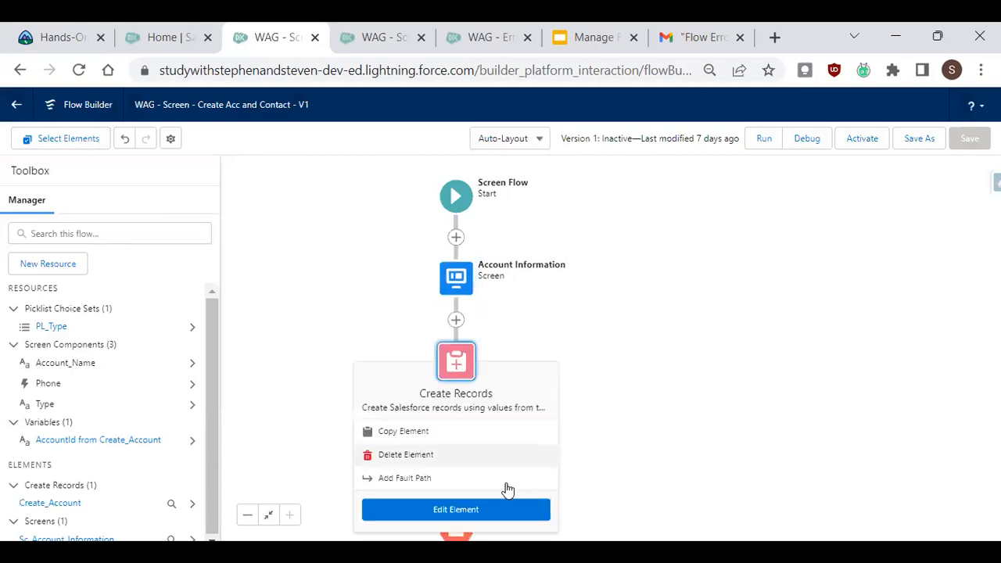
click(496, 513)
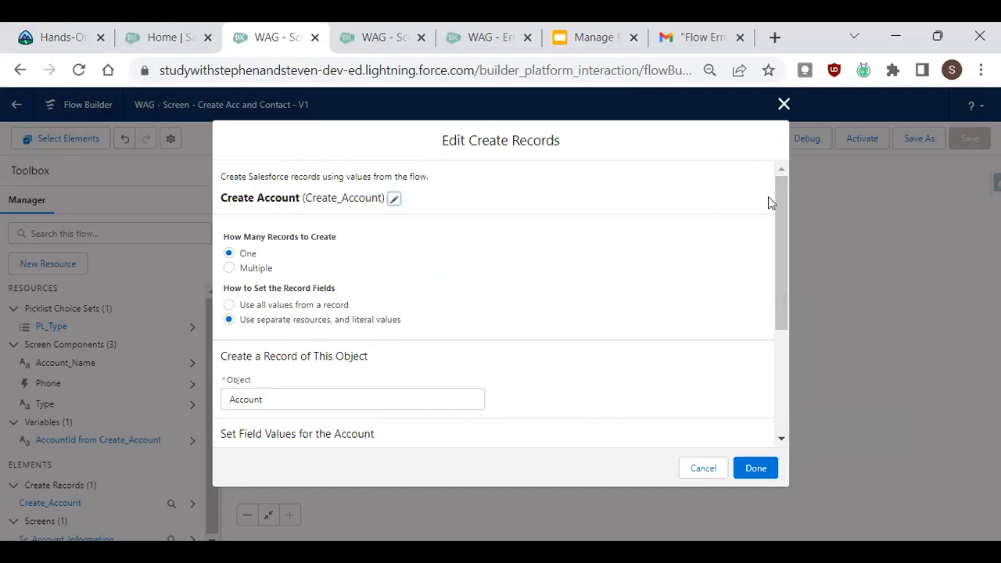
drag(786, 207, 785, 312)
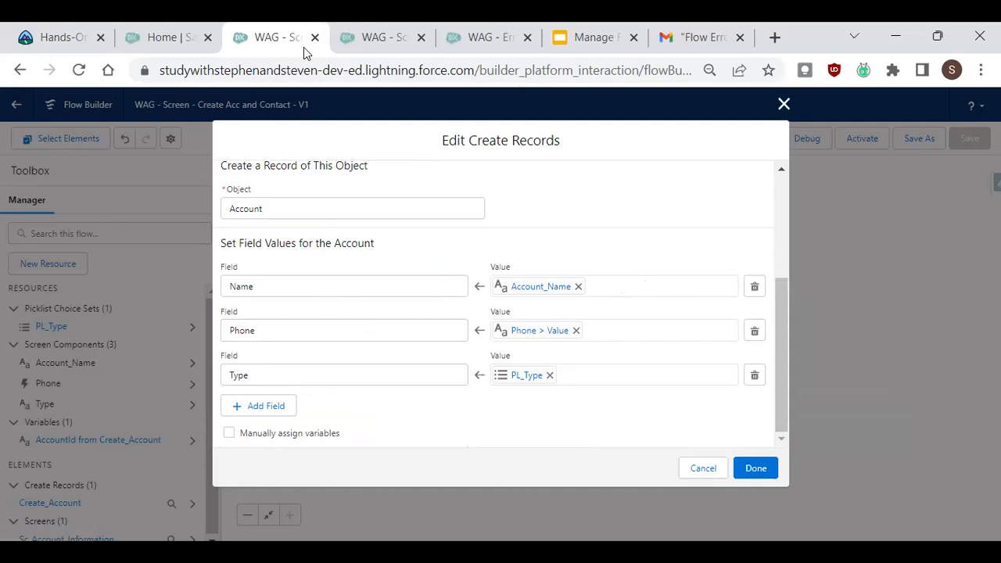
Open the Sales app from the App Launcher in the Salesforce Home tab.
click(185, 34)
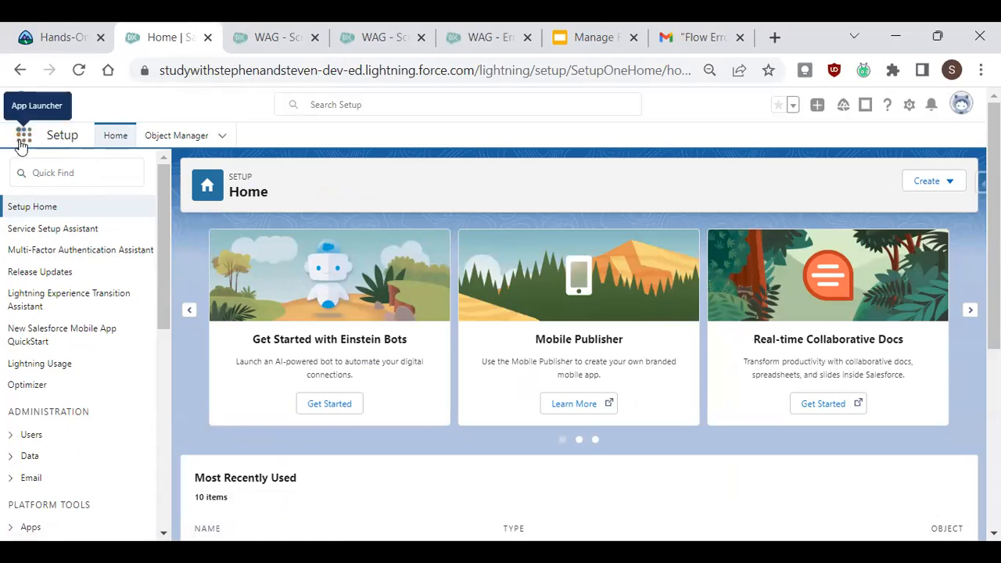
click(23, 136)
text(sa)
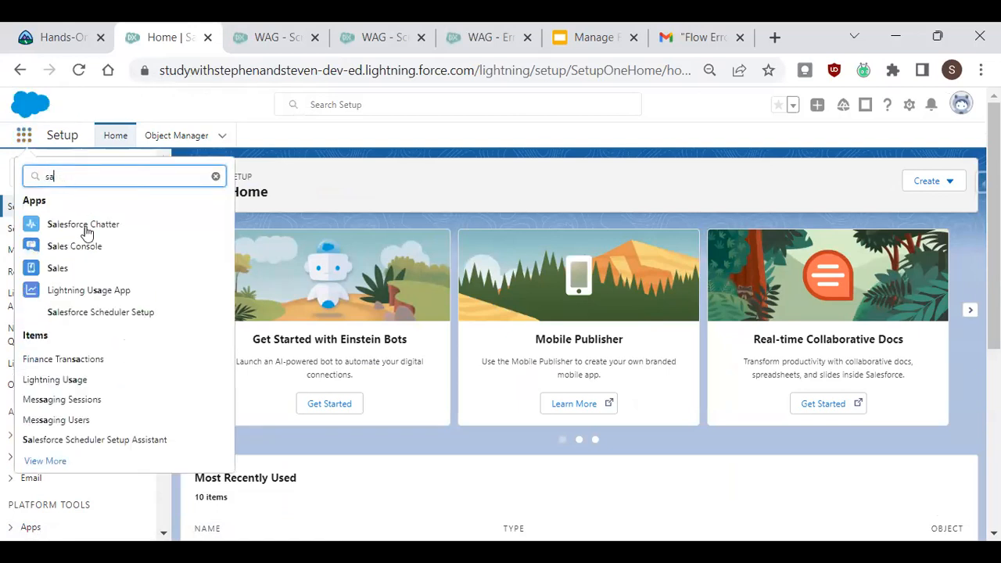
click(70, 267)
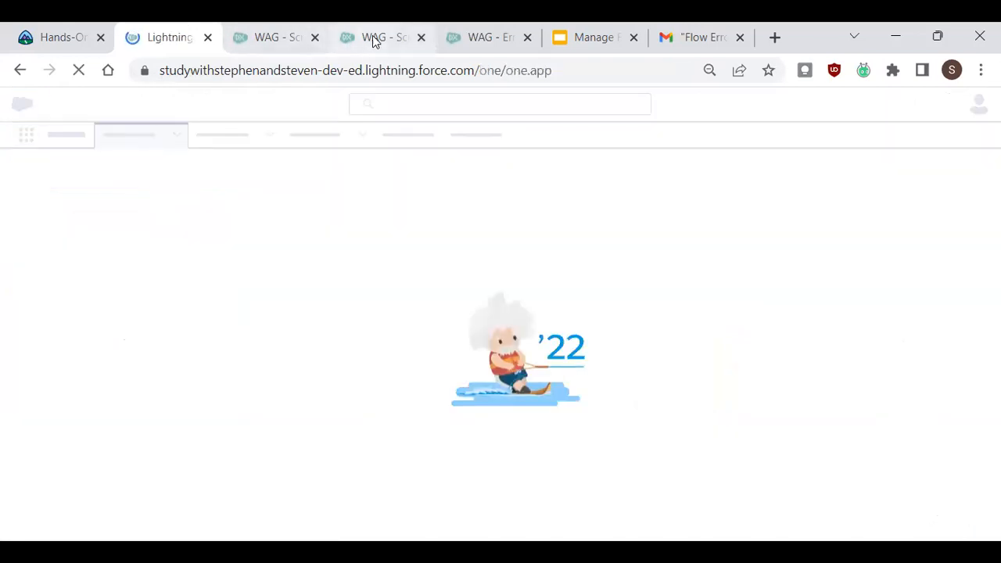
Close the Create Account editor and start a debug run of the flow in a new tab.
click(274, 37)
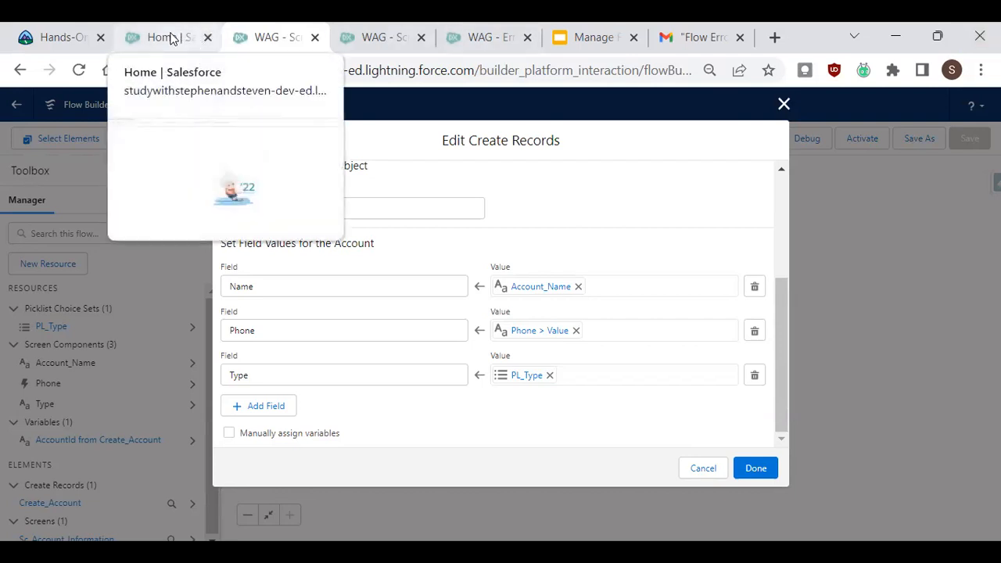
click(784, 105)
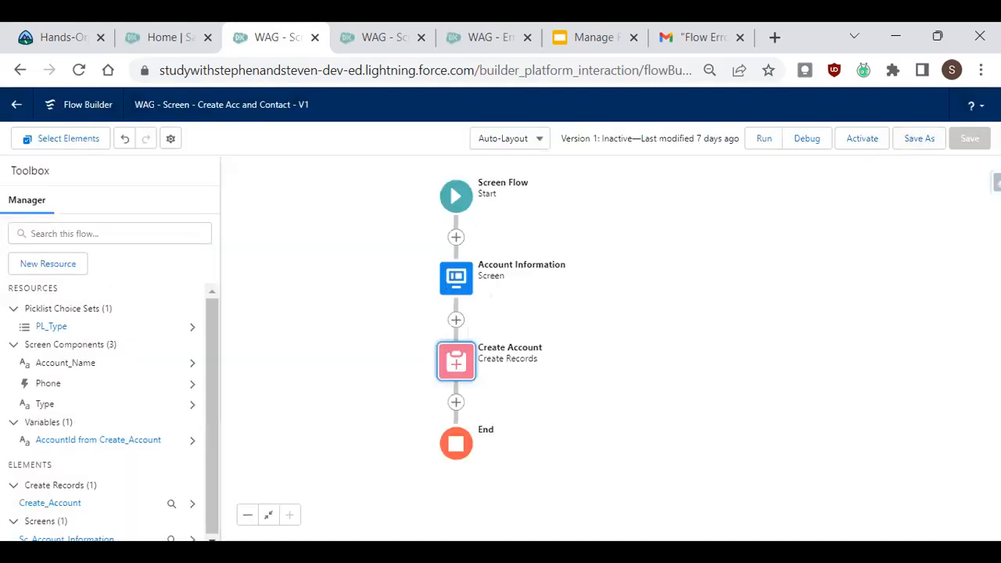
click(815, 144)
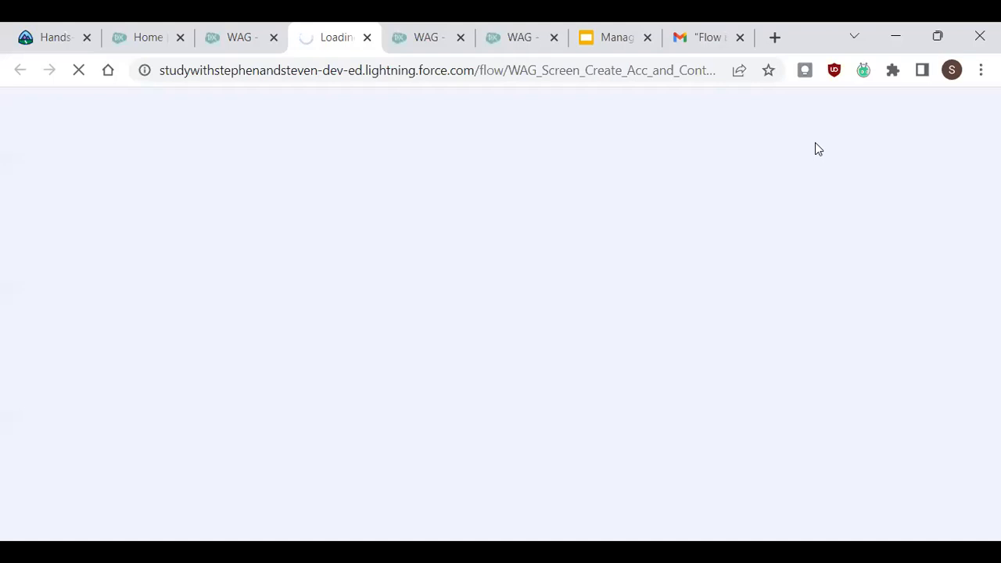
click(260, 45)
drag(138, 105, 168, 105)
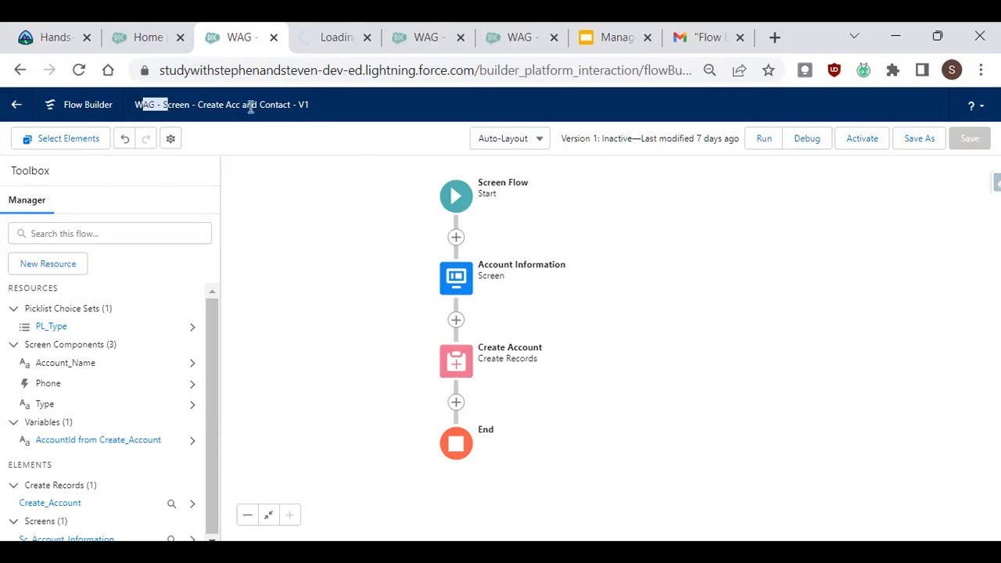
drag(289, 104, 24, 104)
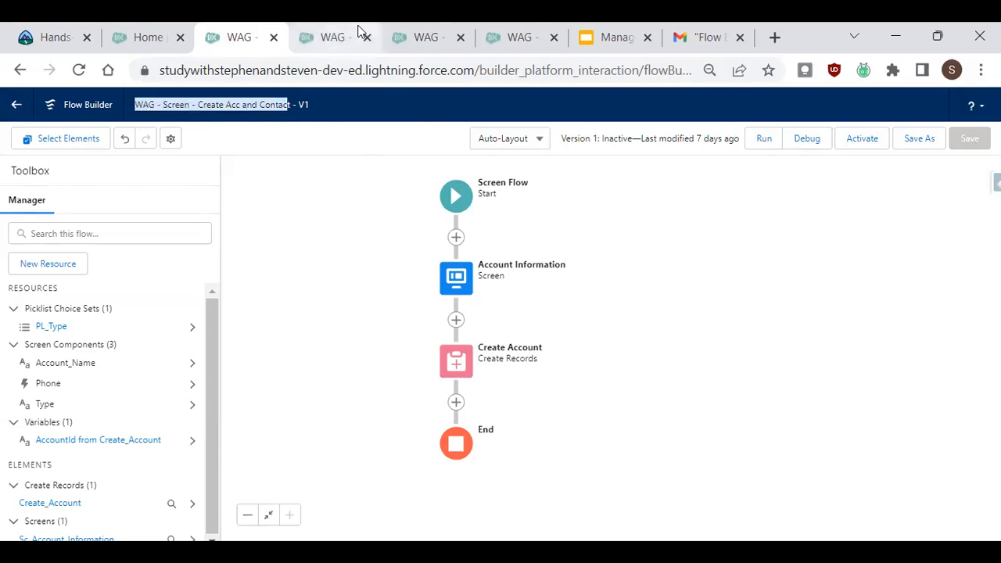
click(332, 43)
drag(737, 248, 721, 365)
click(720, 426)
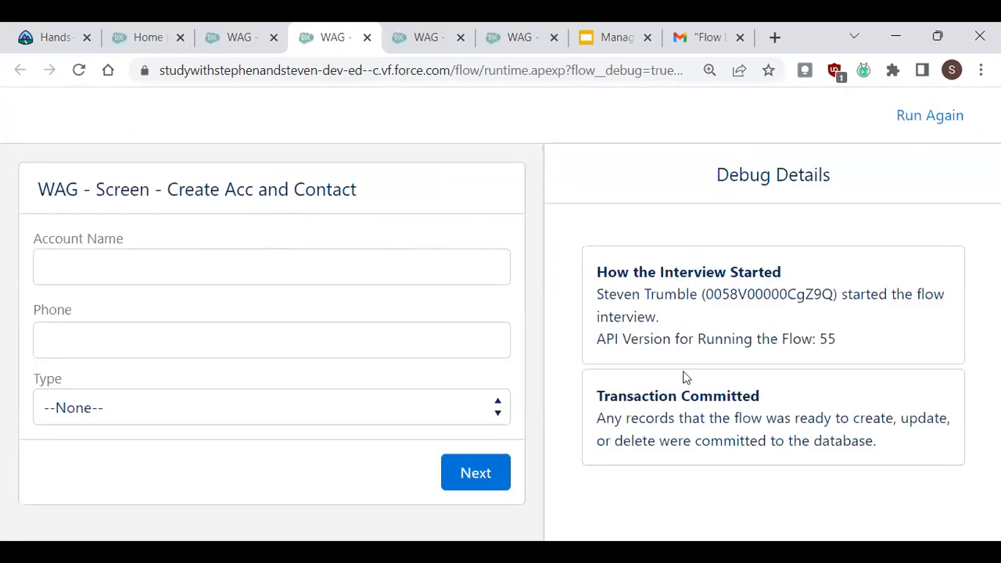
Fill the debug screen with Account Name Test Account 10Sep, a placeholder phone and Type Prospect, and proceed.
click(280, 264)
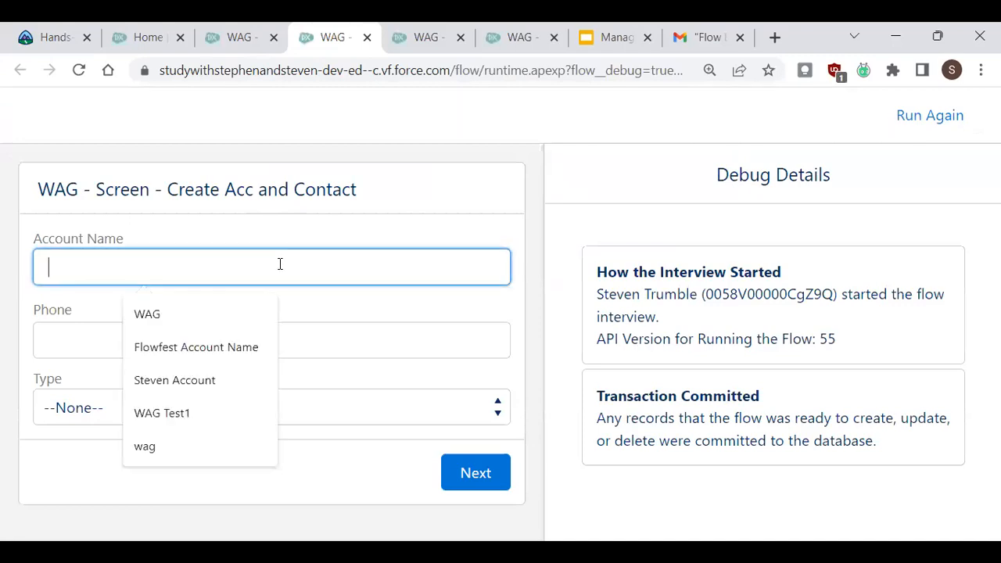
text(Test Account )
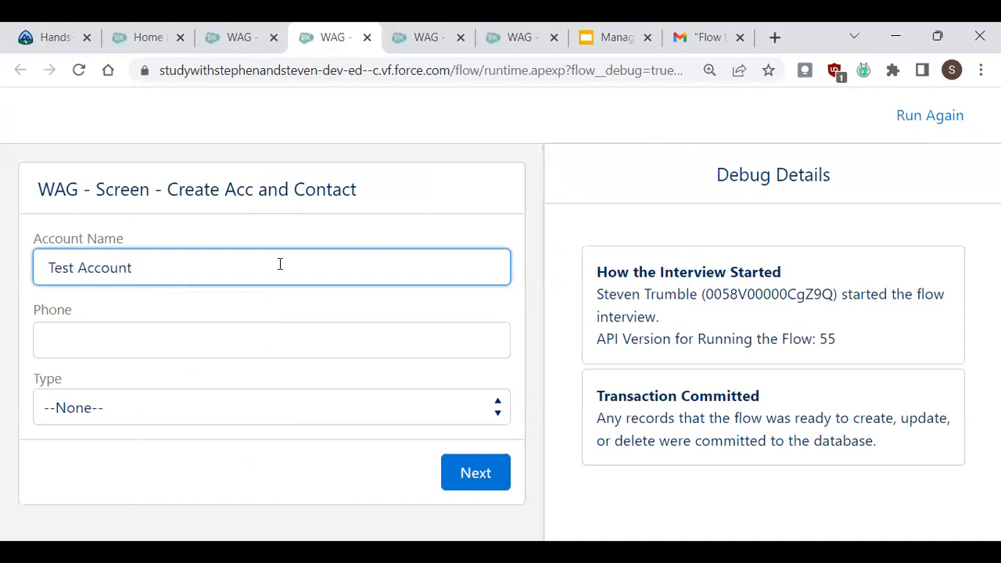
text(10Sep)
key(Tab)
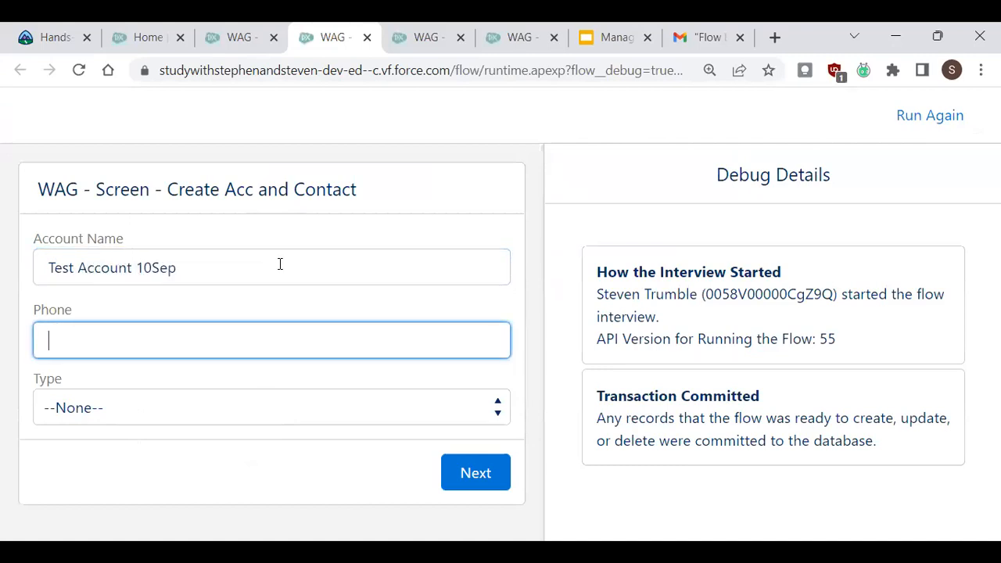
text(000)
click(223, 412)
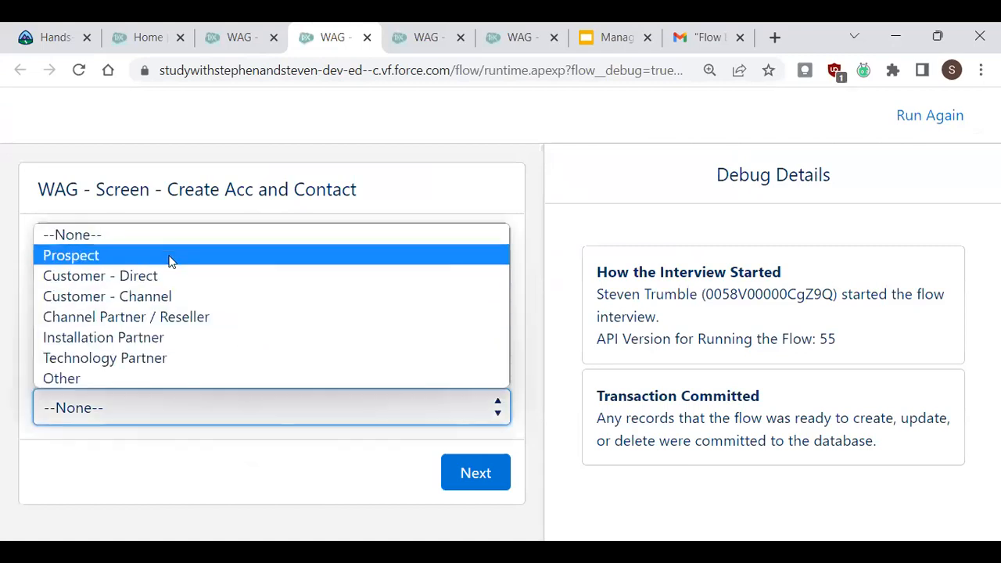
click(170, 261)
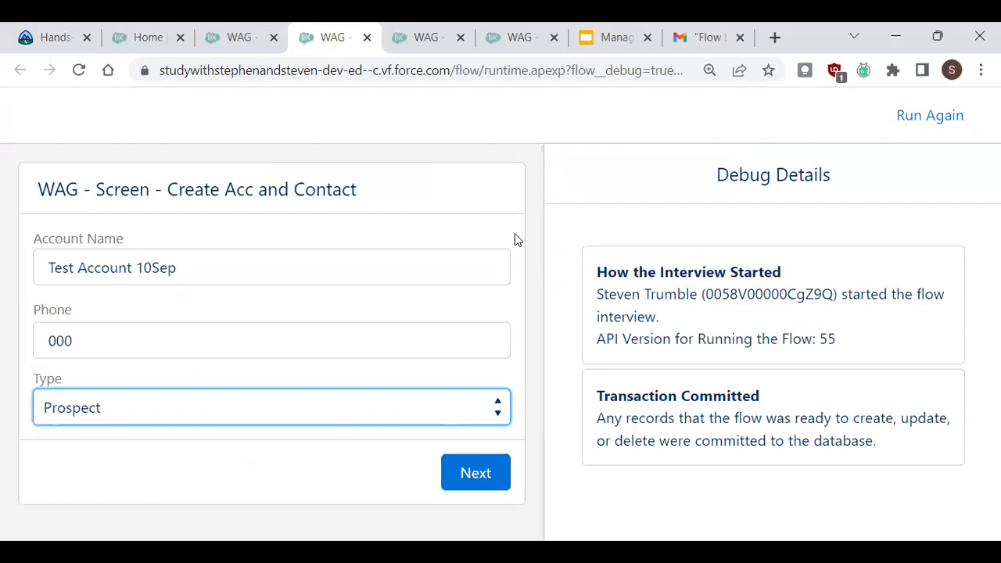
key(ctrl+minus)
key(ctrl+minus)
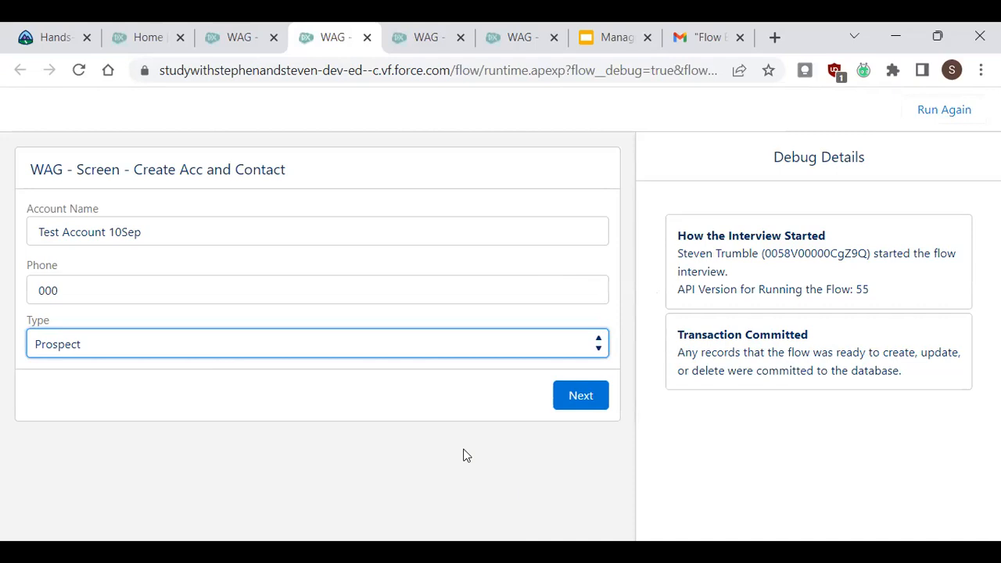
click(586, 393)
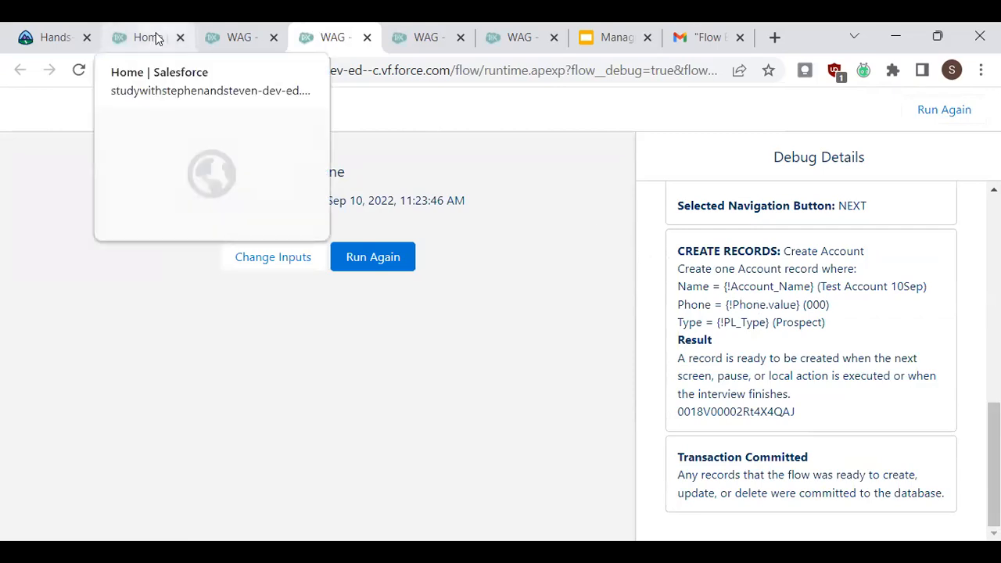
Open the Accounts list in the Sales app and search it for test to check the created account.
click(156, 37)
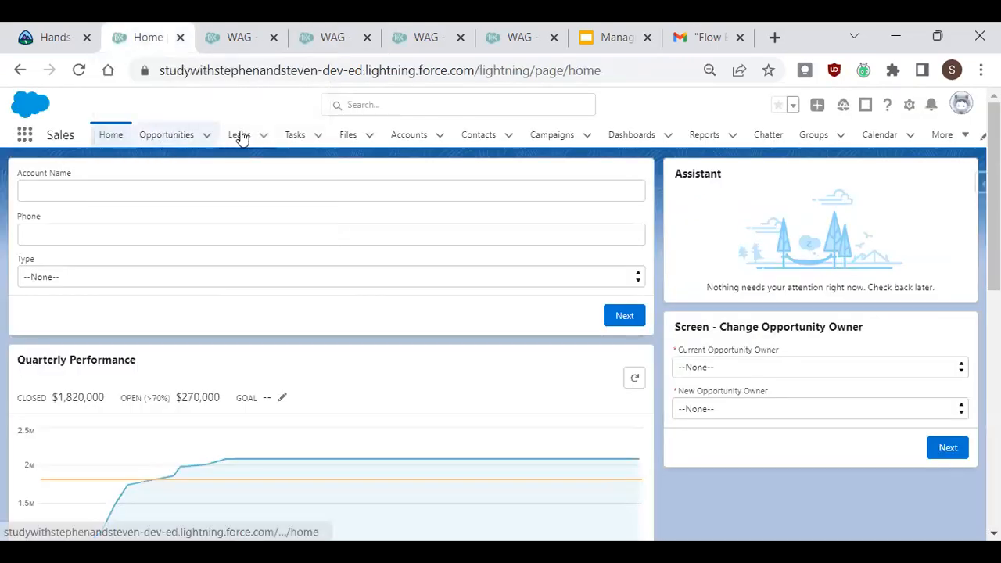
click(408, 135)
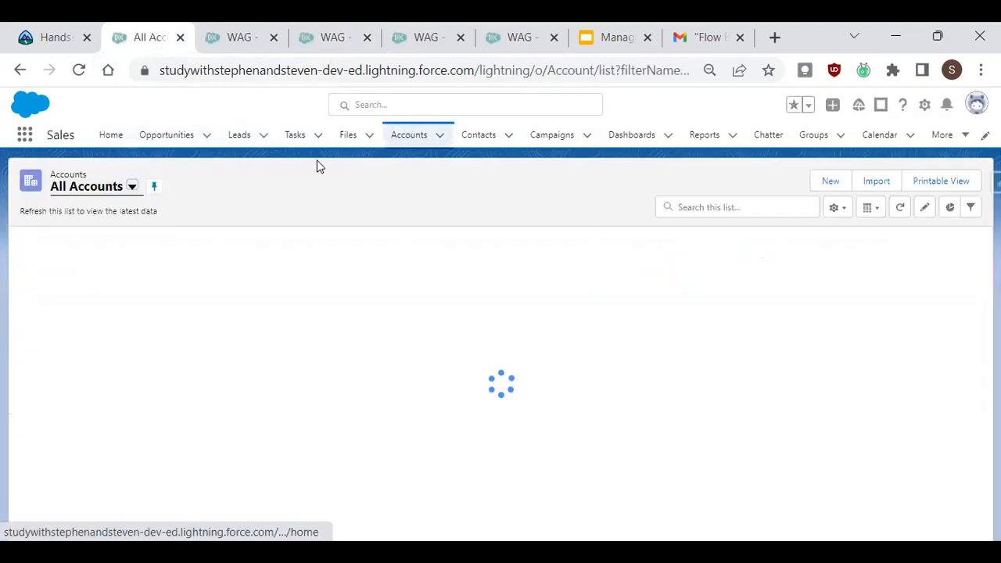
click(726, 205)
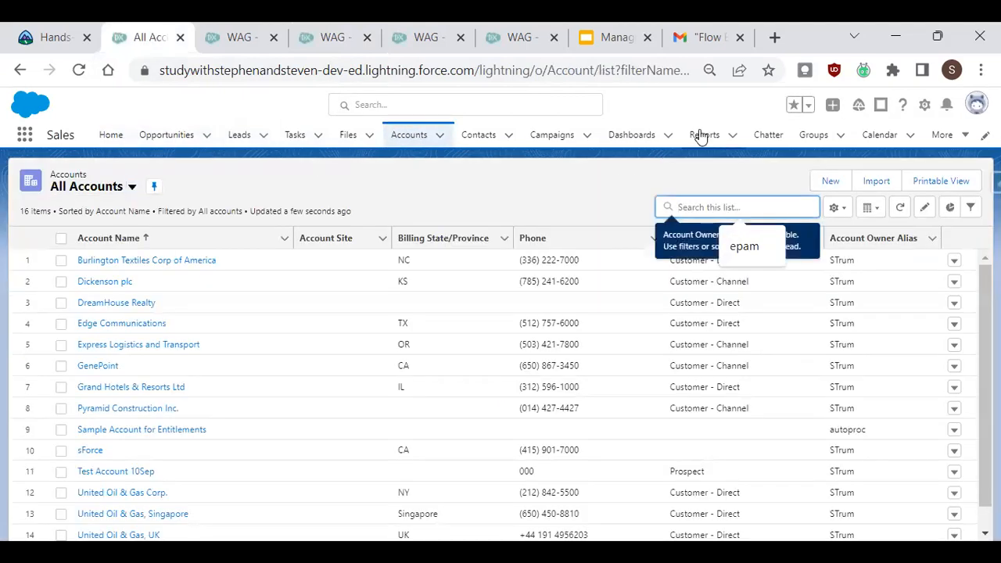
text(tset)
key(BackSpace)
key(BackSpace)
key(BackSpace)
text(est)
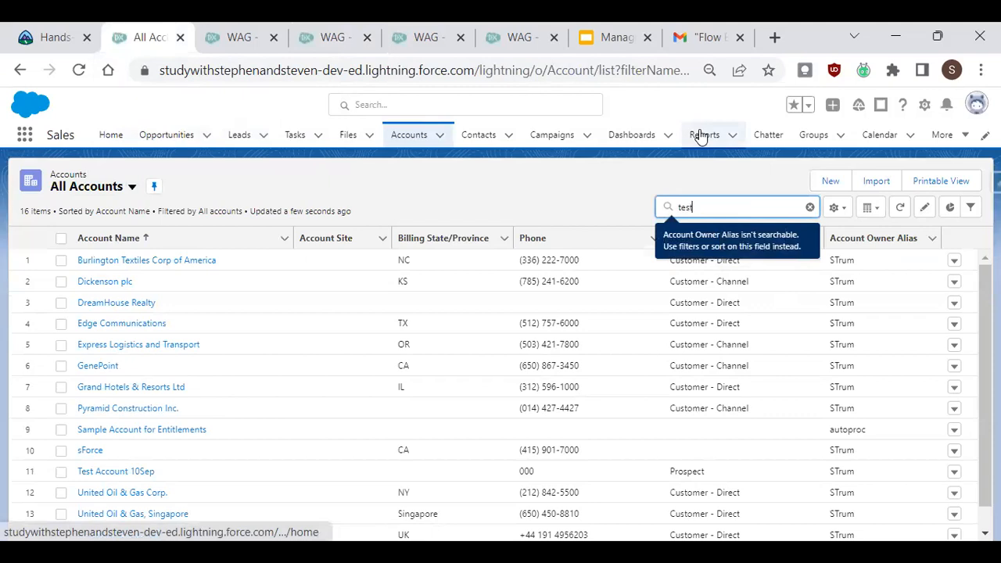
key(Return)
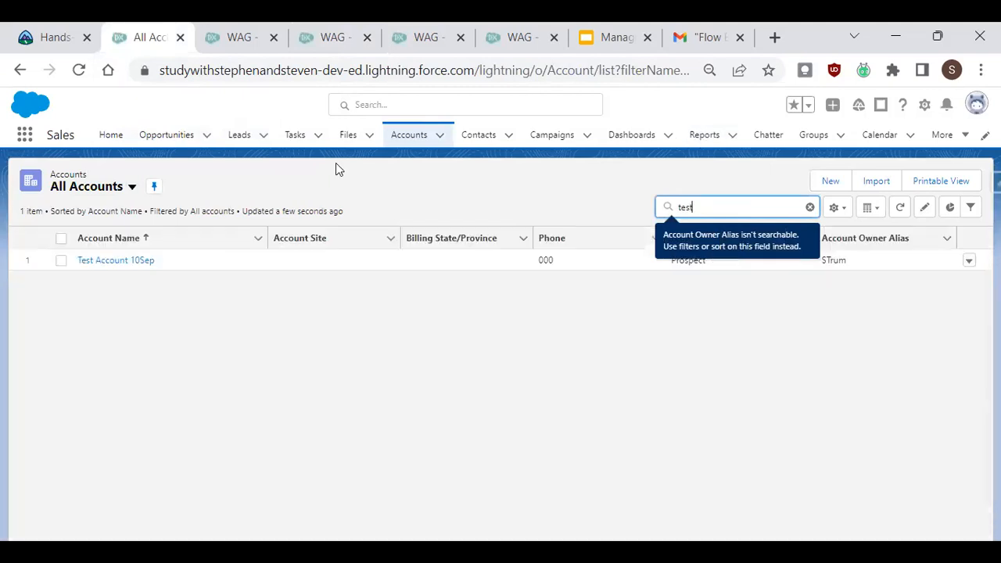
click(701, 315)
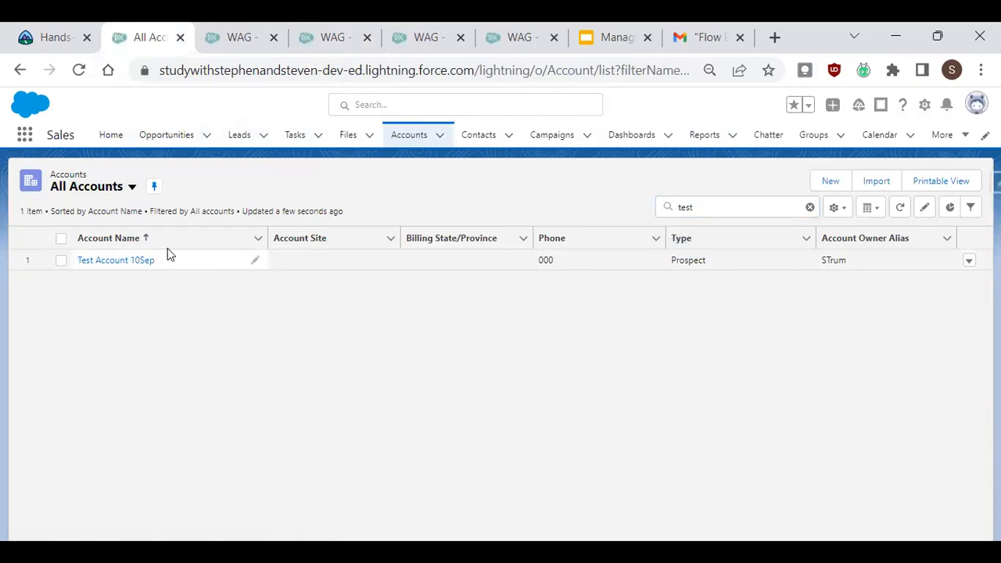
Close the previous debug tab and start a new debug run of the Create Acc and Contact flow.
click(234, 34)
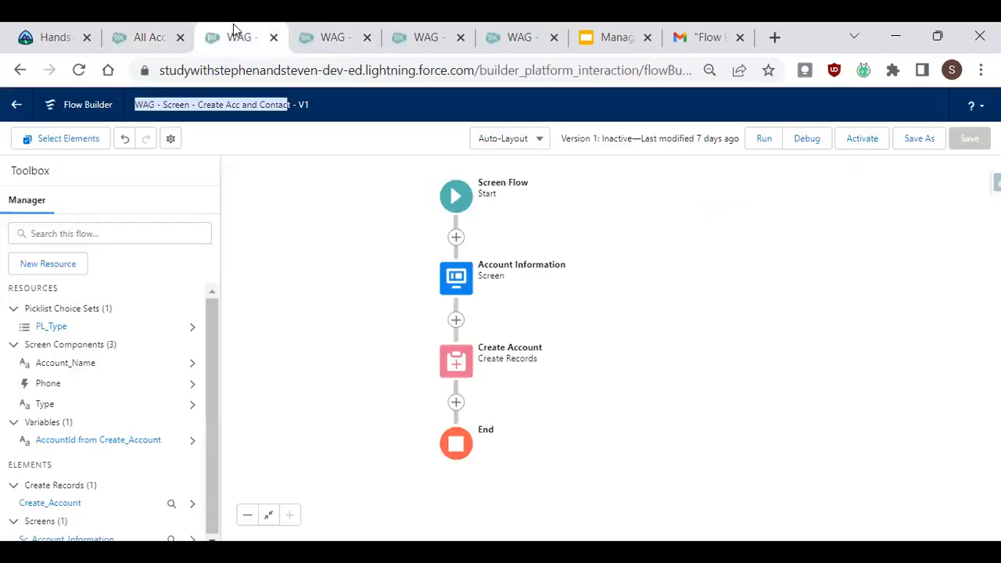
click(311, 38)
click(367, 38)
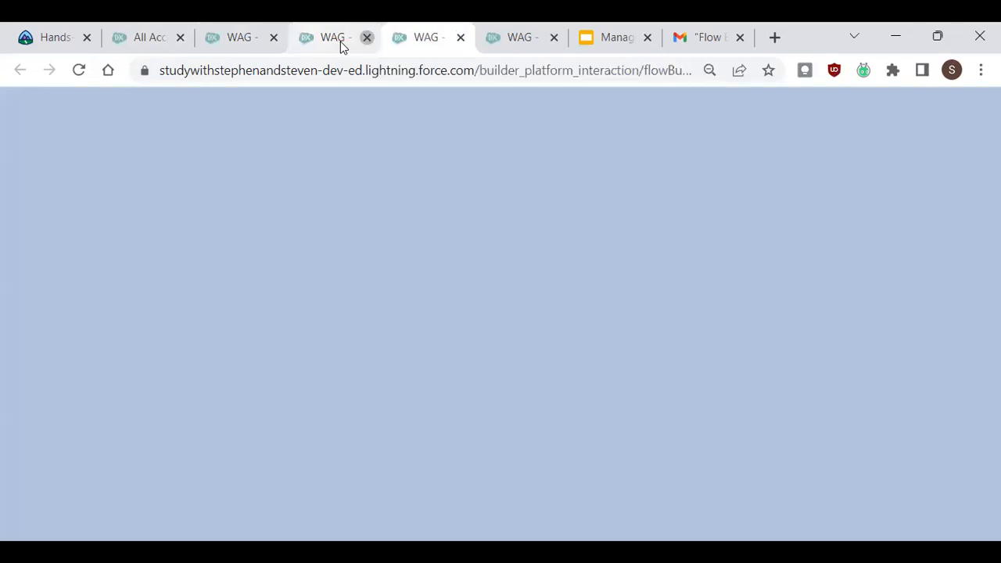
click(241, 38)
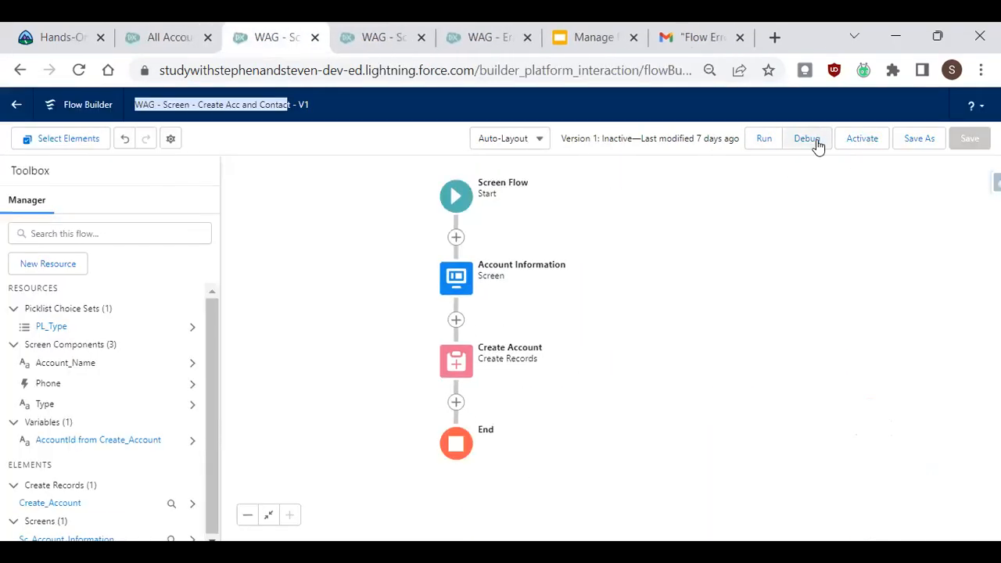
click(816, 143)
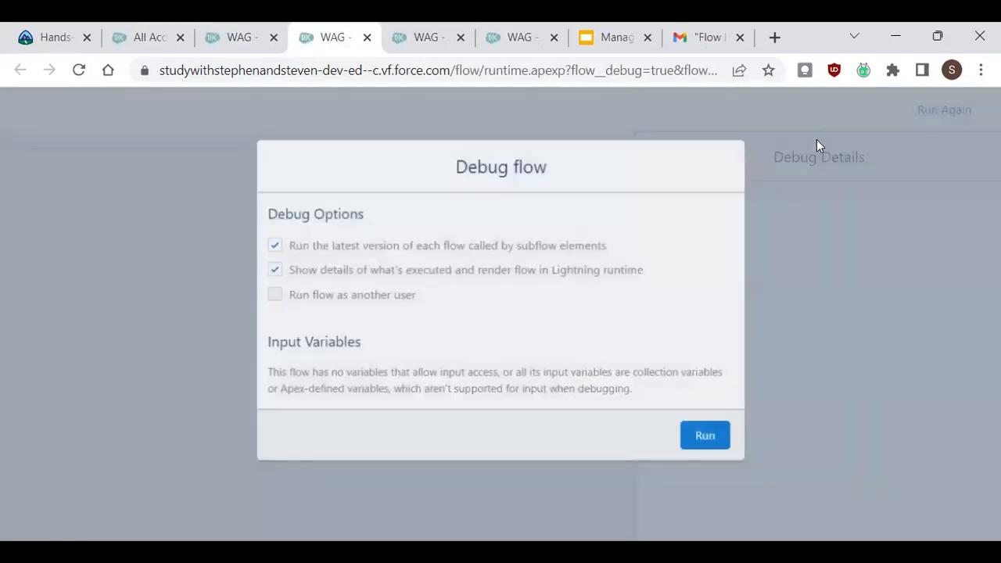
click(709, 438)
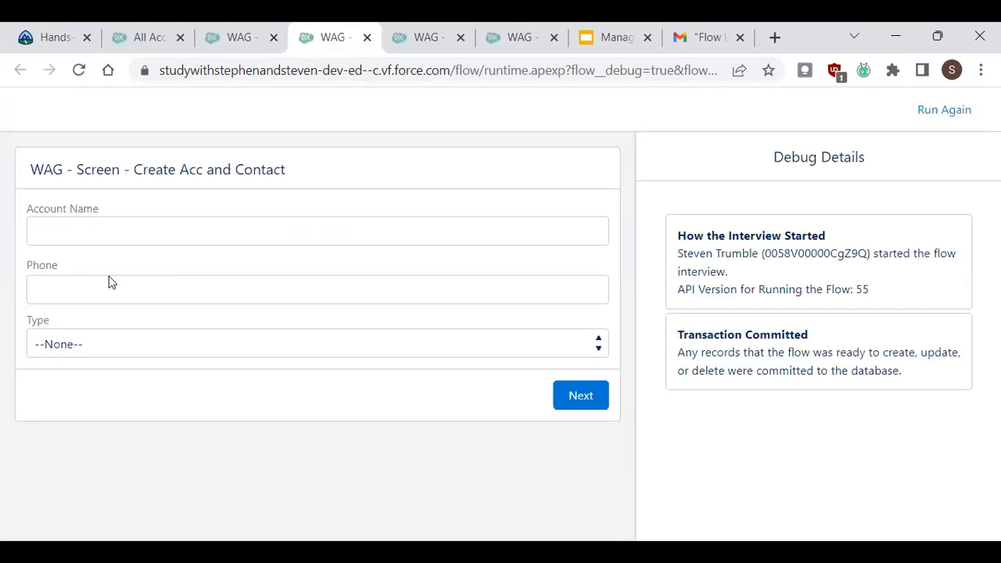
Leave Account Name blank, enter phone 000 and Type Customer - Direct on the debug screen, and proceed.
click(135, 292)
text(000)
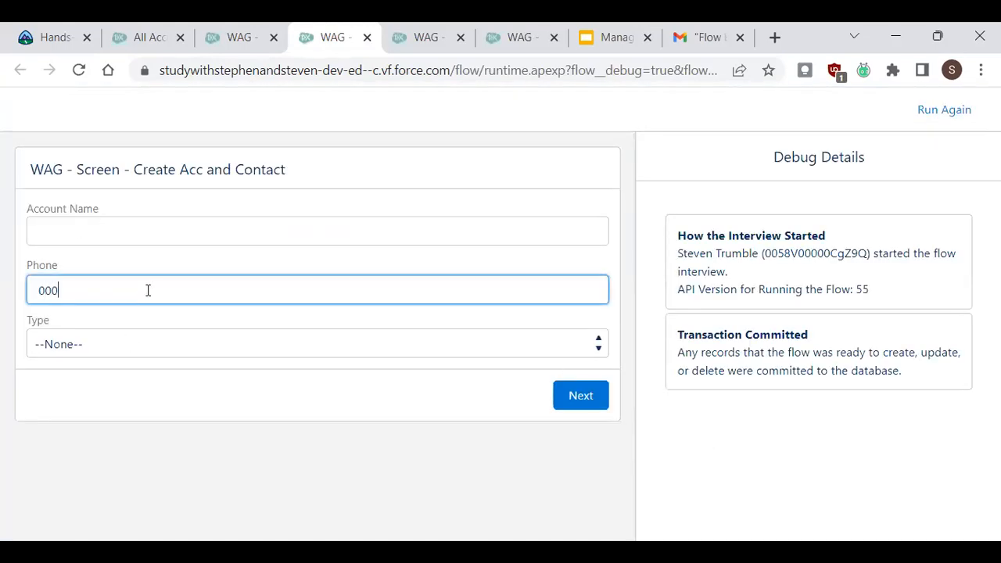
click(144, 335)
click(141, 396)
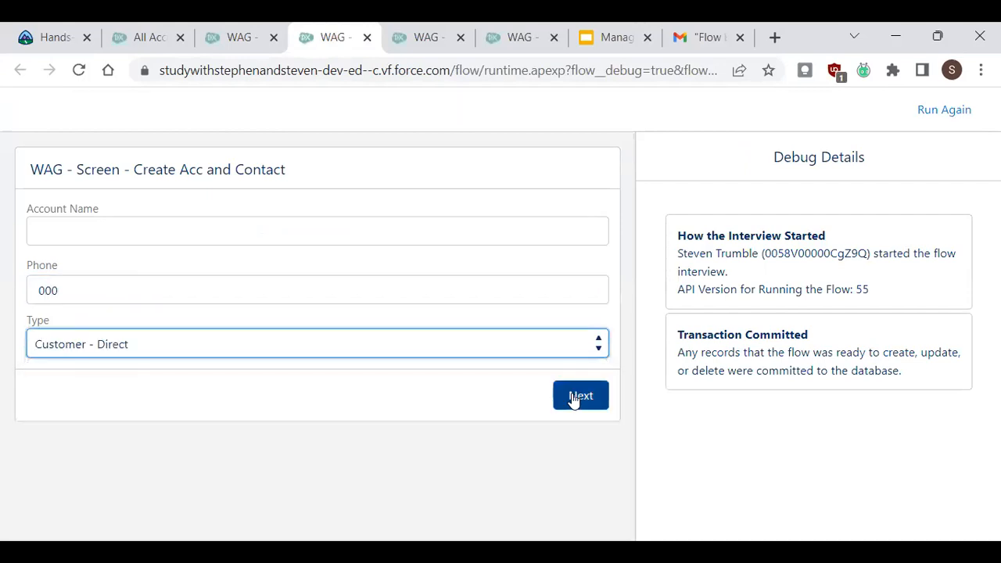
click(580, 397)
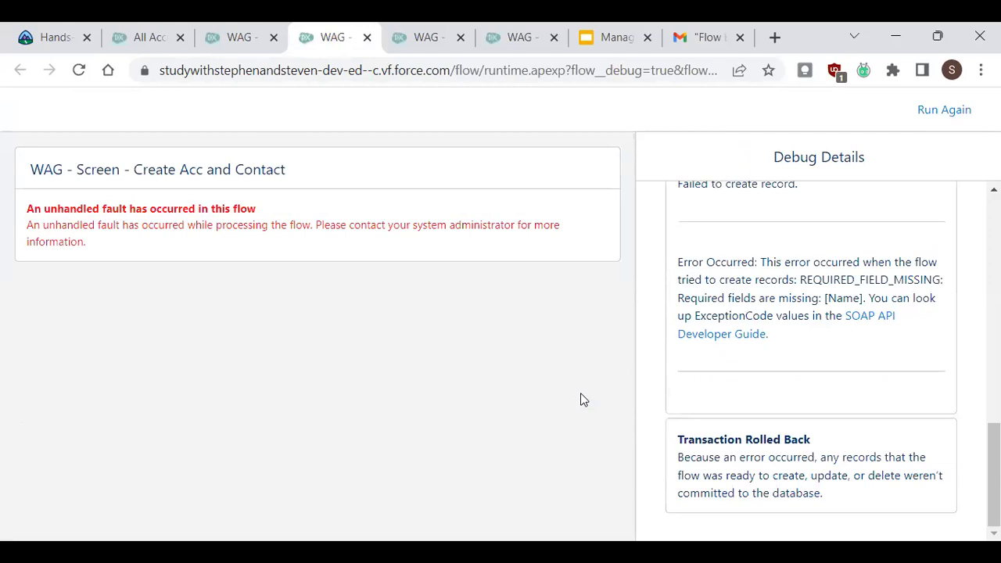
Review the unhandled fault message on the debug screen, then close the debug tab.
drag(110, 243, 35, 211)
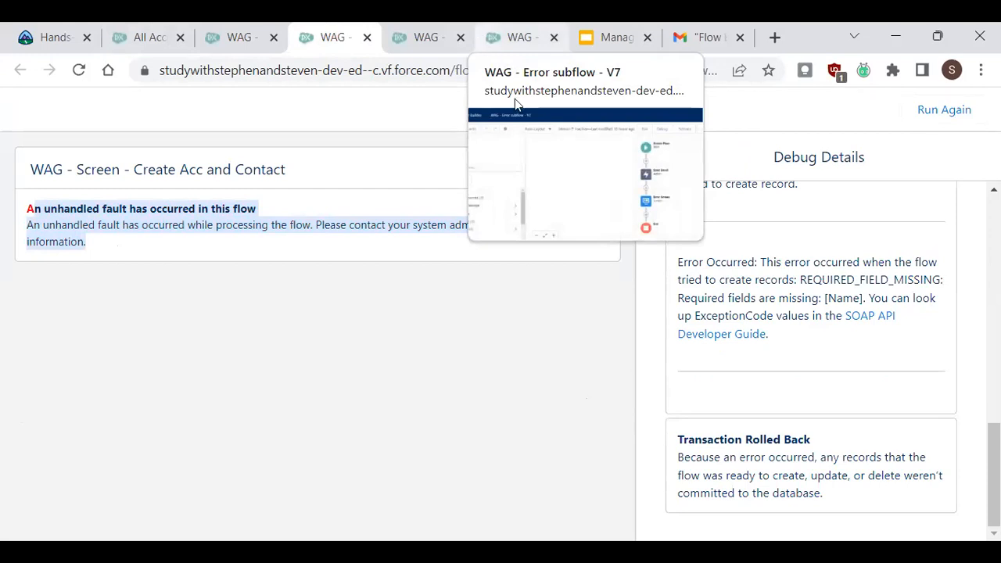
click(130, 224)
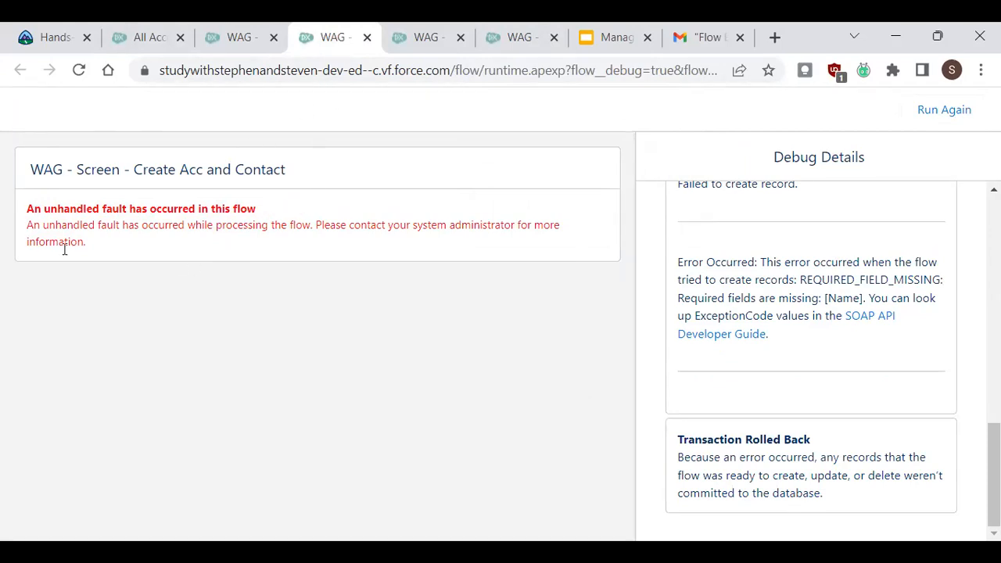
click(367, 37)
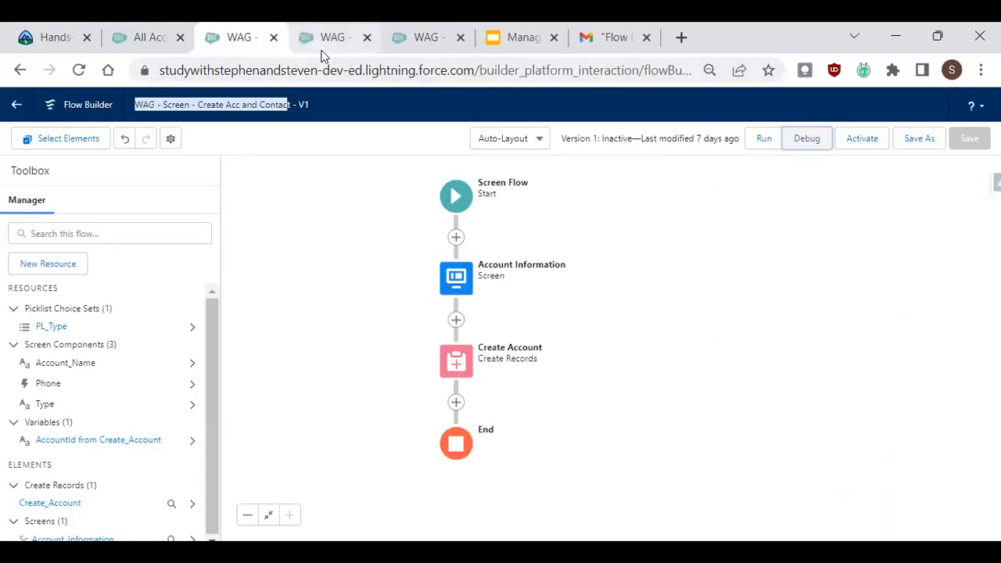
Browse the presentation slides about making the flow error and the subflow to the rescue.
click(418, 43)
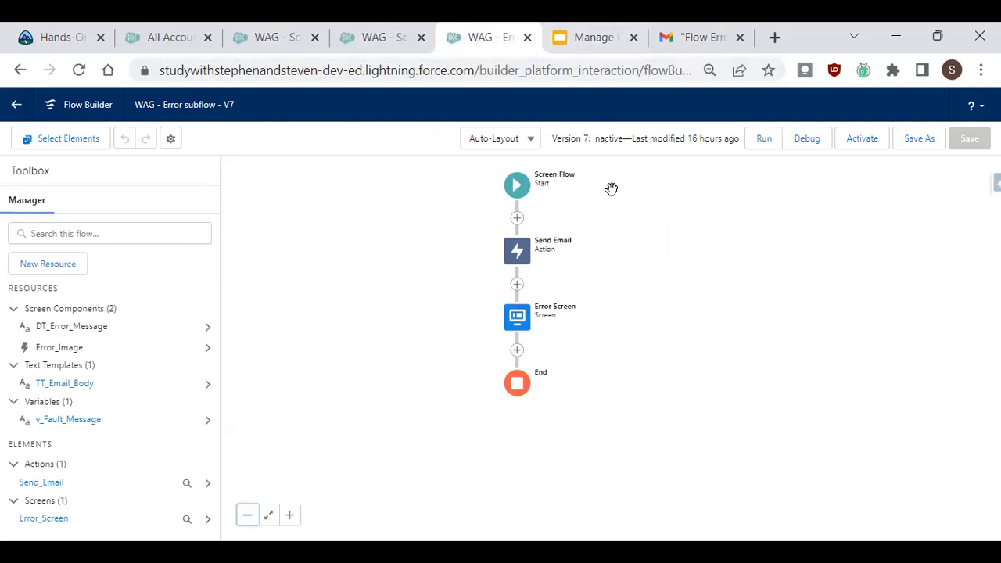
click(574, 35)
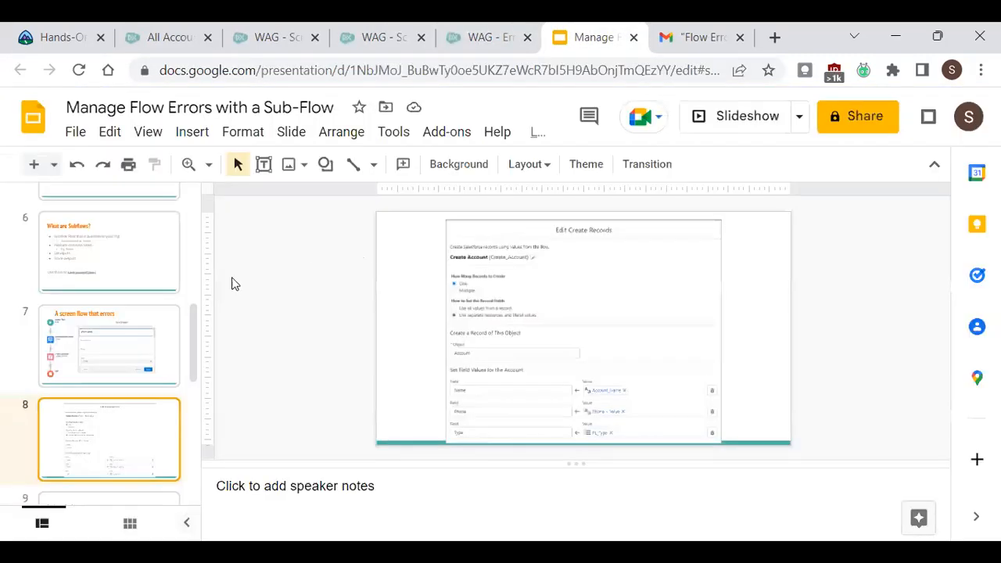
key(Down)
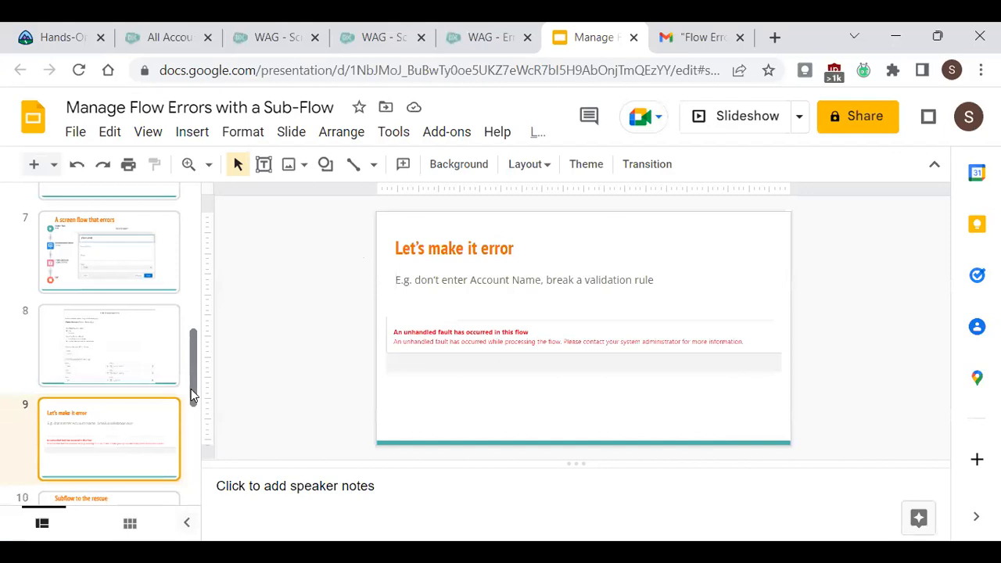
key(Down)
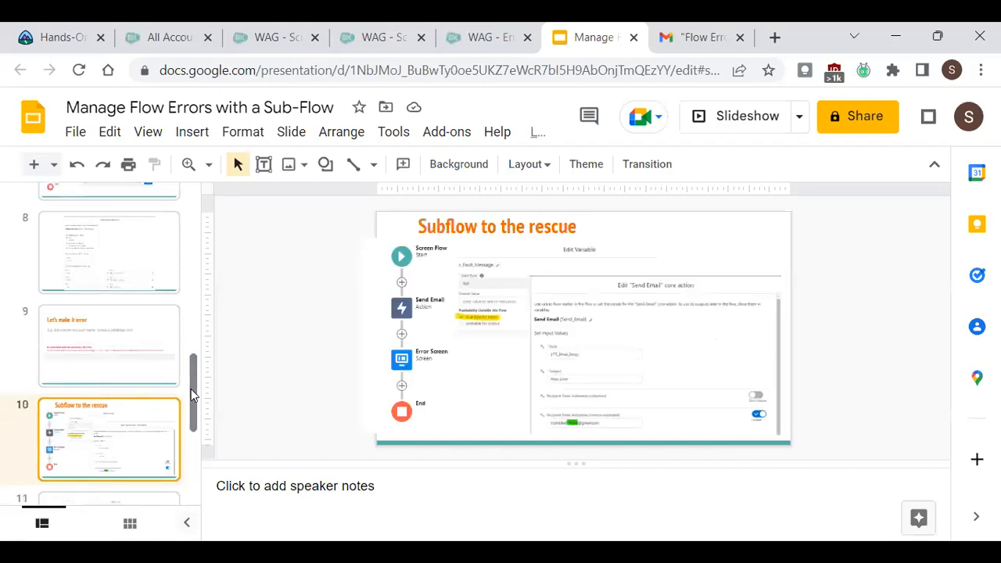
Return to the Error subflow and open its Send Email action to review its settings.
click(474, 31)
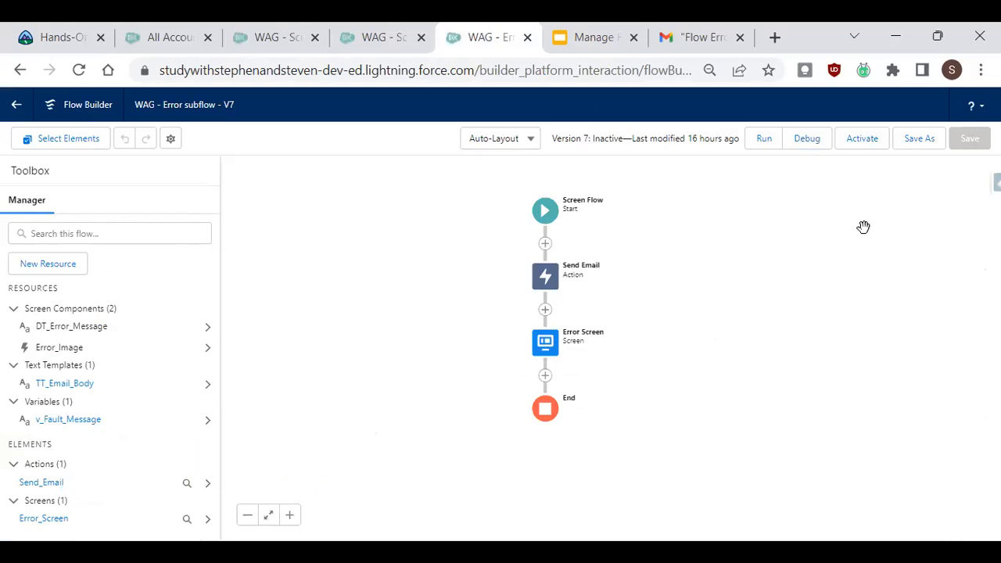
drag(803, 277, 775, 268)
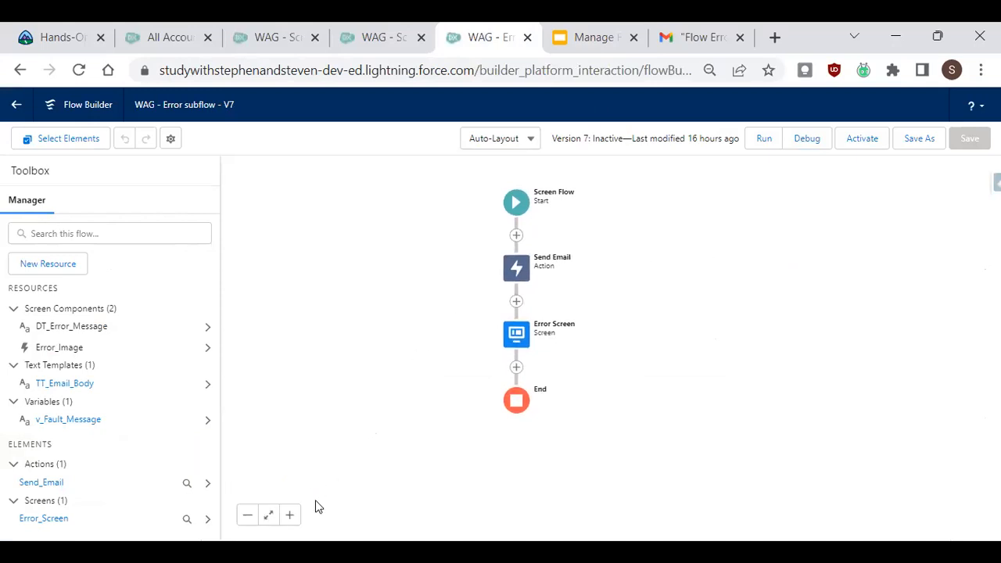
click(290, 515)
drag(739, 251, 791, 288)
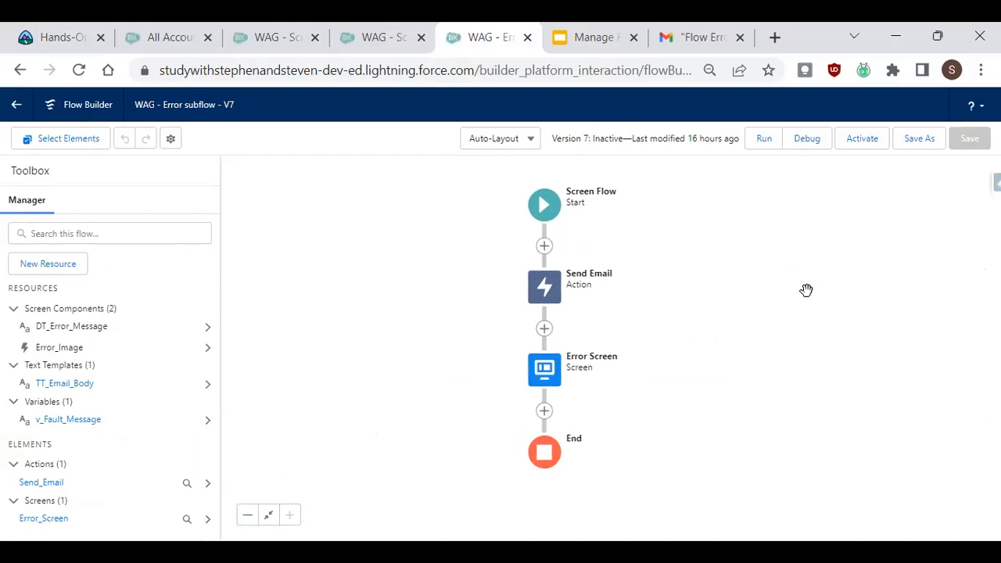
click(552, 293)
click(781, 269)
click(544, 287)
click(563, 439)
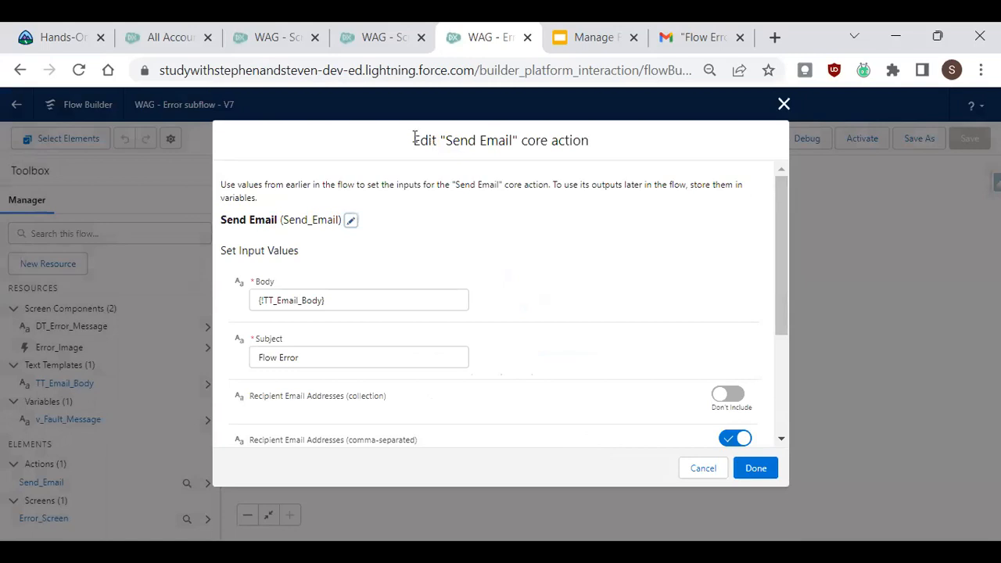
click(783, 104)
click(545, 248)
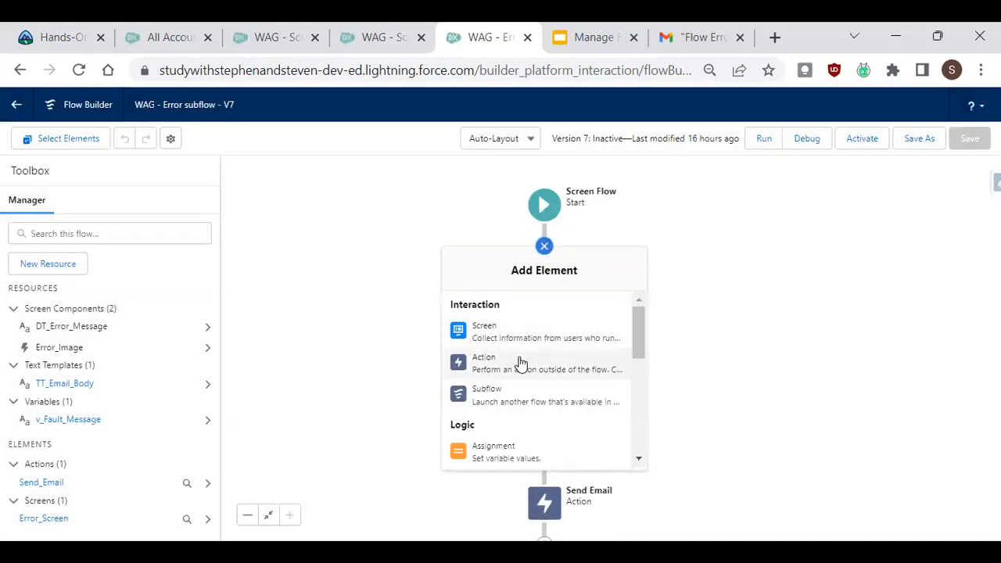
click(520, 360)
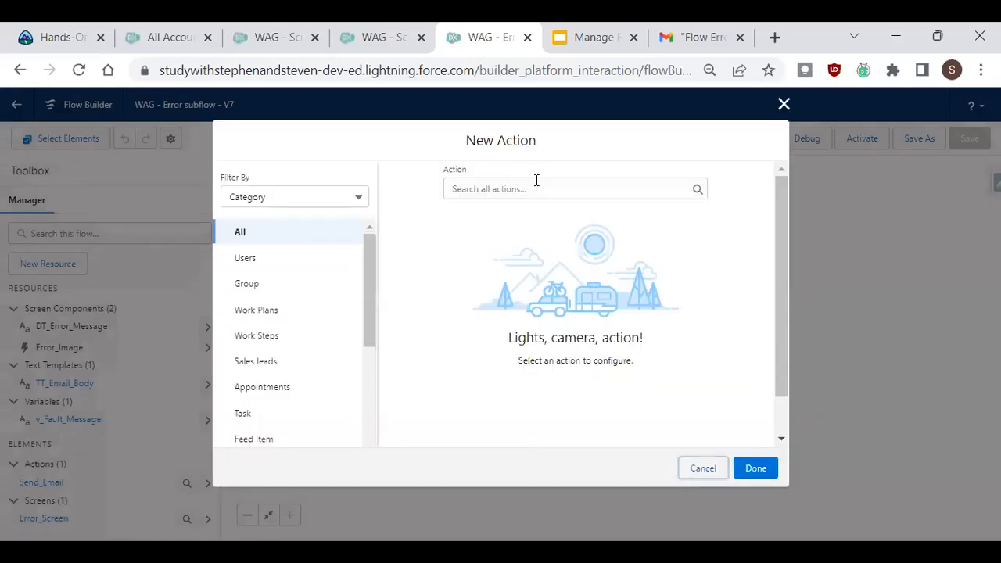
click(527, 180)
text(SEND)
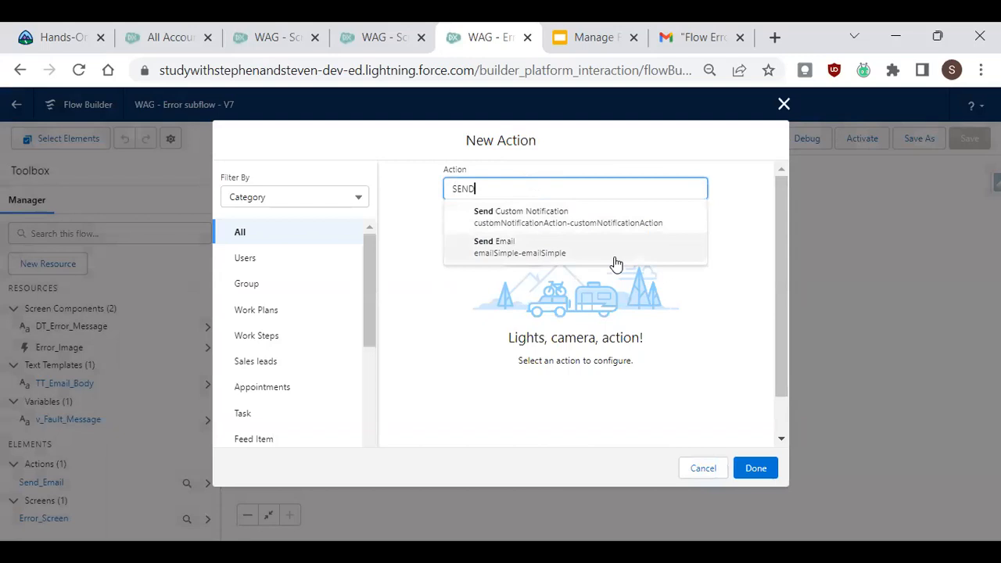
click(550, 259)
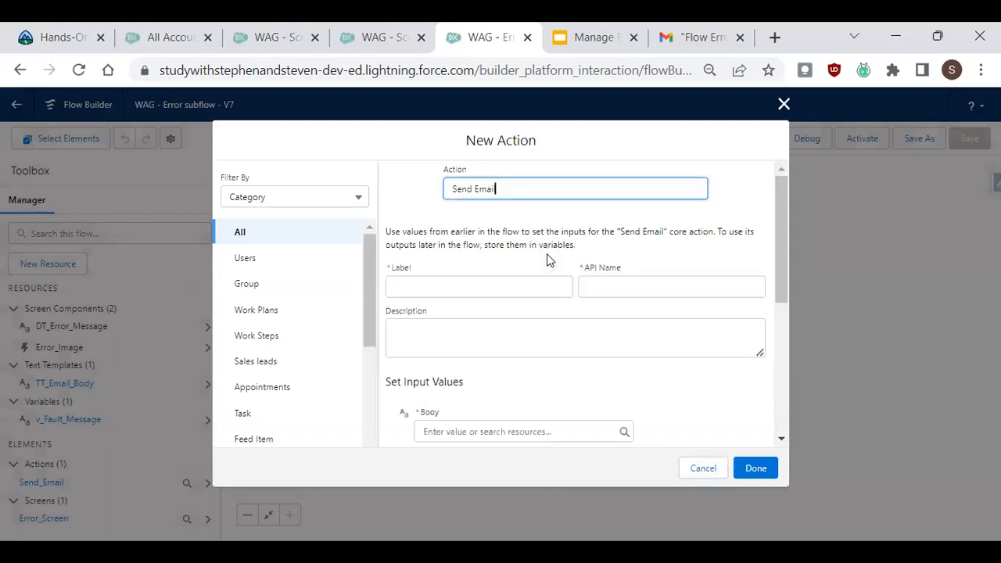
click(784, 104)
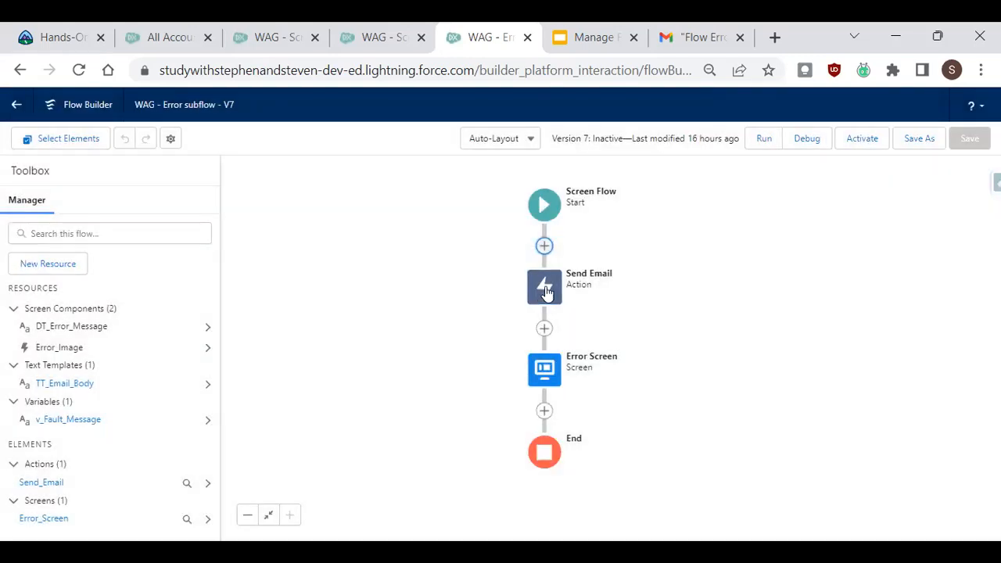
Open the Send Email action and clear its Body value.
click(547, 291)
click(596, 435)
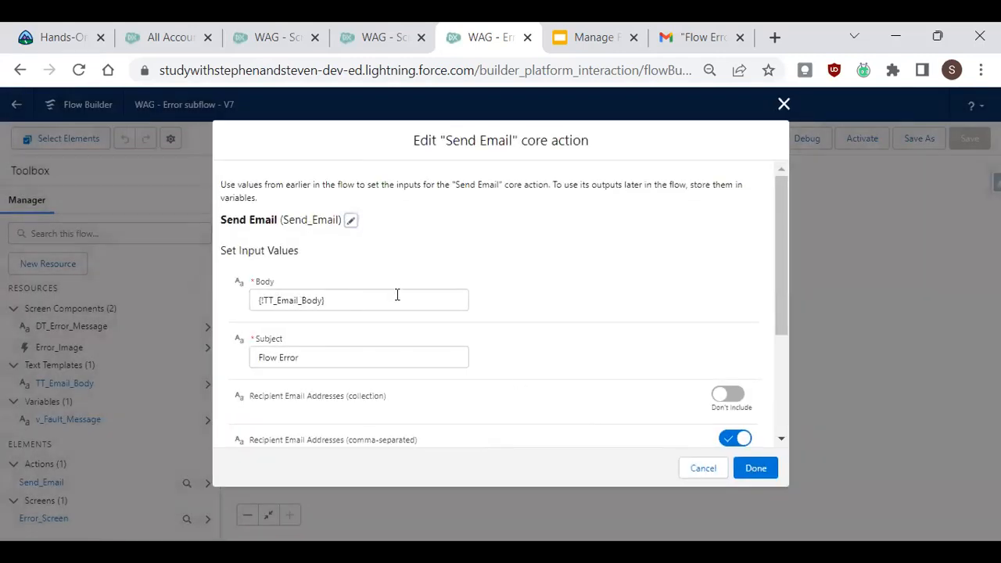
click(398, 301)
drag(398, 301, 240, 306)
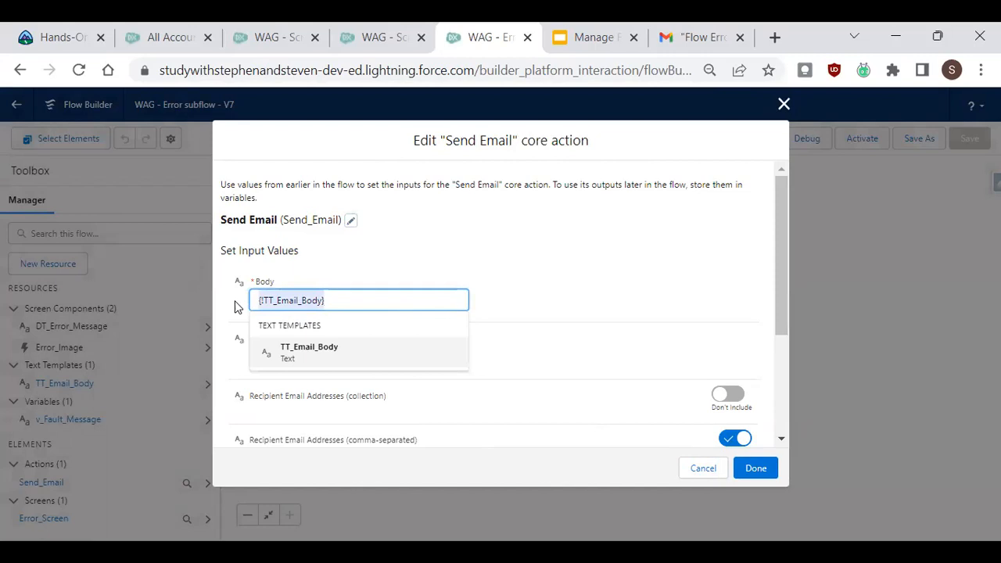
key(BackSpace)
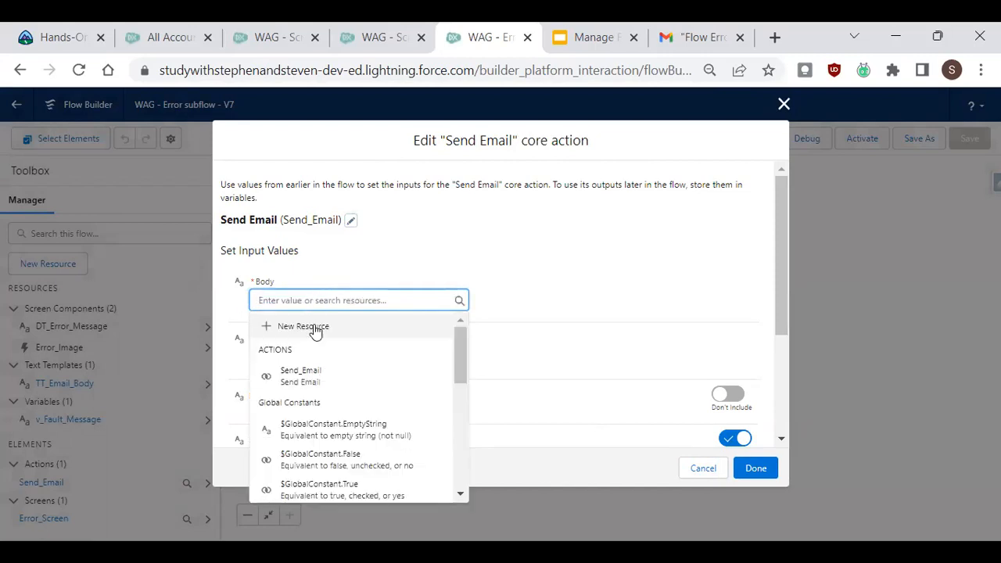
Create a new resource of type Text Template for the email Body.
click(315, 327)
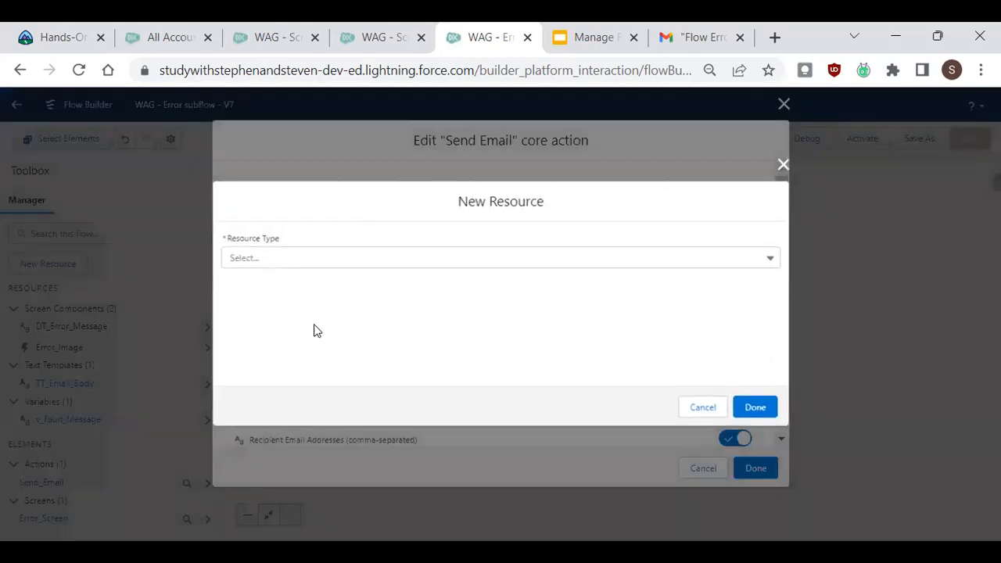
click(384, 260)
scroll(429, 358, down, 2)
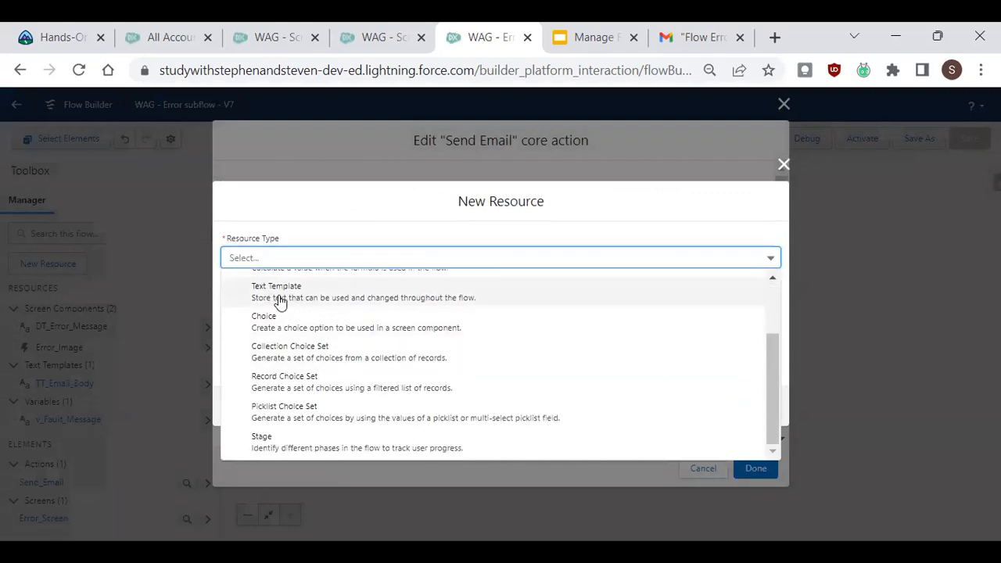
click(280, 291)
Set the new text template's API name to TT_Email_Body2.
click(289, 250)
text(t)
key(BackSpace)
text(t)
key(BackSpace)
text(TT)
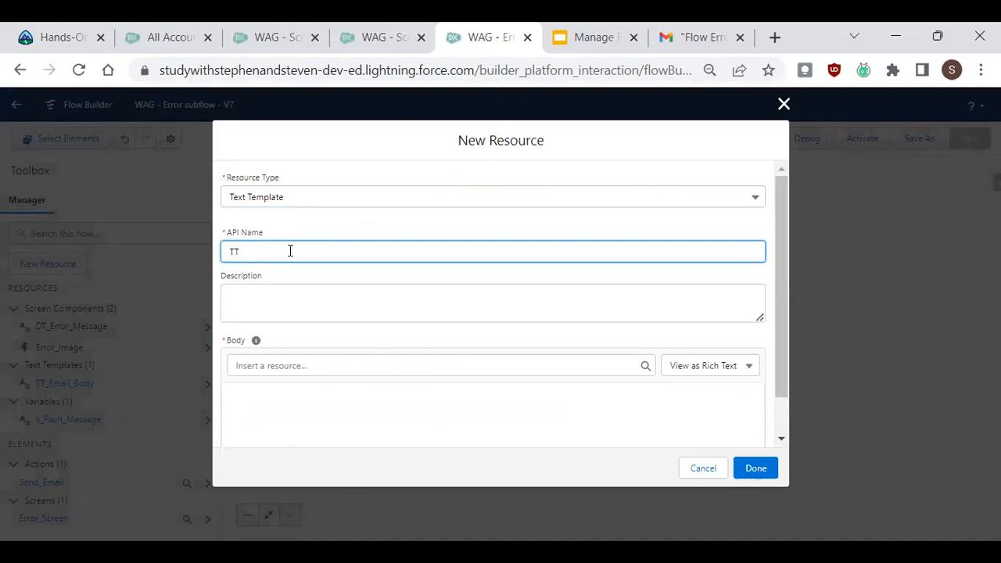
text(_Email_Body)
drag(782, 291, 786, 341)
click(342, 358)
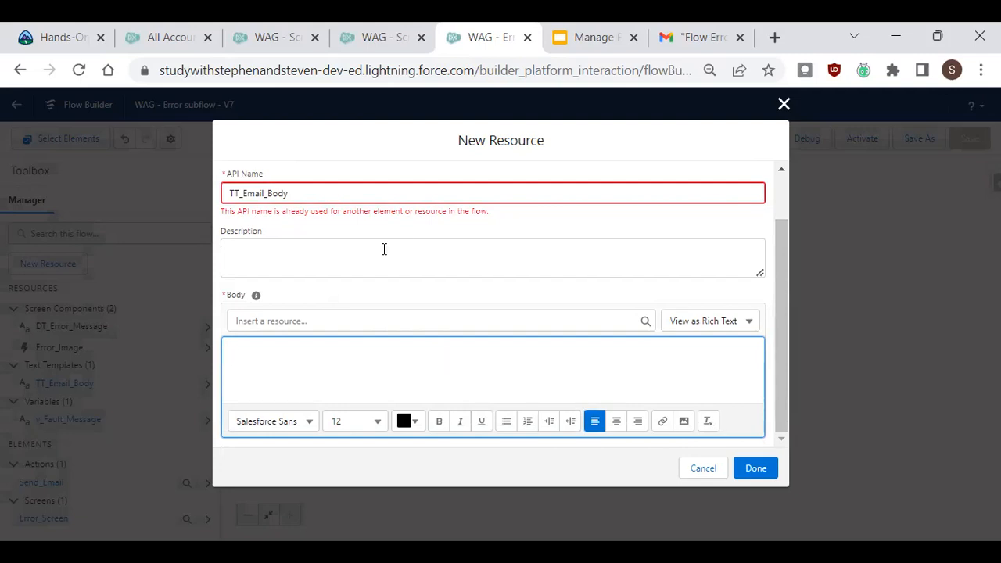
click(328, 201)
text(2)
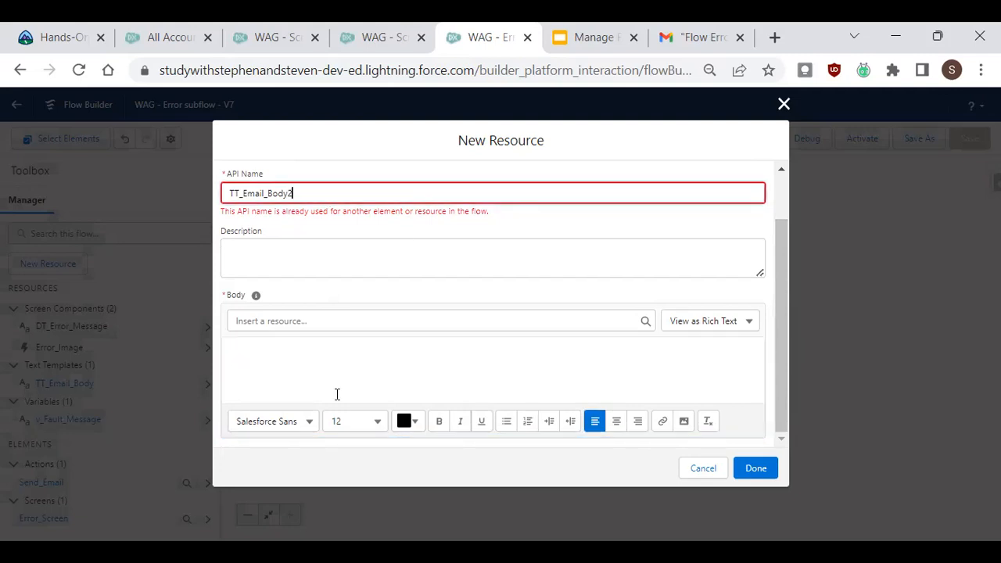
click(328, 360)
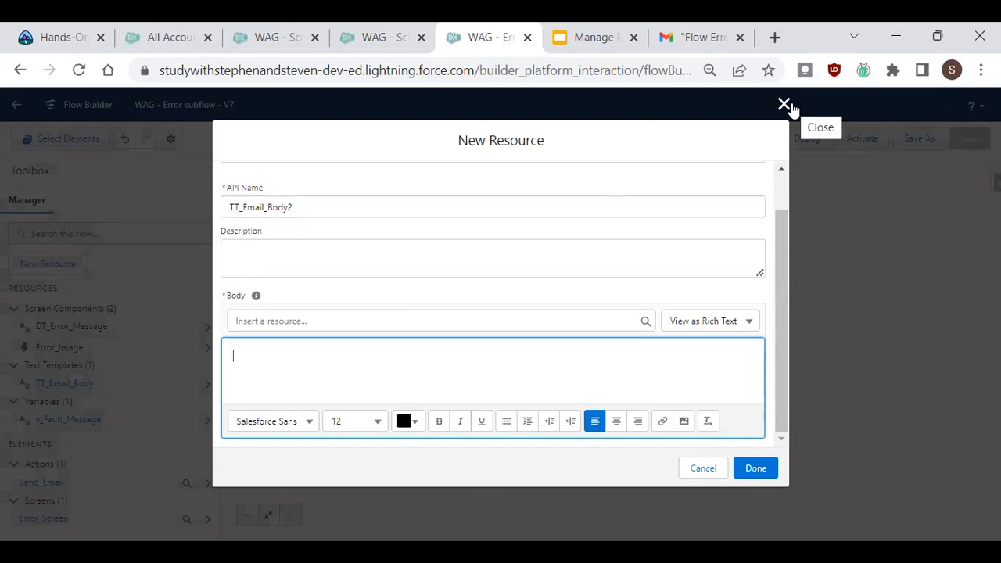
click(312, 322)
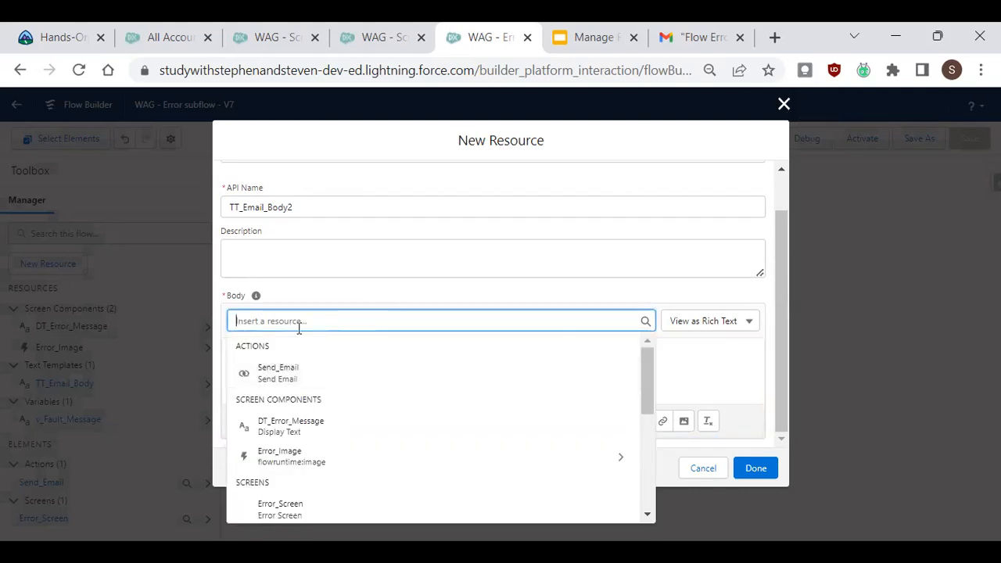
text(fl)
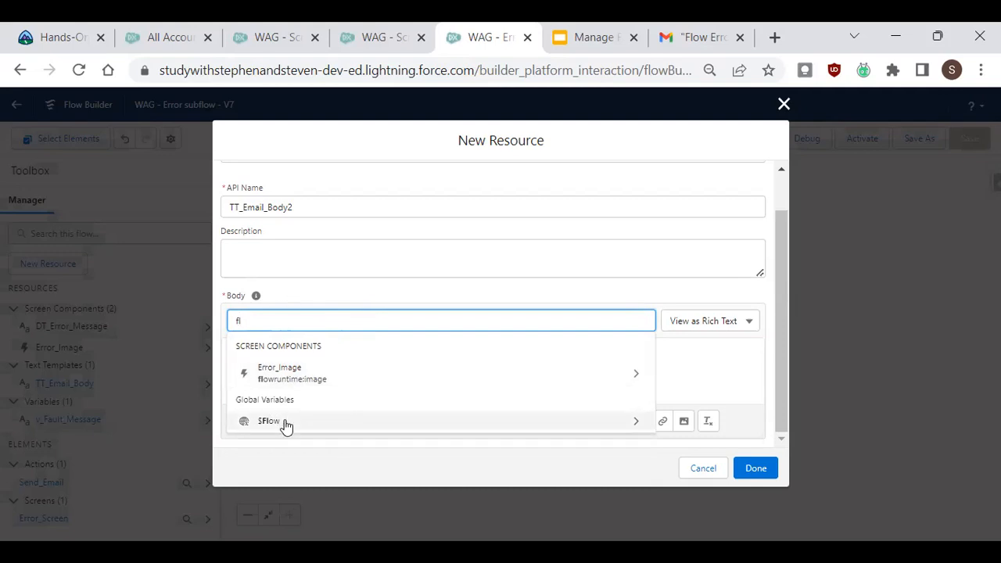
key(BackSpace)
key(BackSpace)
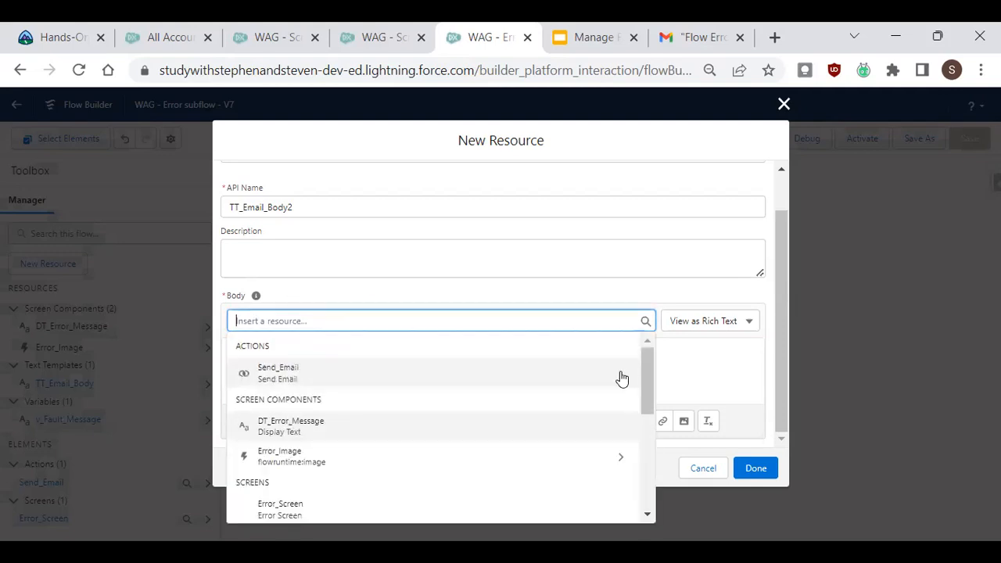
text(flow)
key(Down)
key(Down)
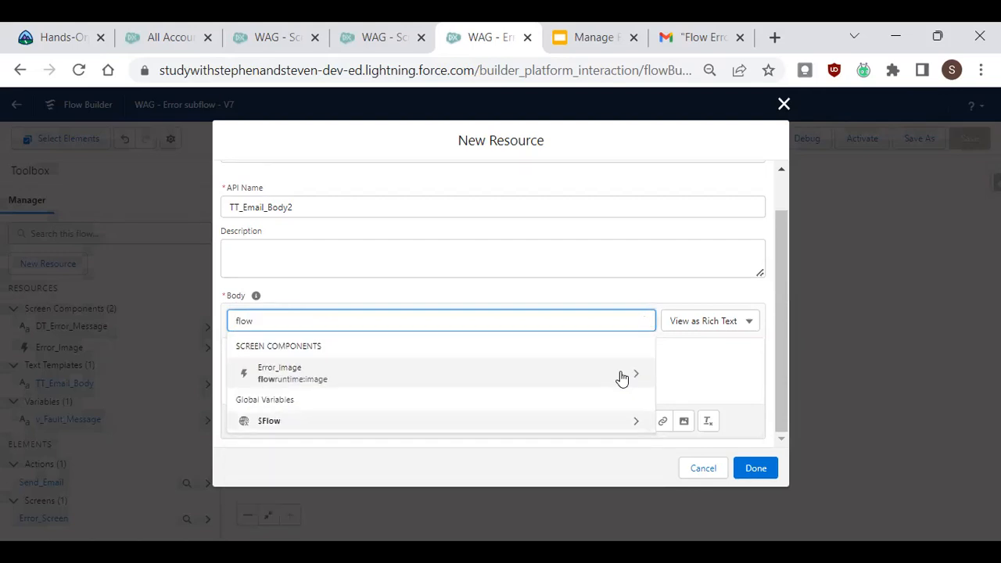
key(Return)
text(us)
key(BackSpace)
key(BackSpace)
text(r)
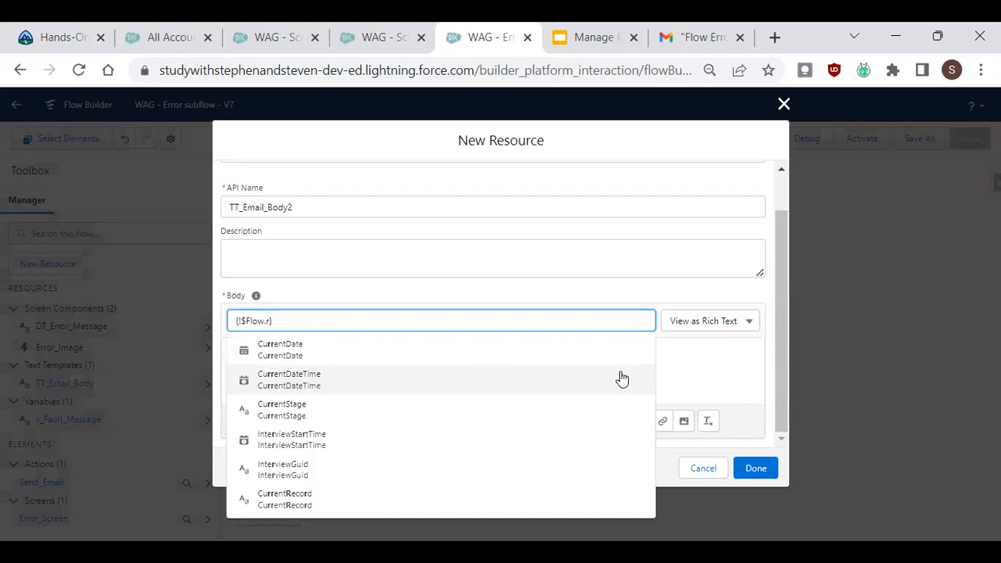
drag(297, 320, 141, 317)
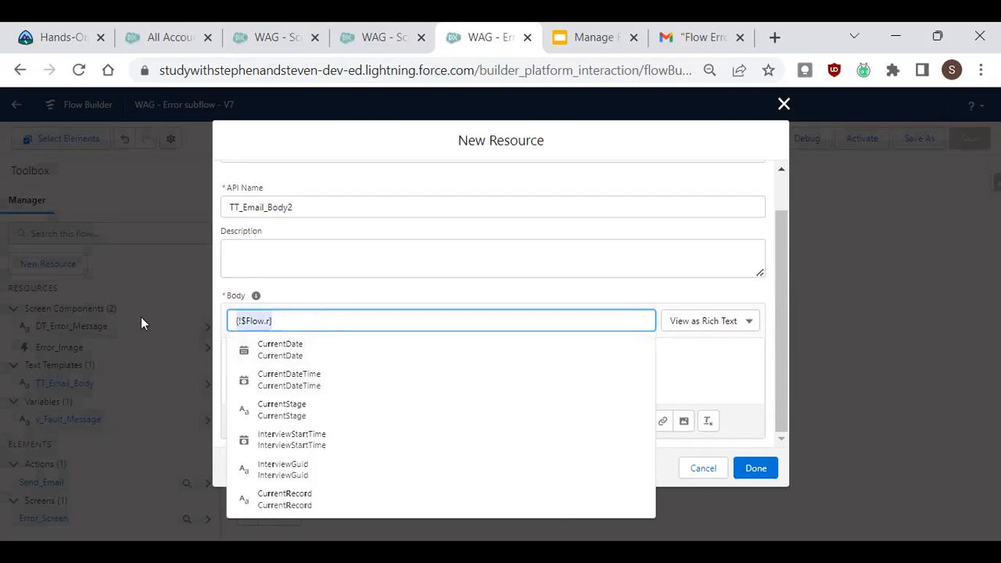
key(BackSpace)
Insert the {!$User.FirstName} merge field into the text template body.
text(us)
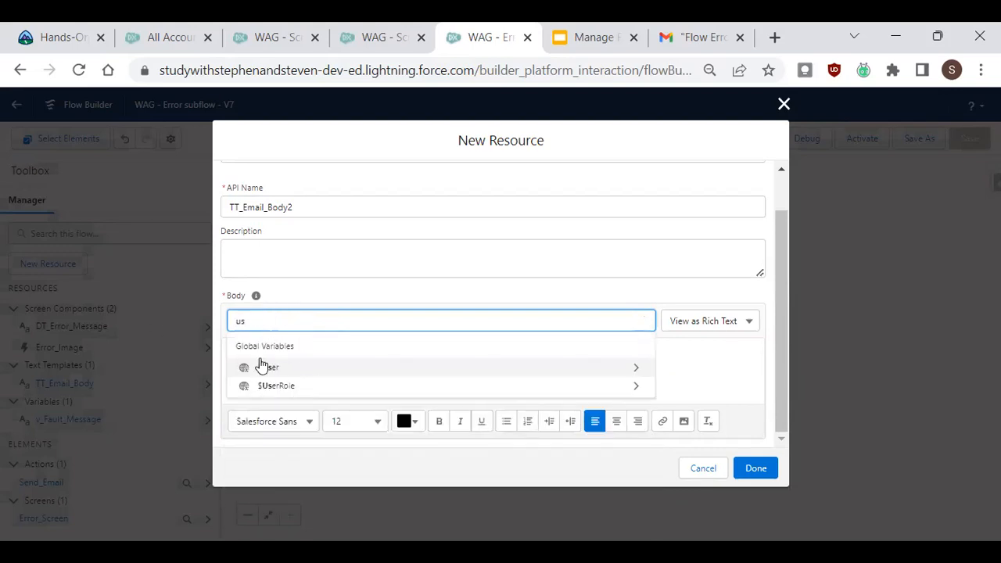
click(304, 367)
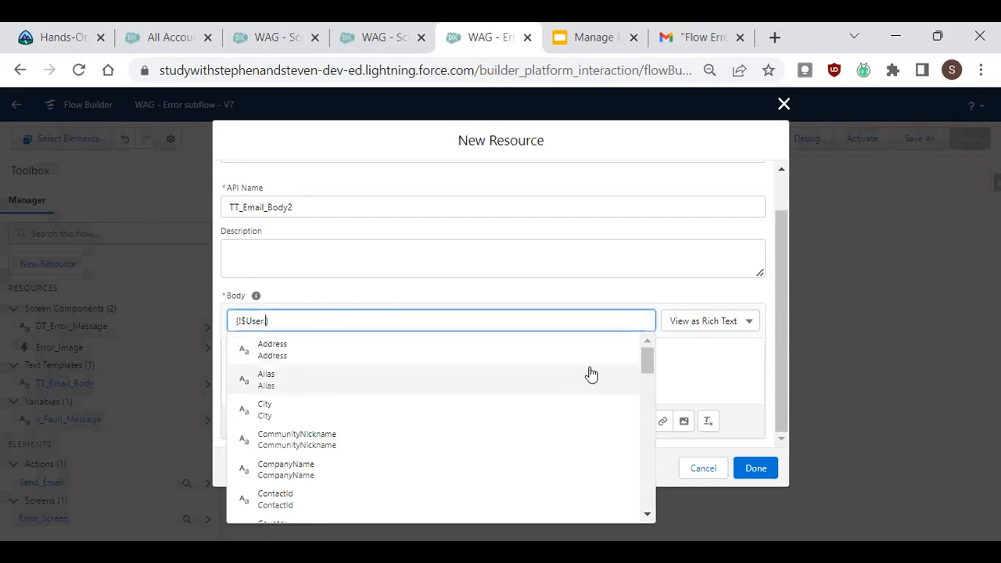
text(fir)
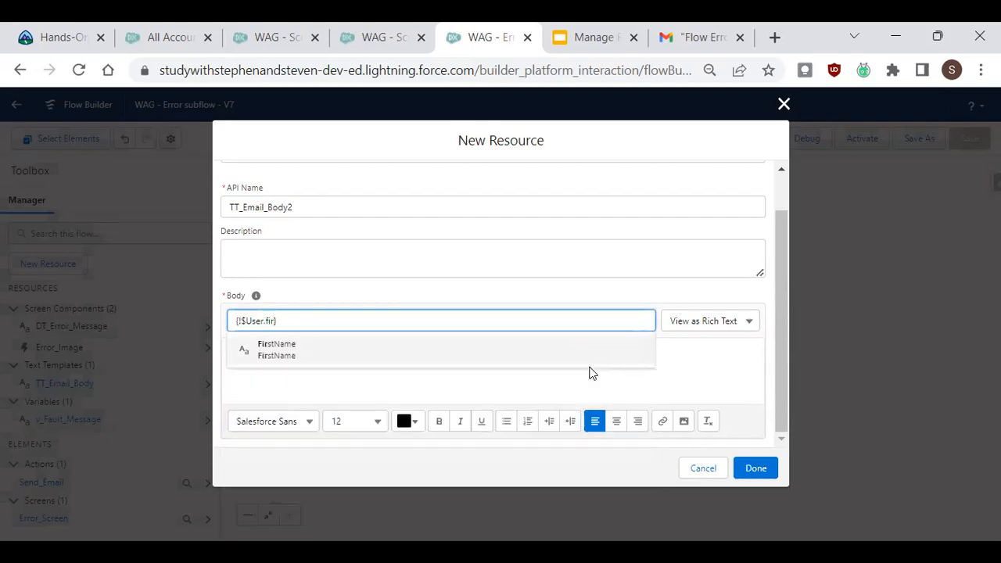
click(579, 359)
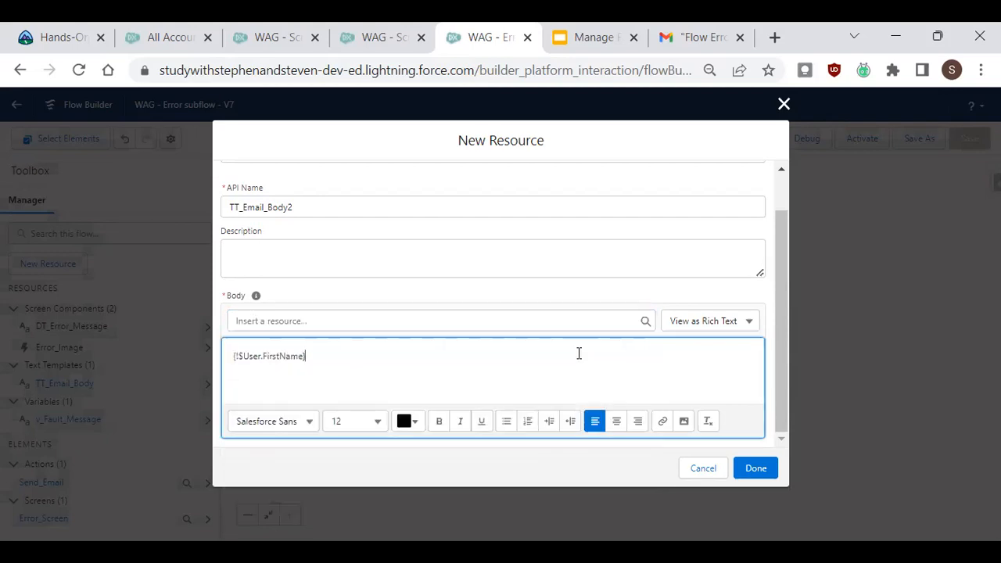
Insert the {!$User.LastName} merge field after the first name in the template body.
click(372, 319)
text(user)
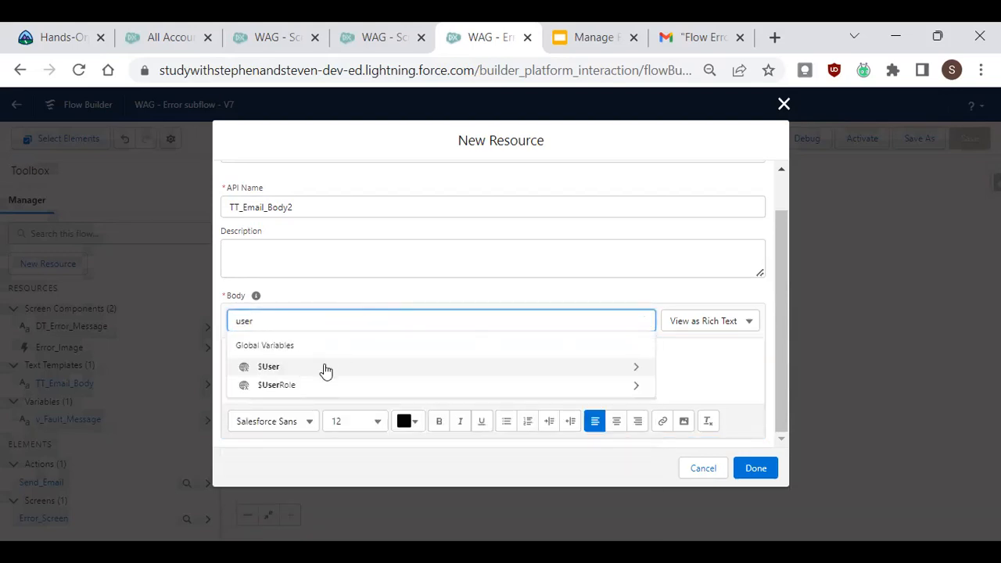
key(BackSpace)
key(BackSpace)
key(BackSpace)
key(BackSpace)
text(u)
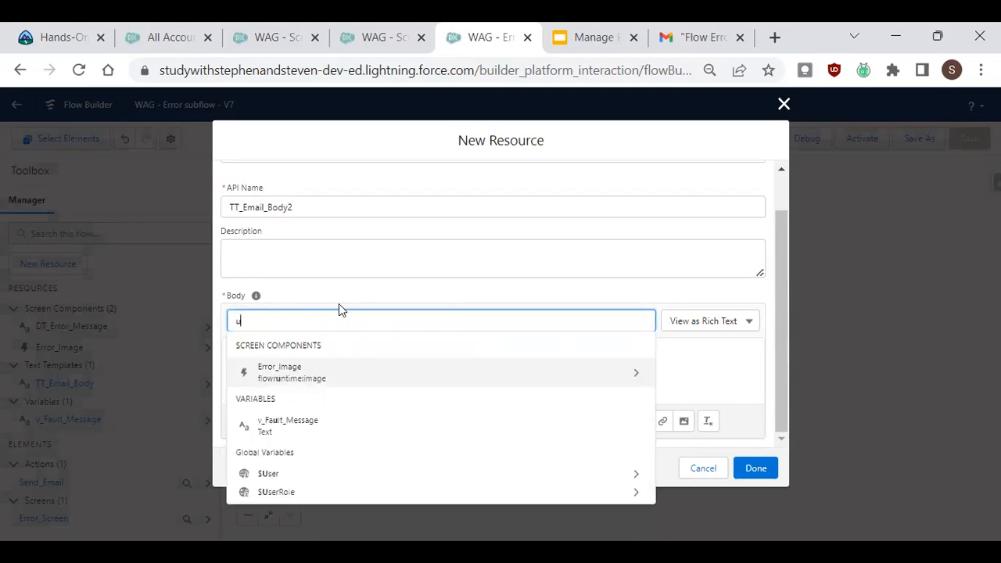
text(ser)
click(350, 368)
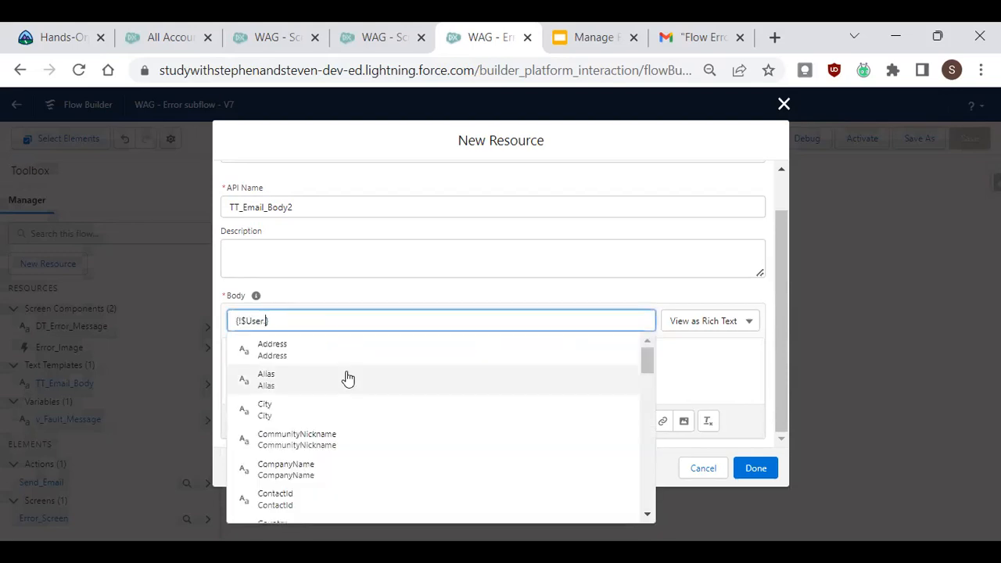
text(las)
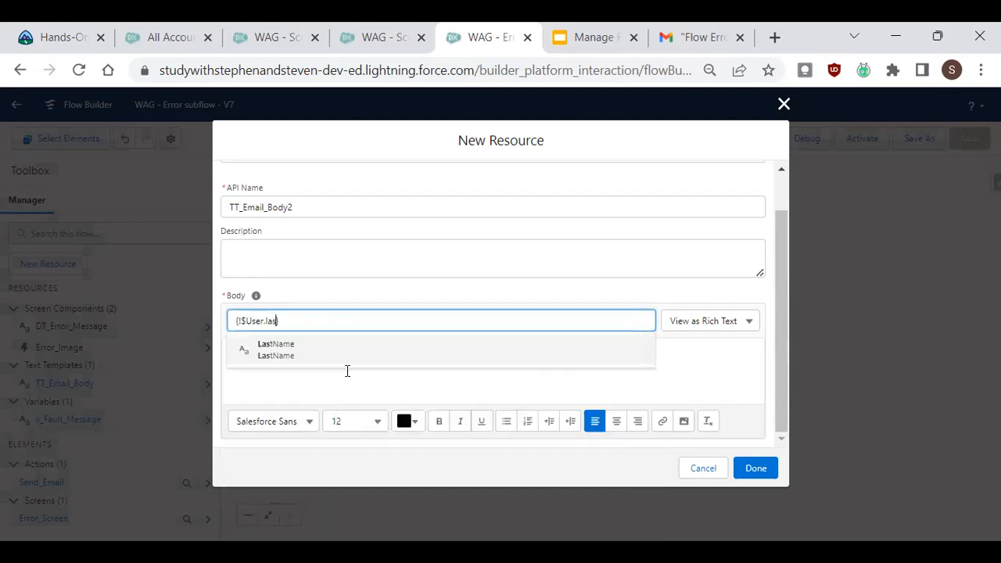
click(351, 364)
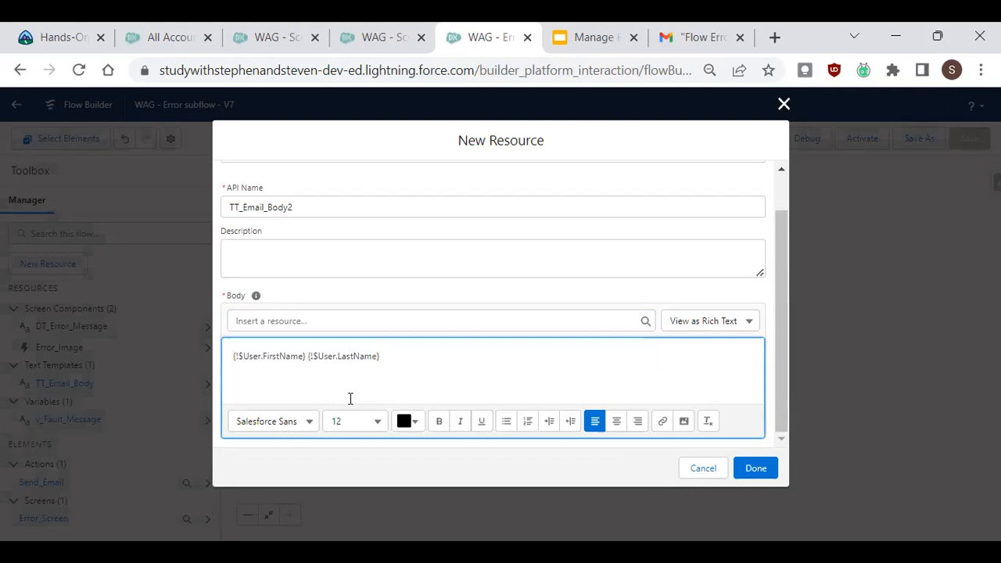
Prefix the body line with the label 'Running user:'.
key(Home)
text(Running user)
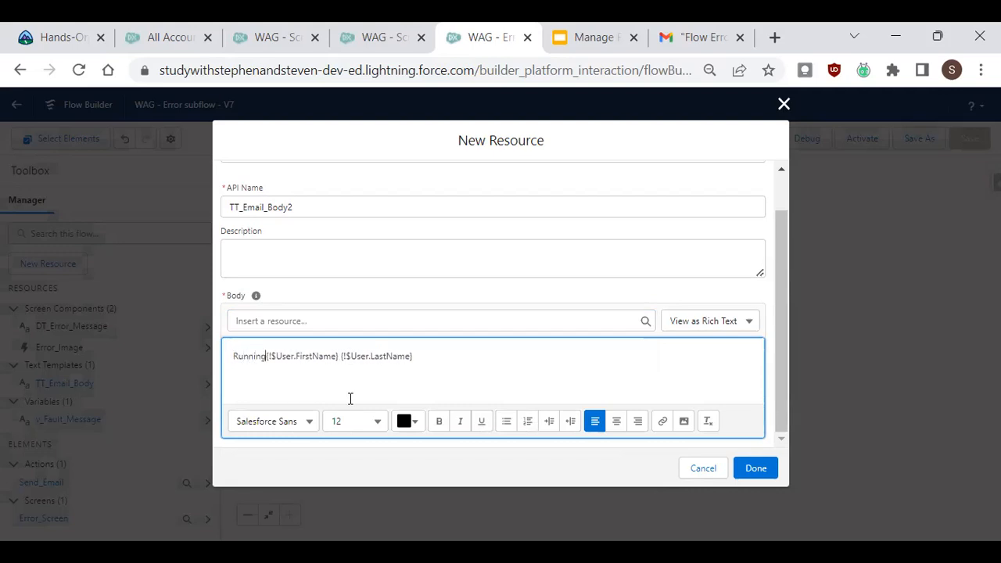
text(:)
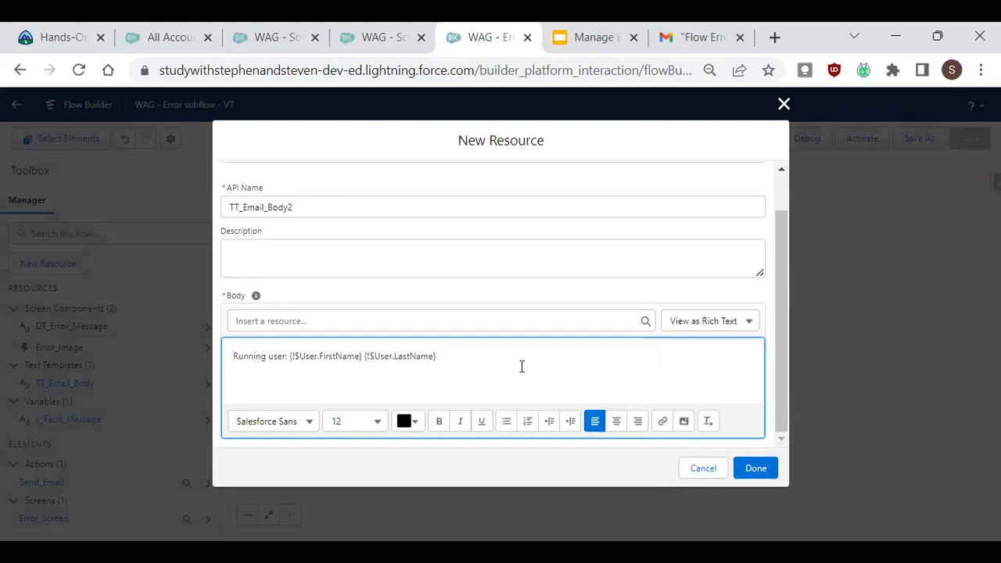
Try adding the {!$Flow.FaultMessage} merge field on a second line, then delete it.
click(457, 319)
text(flow)
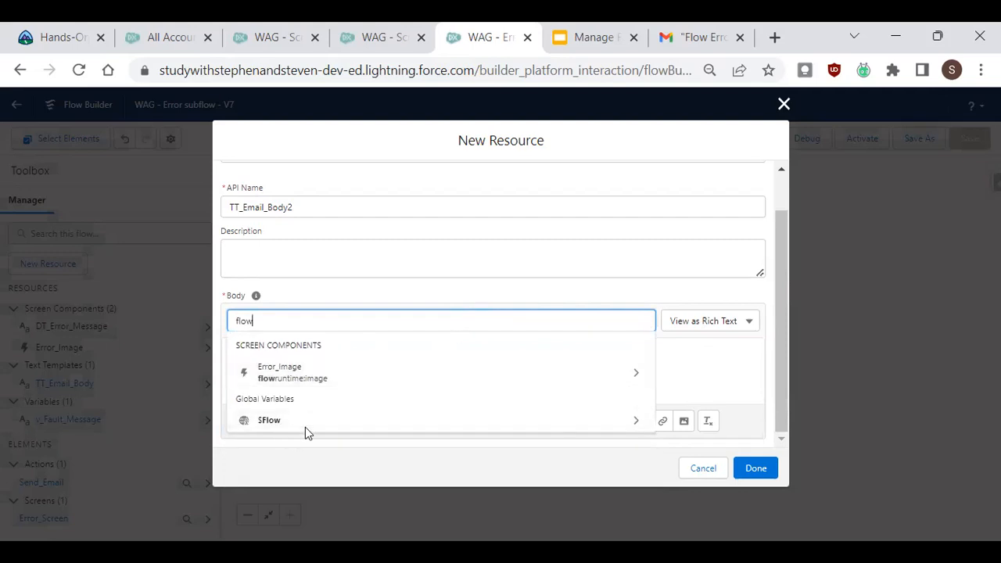
key(BackSpace)
key(BackSpace)
key(BackSpace)
key(BackSpace)
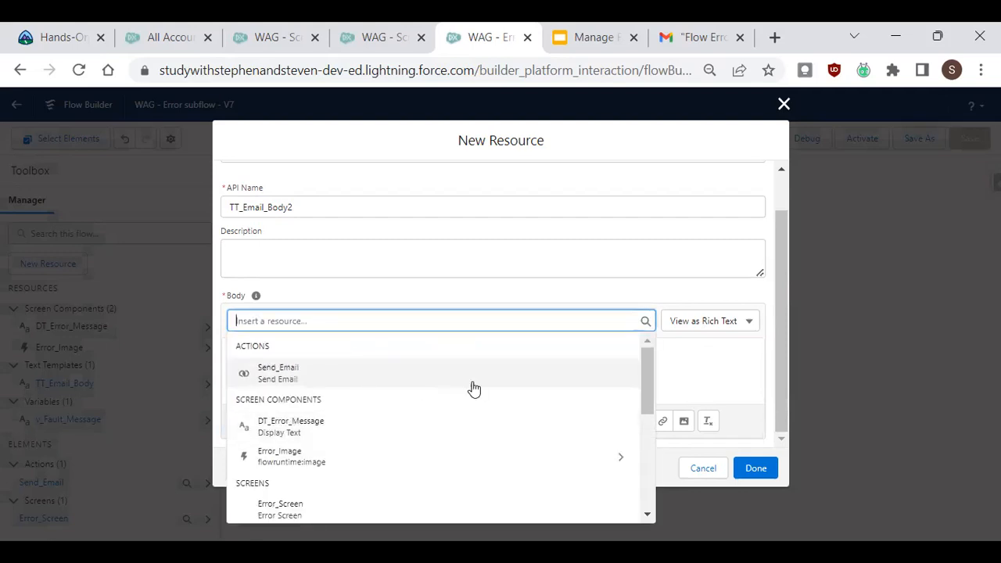
text({!$Flow.fa)
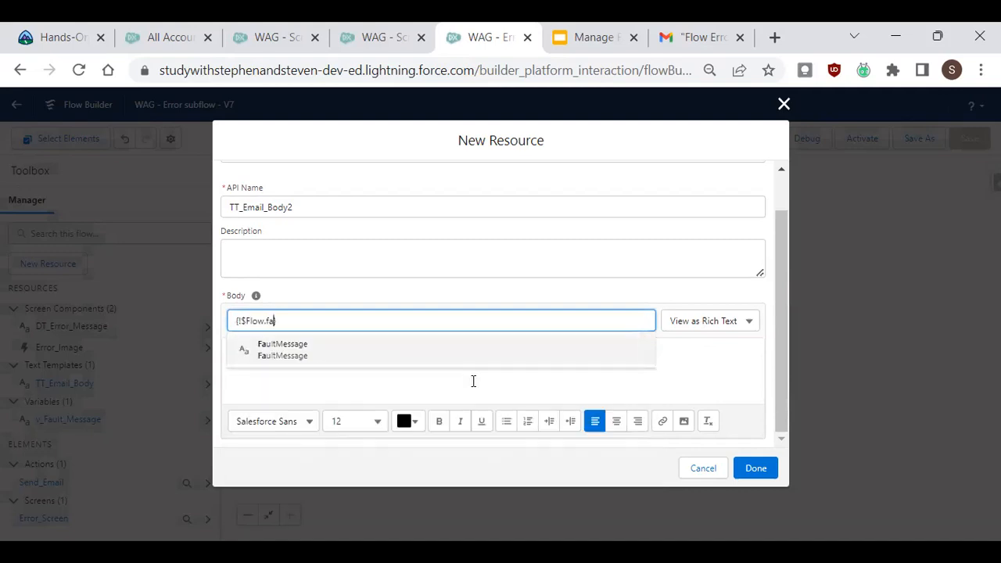
click(417, 352)
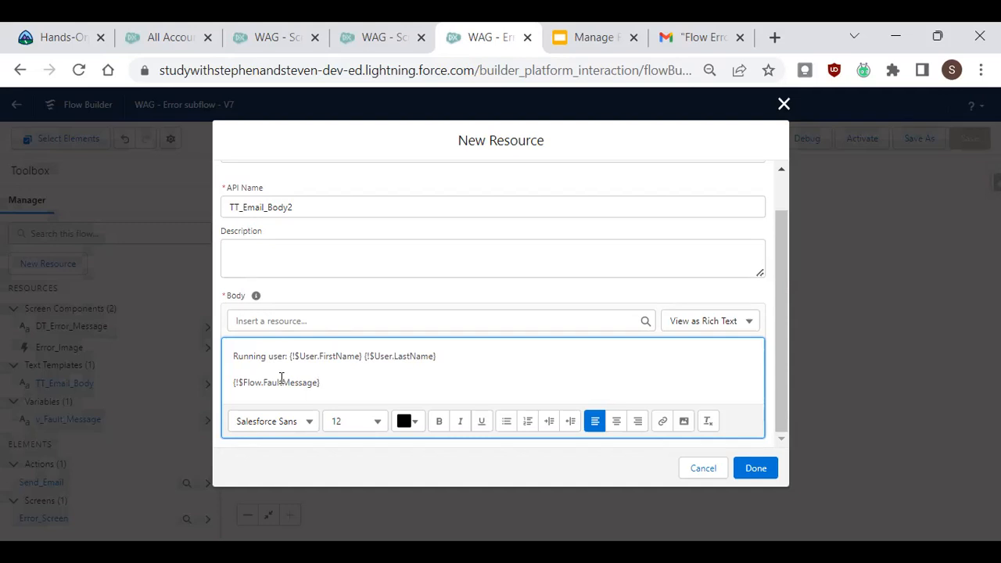
drag(360, 389, 230, 385)
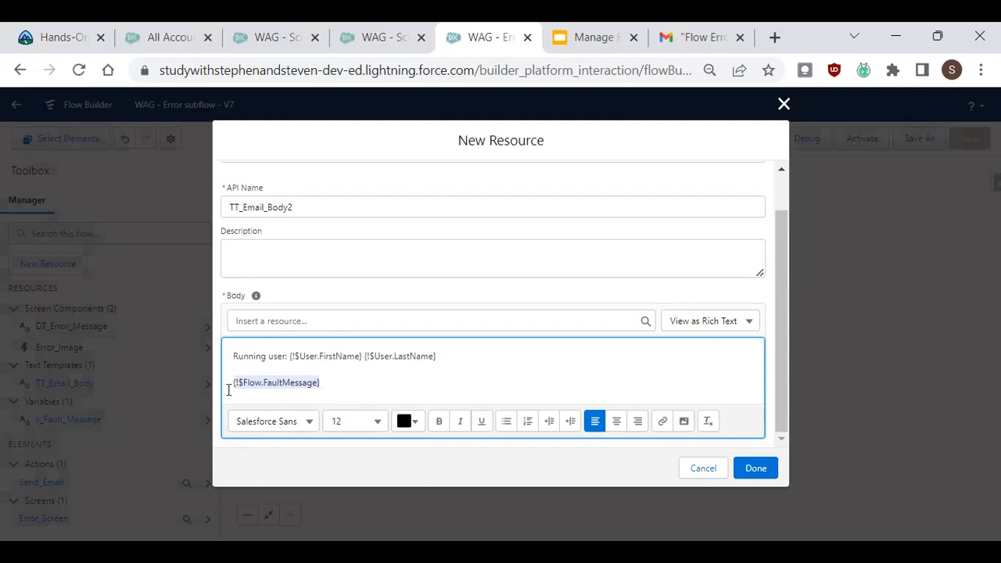
key(BackSpace)
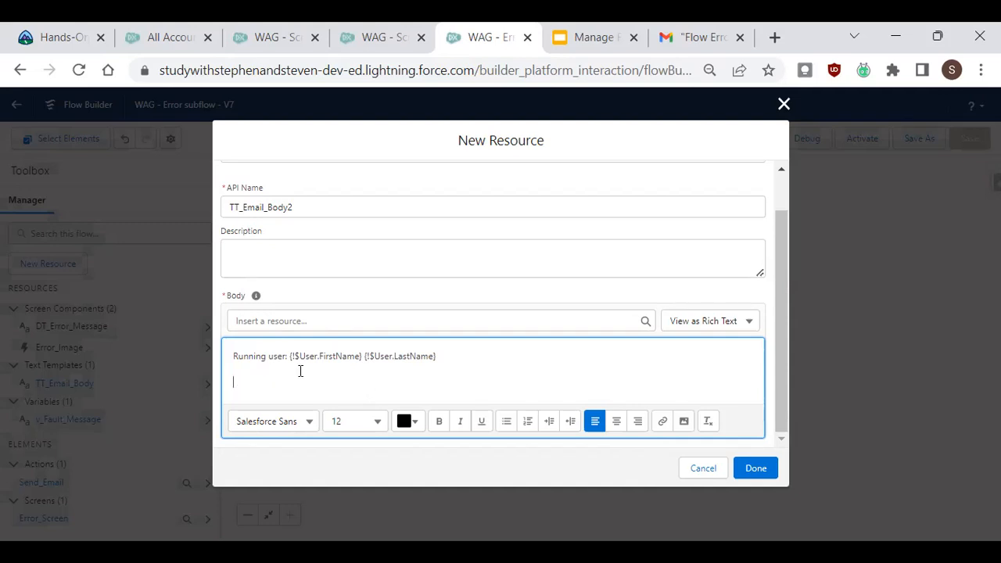
Save the TT_Email_Body2 text template and confirm the Send Email action using it as the Body.
click(755, 469)
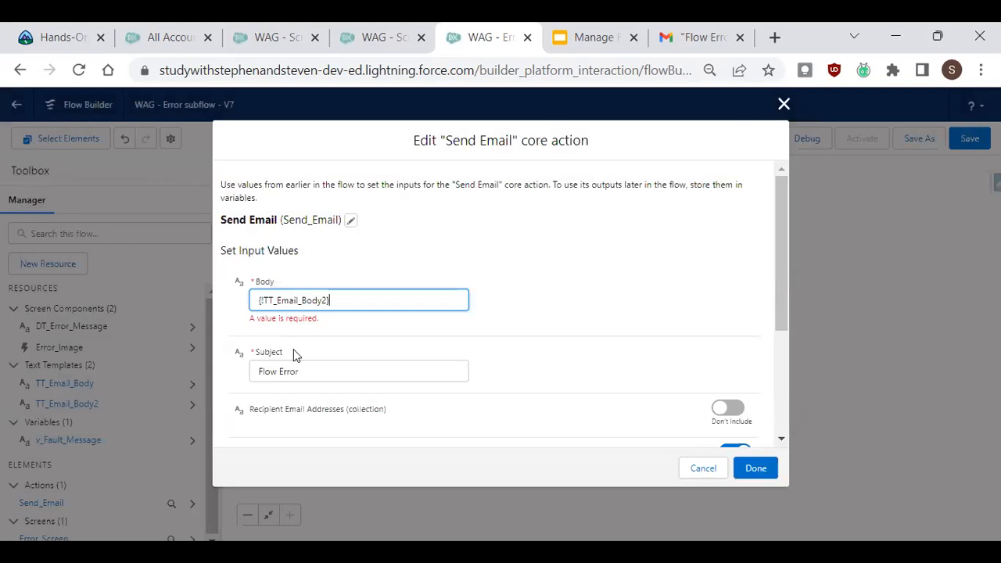
scroll(580, 316, down, 2)
click(773, 472)
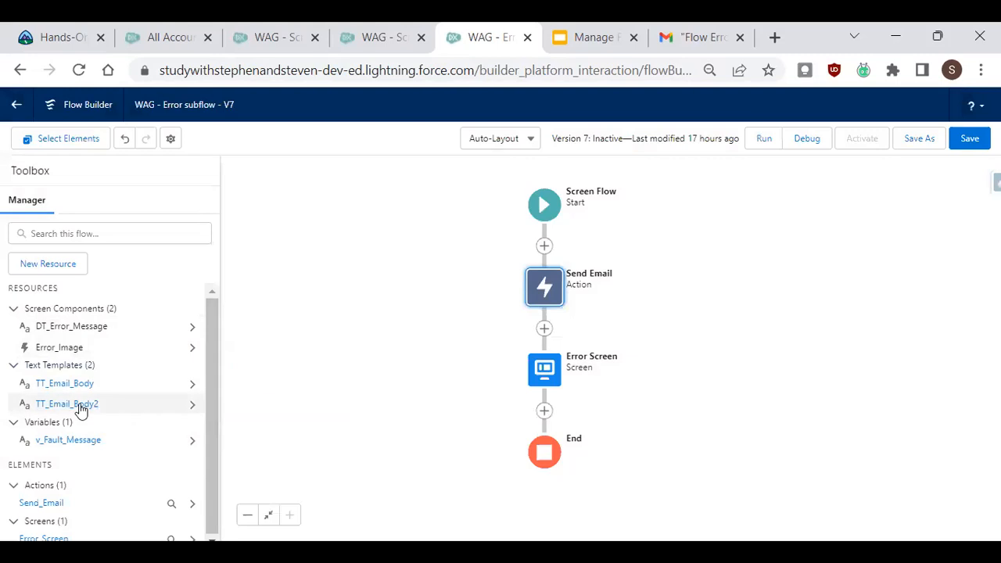
Create a Text variable named var_Fault_Message that is available for input.
click(70, 264)
click(305, 262)
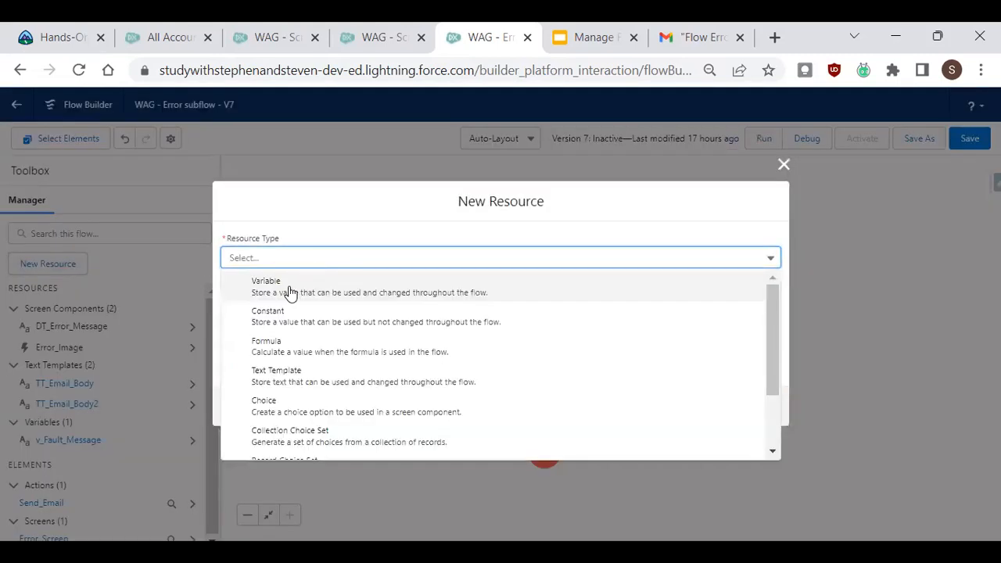
click(297, 292)
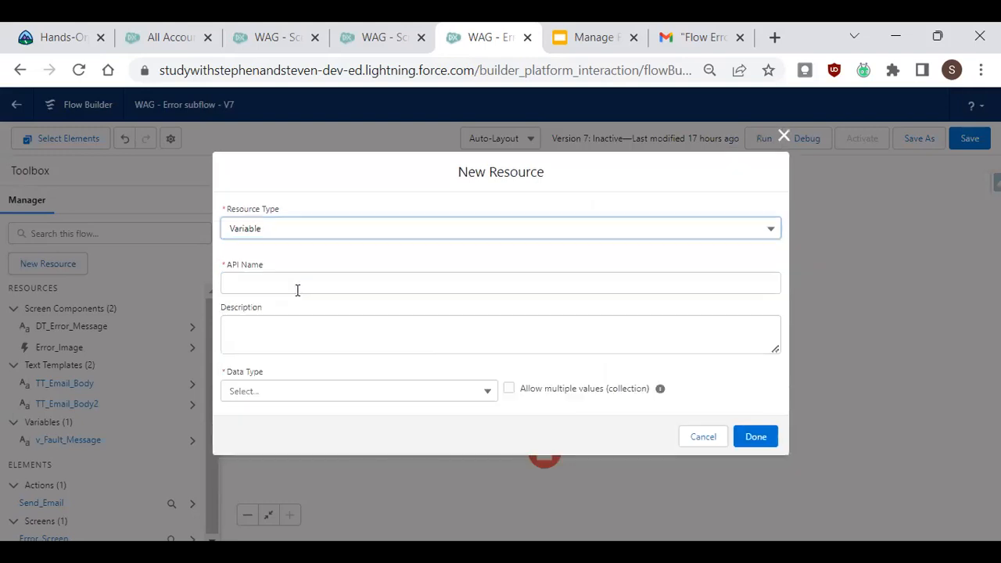
click(374, 284)
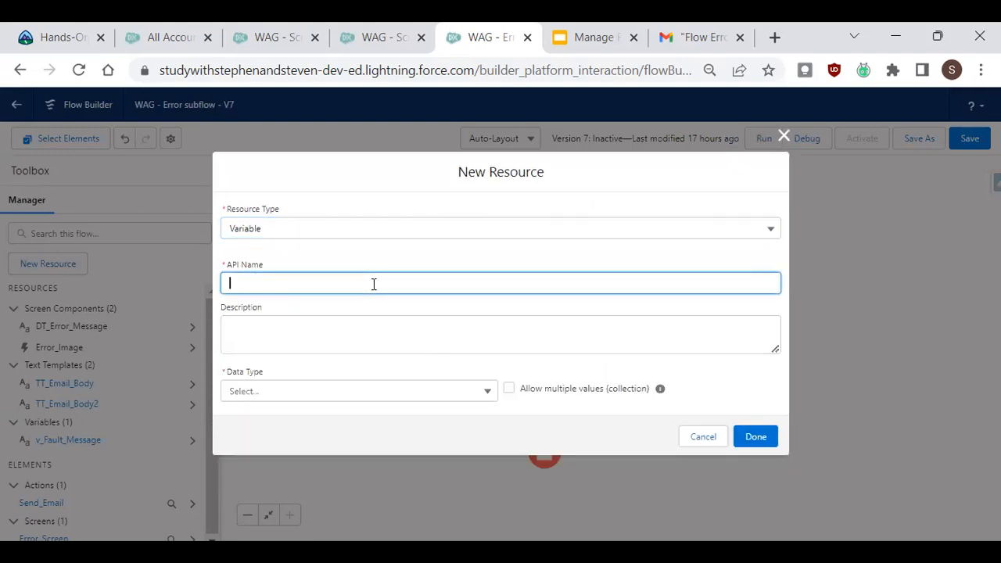
text(var_Fault_Message)
click(291, 395)
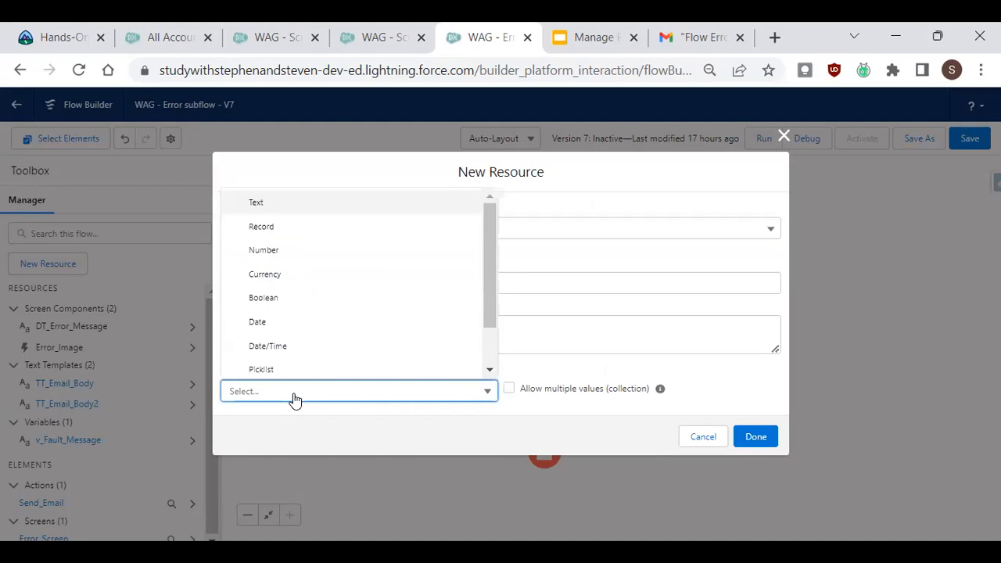
click(336, 208)
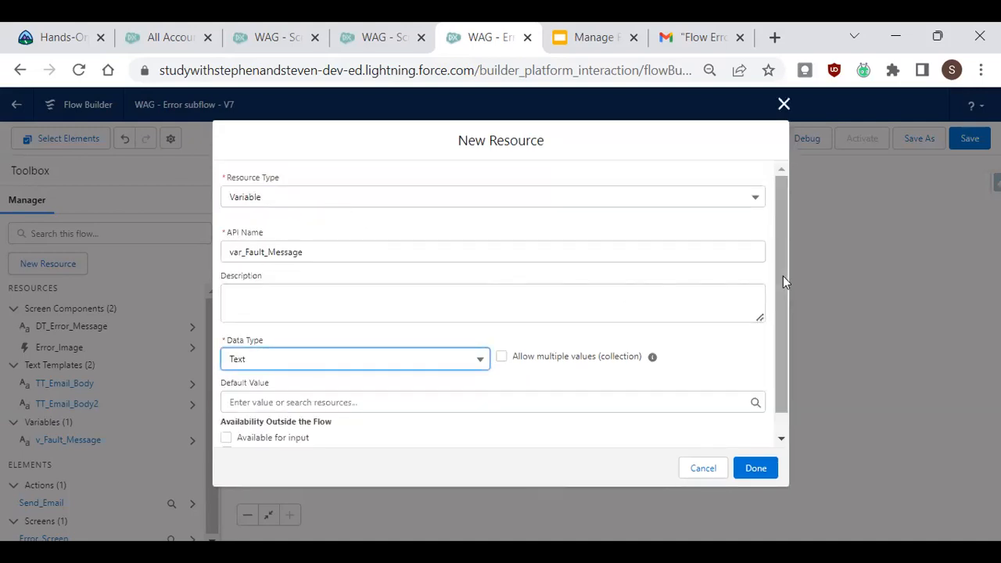
drag(782, 279, 781, 311)
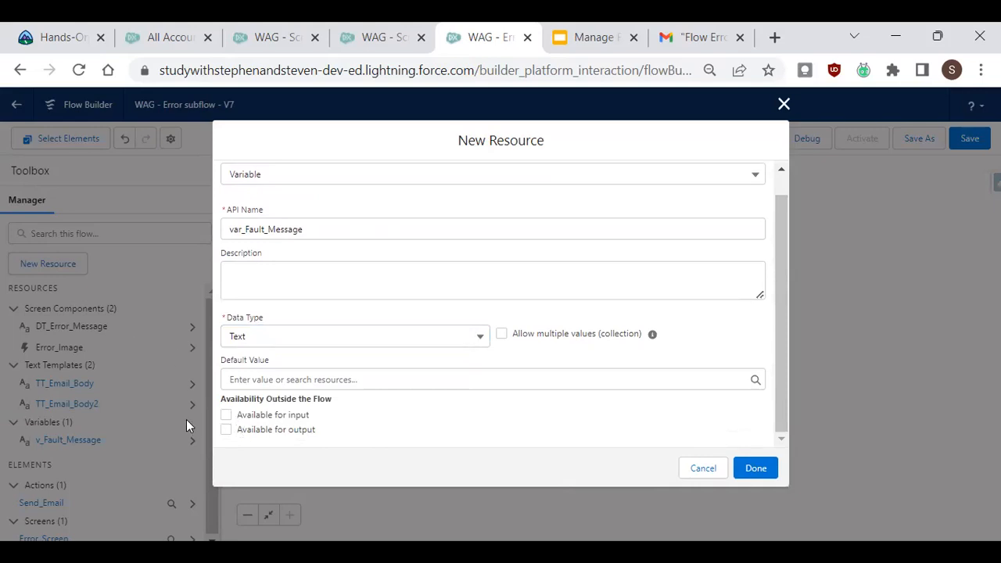
click(225, 421)
click(756, 468)
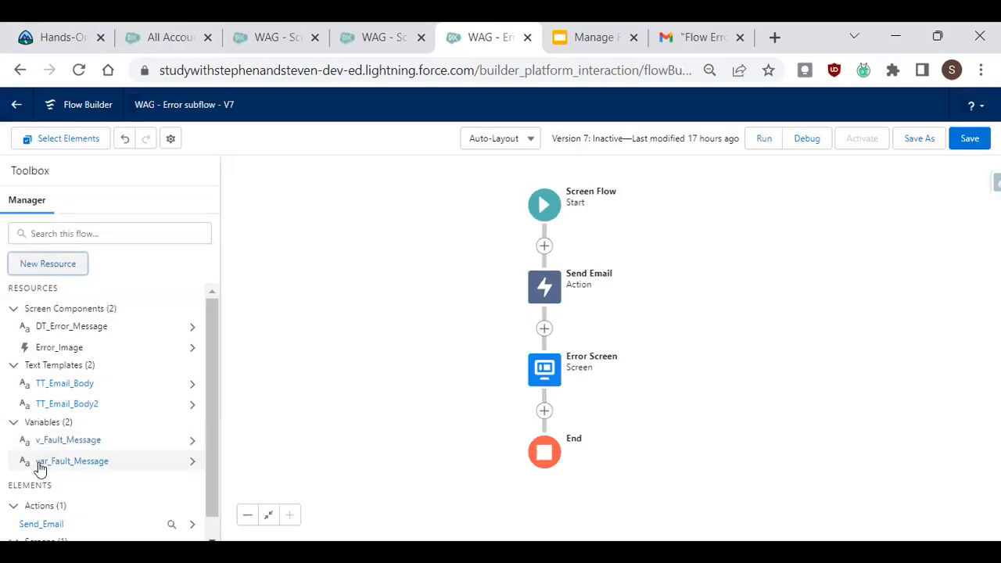
Add a second line 'Fault message:' followed by the {!v_Fault_Message} merge field to the TT_Email_Body2 text template.
click(60, 403)
click(491, 310)
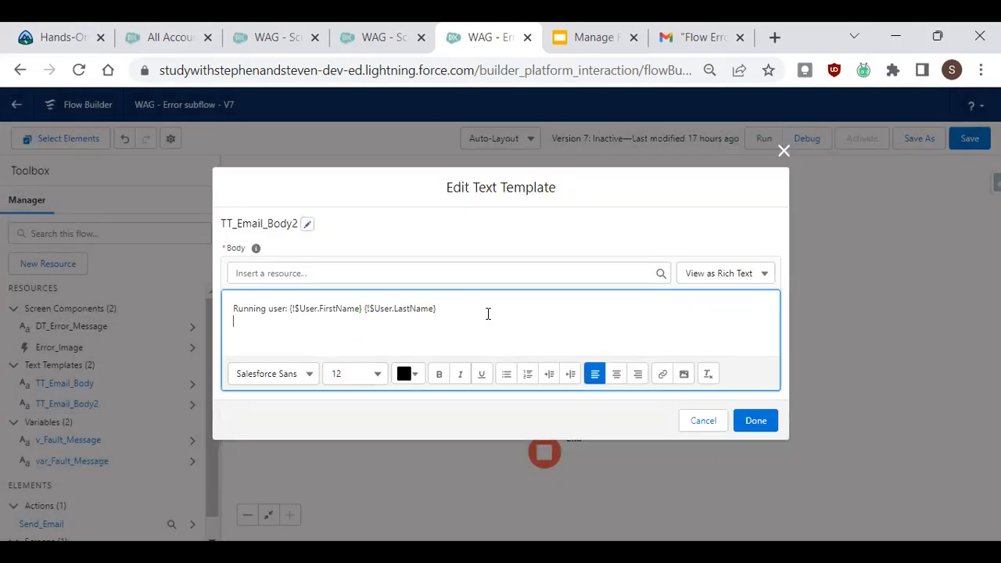
text(Fault message:)
click(397, 271)
text(var)
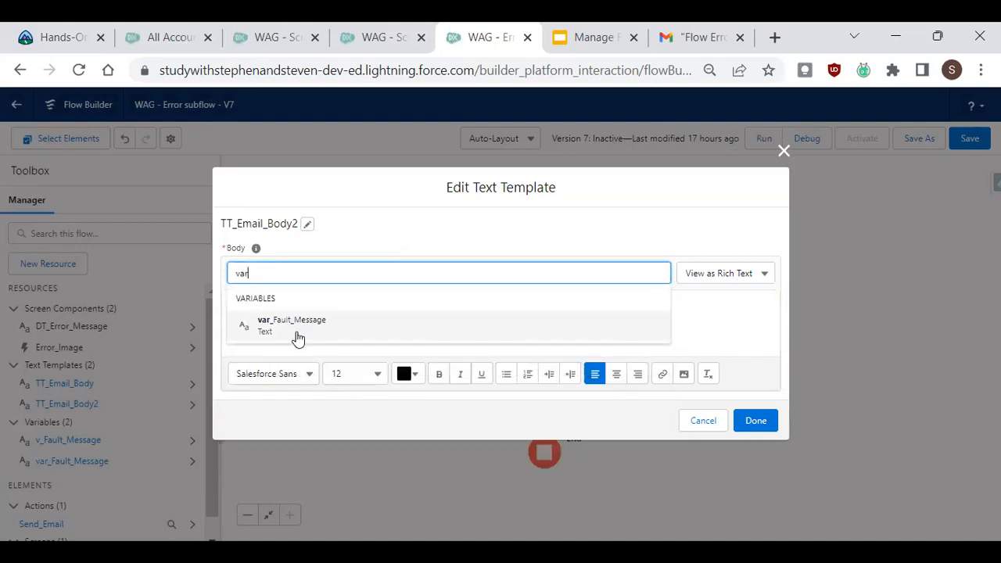
click(293, 324)
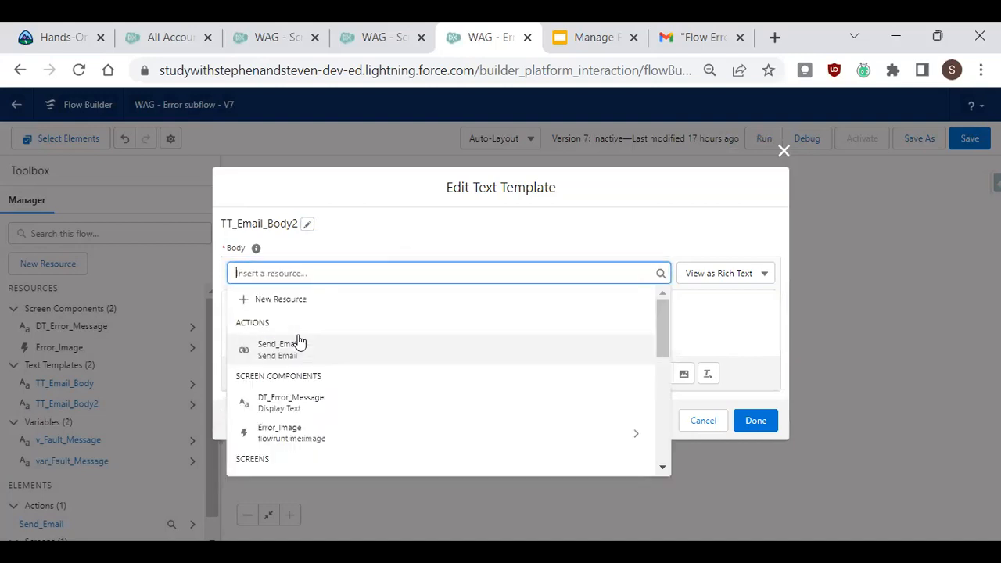
text(v)
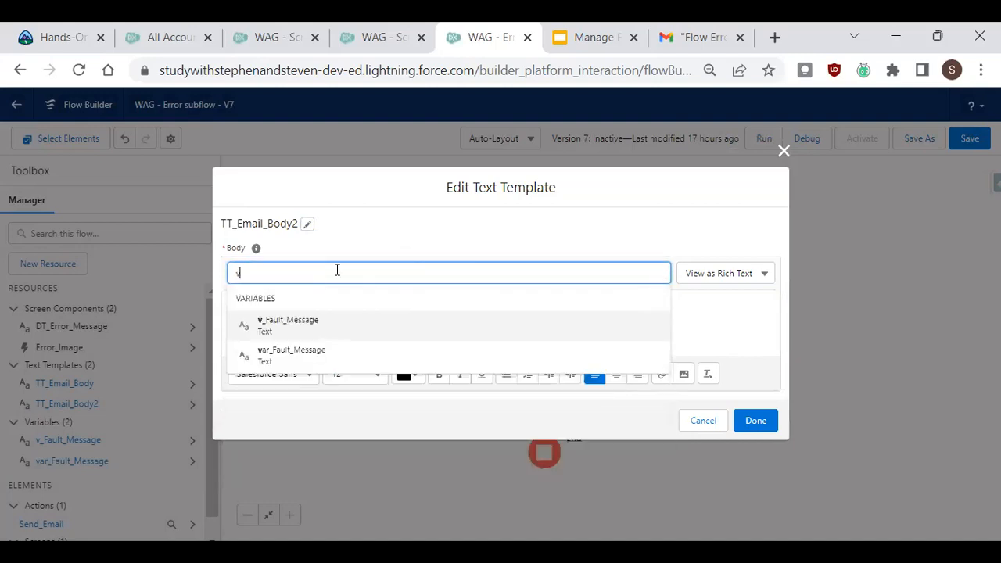
click(341, 327)
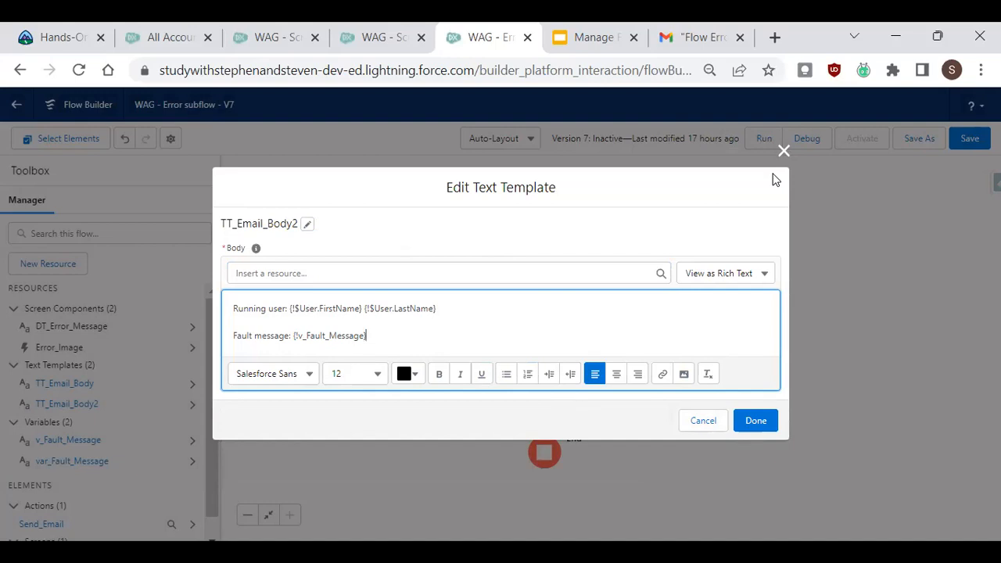
click(783, 151)
Try to reselect the Send Email action's Body as a text template resource.
click(551, 292)
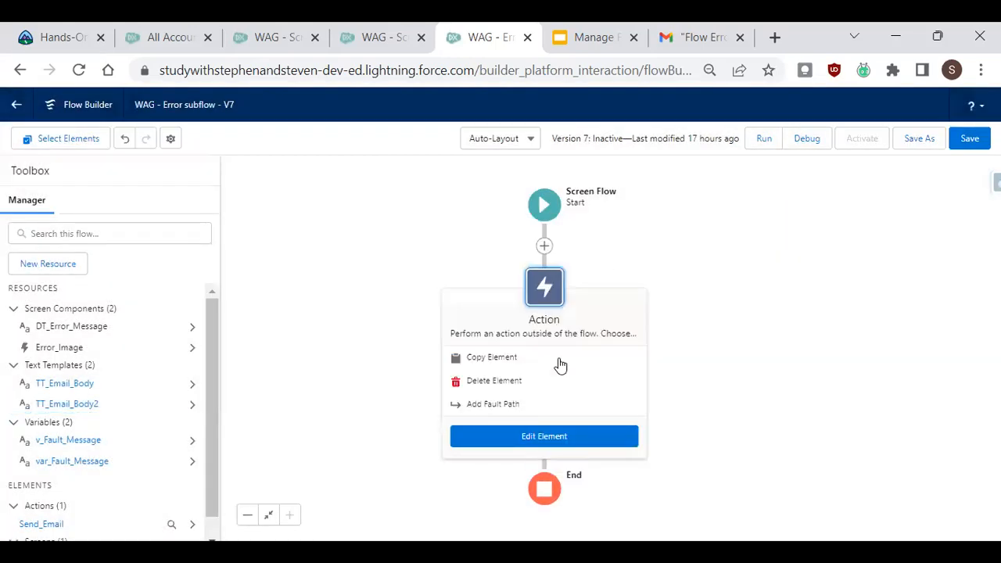
click(537, 435)
click(456, 293)
key(BackSpace)
key(BackSpace)
key(BackSpace)
key(BackSpace)
key(BackSpace)
key(BackSpace)
key(BackSpace)
key(BackSpace)
key(BackSpace)
key(BackSpace)
key(BackSpace)
key(BackSpace)
key(BackSpace)
key(BackSpace)
key(BackSpace)
key(BackSpace)
key(BackSpace)
text(tt)
click(327, 354)
Review the Send Email action's subject and recipient address fields, then close the action without saving.
drag(781, 234, 777, 260)
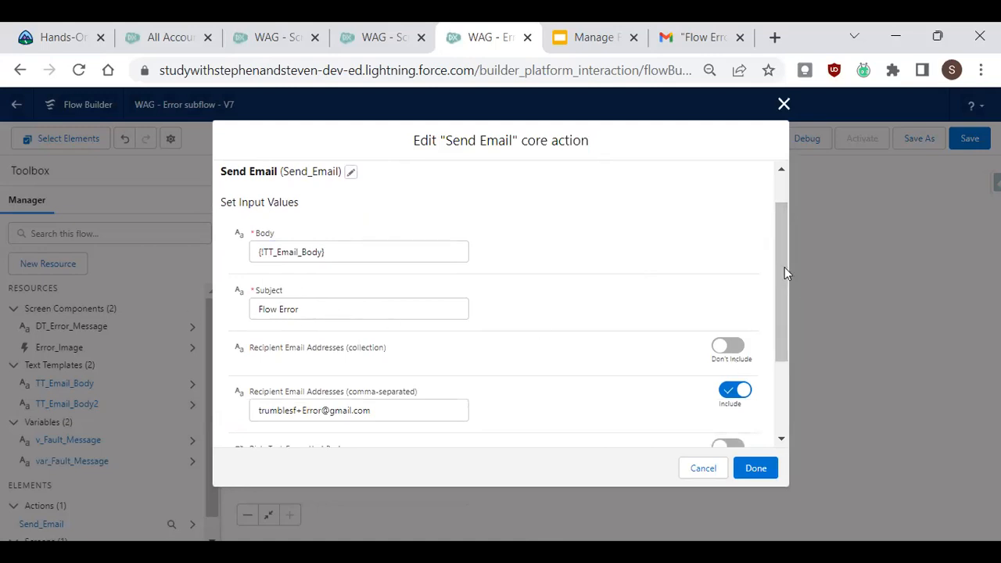
drag(780, 232, 791, 302)
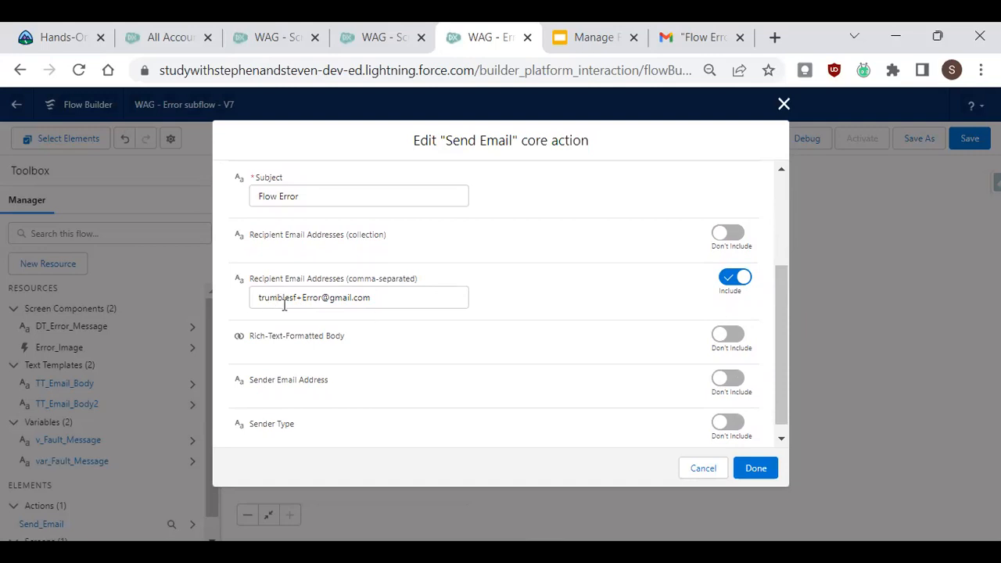
drag(297, 298, 323, 301)
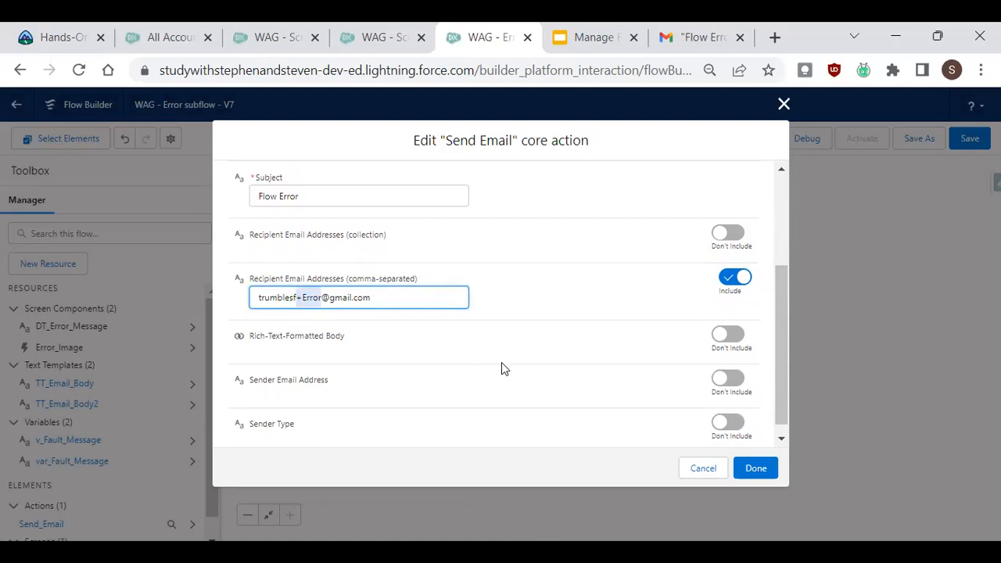
key(Left)
drag(430, 280, 345, 279)
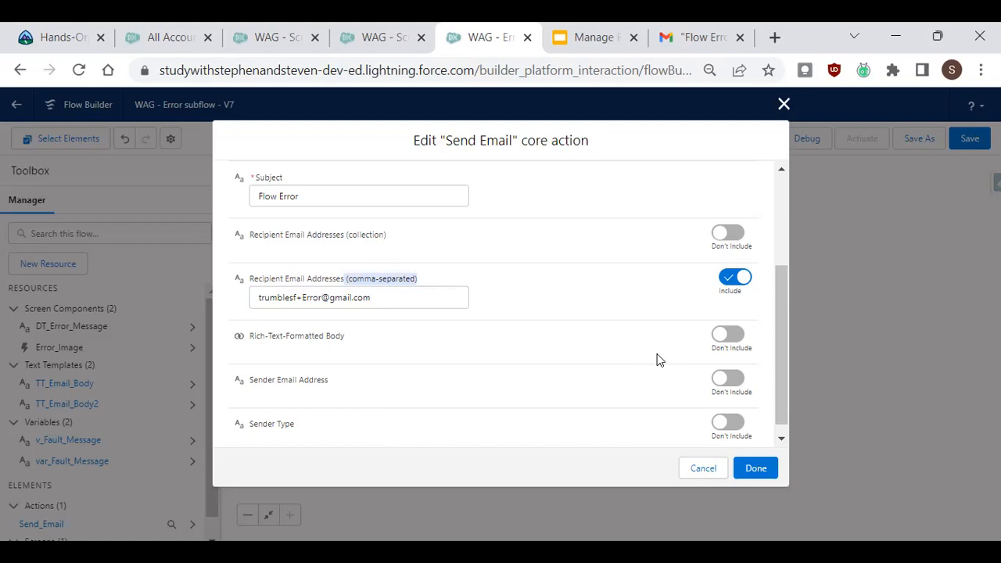
click(784, 105)
click(543, 248)
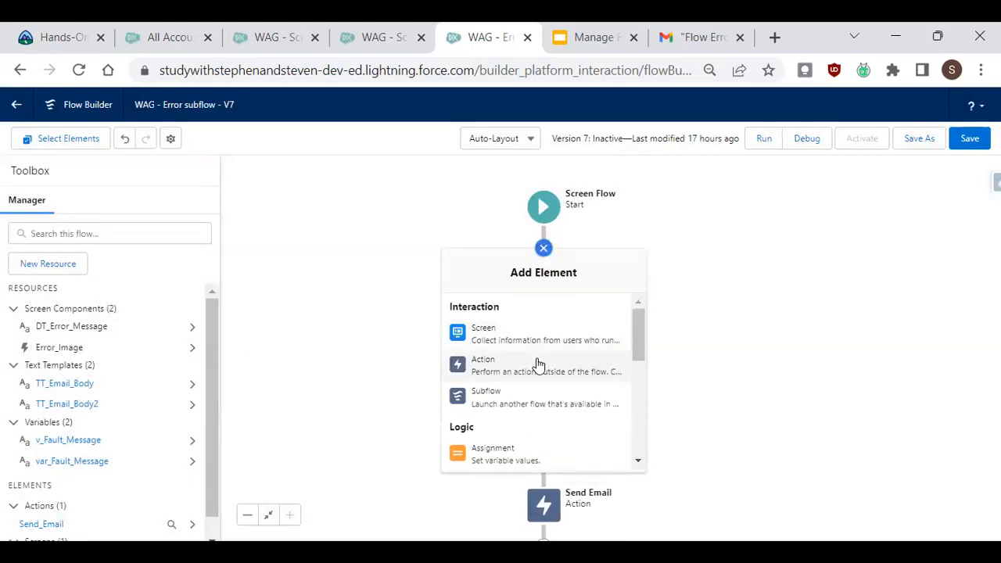
click(538, 363)
click(527, 195)
text(email)
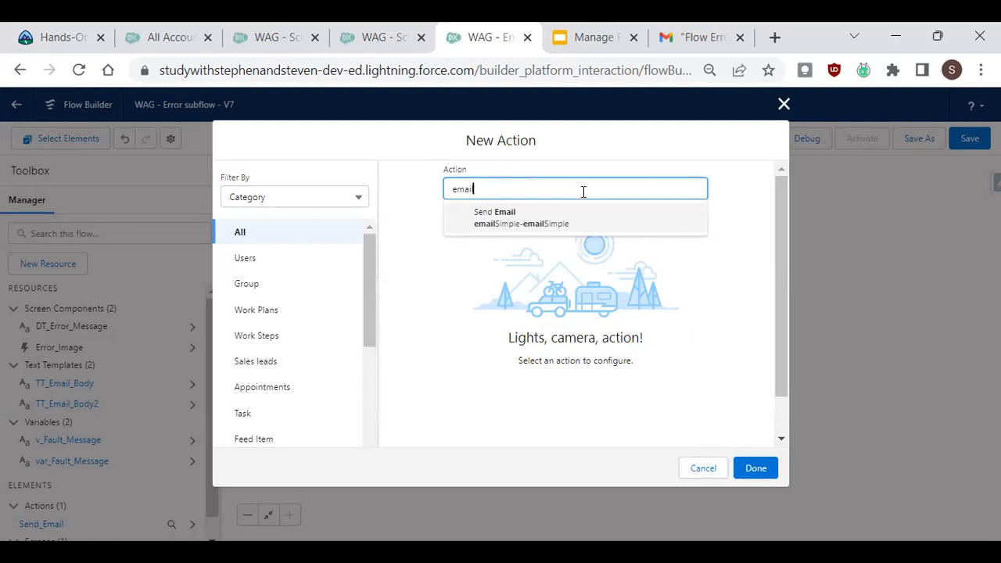
key(BackSpace)
key(BackSpace)
key(BackSpace)
key(BackSpace)
key(BackSpace)
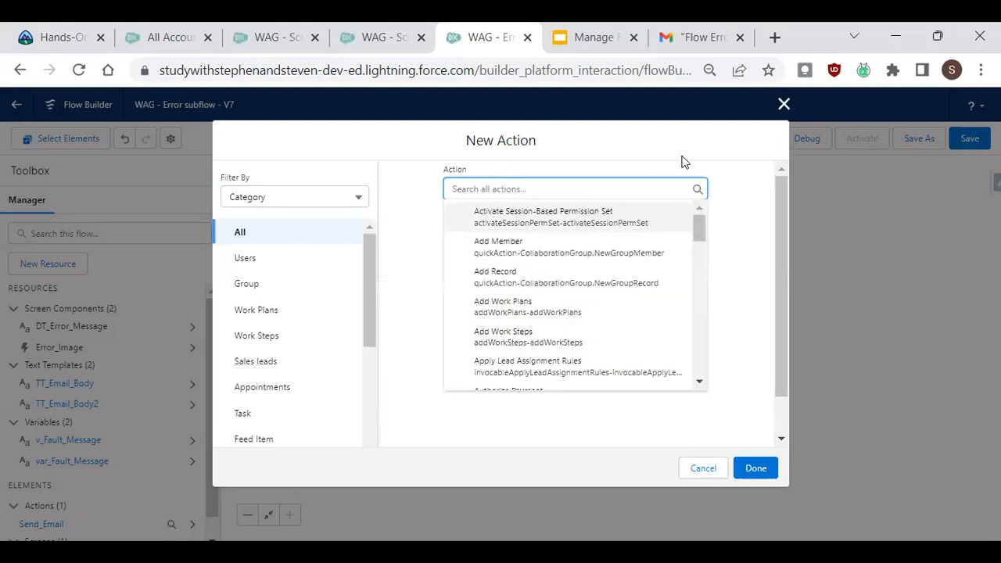
click(782, 105)
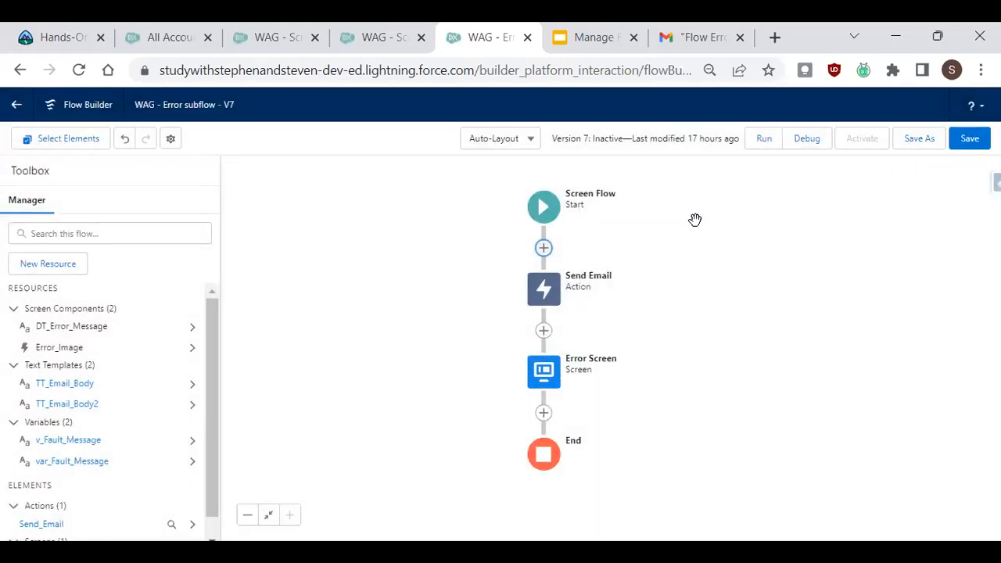
Open the Send Email action to check which text template is set as its Body.
click(557, 300)
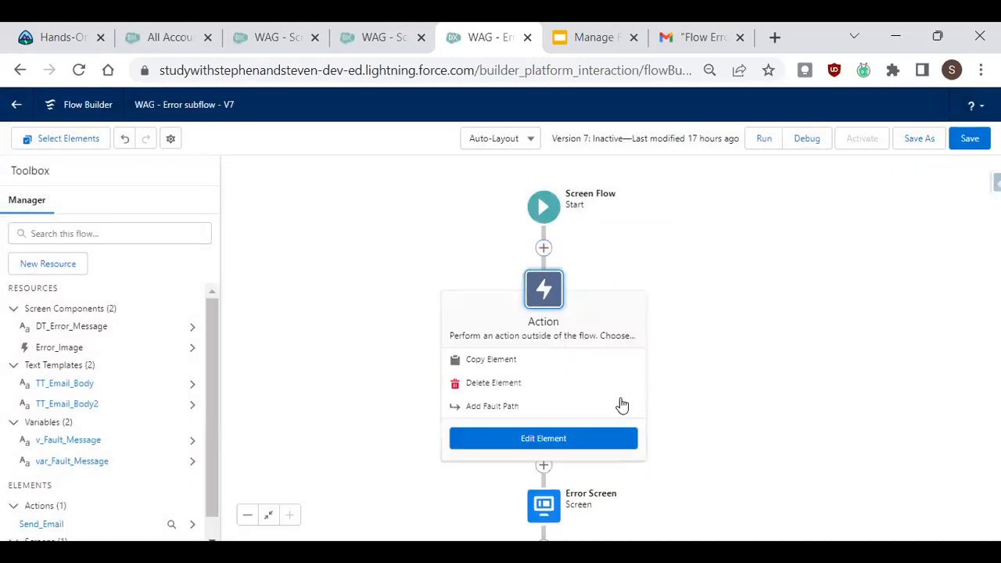
click(596, 442)
drag(782, 234, 813, 285)
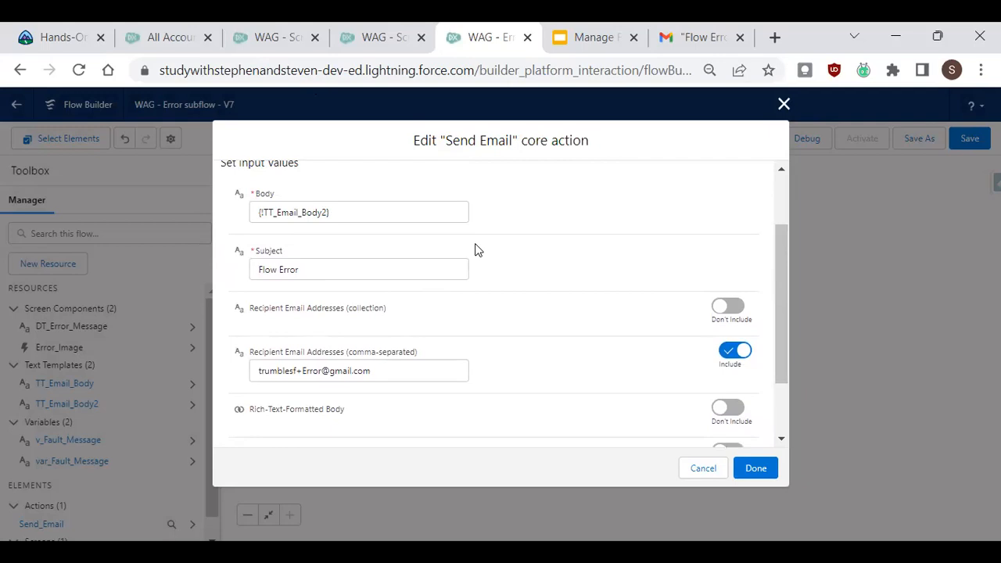
click(783, 104)
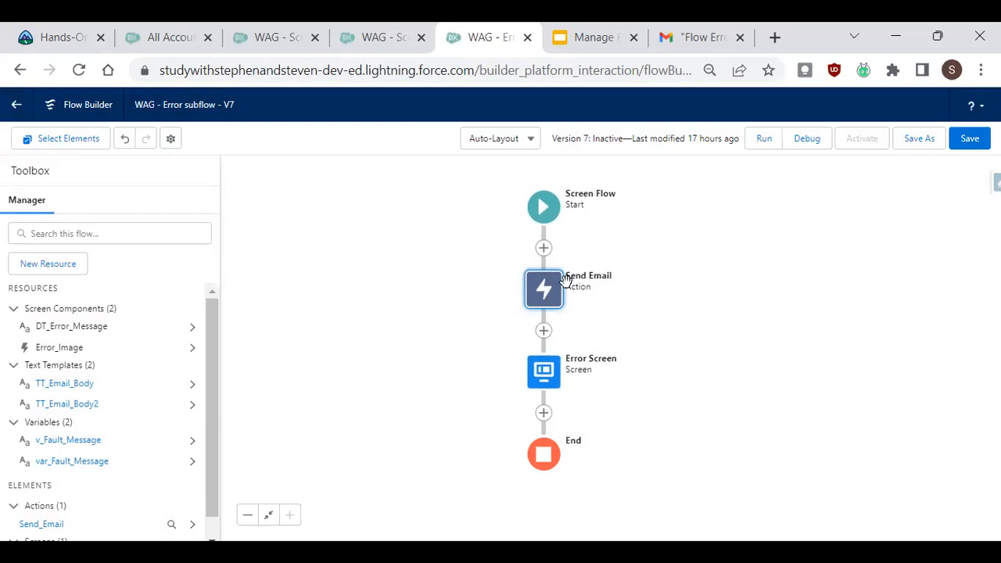
Open the Error Screen and inspect its Display Image component's settings.
click(543, 370)
click(536, 499)
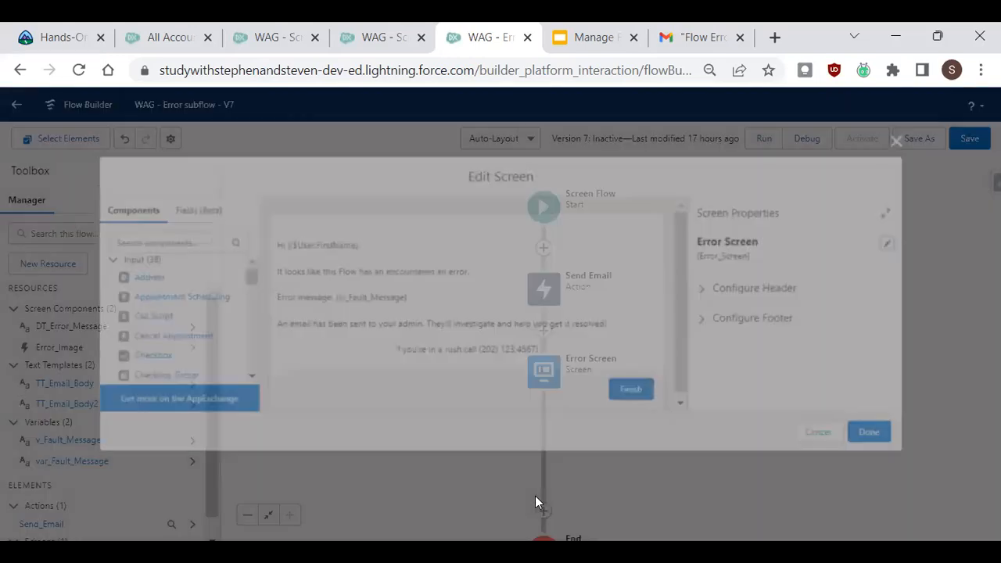
drag(691, 246, 685, 294)
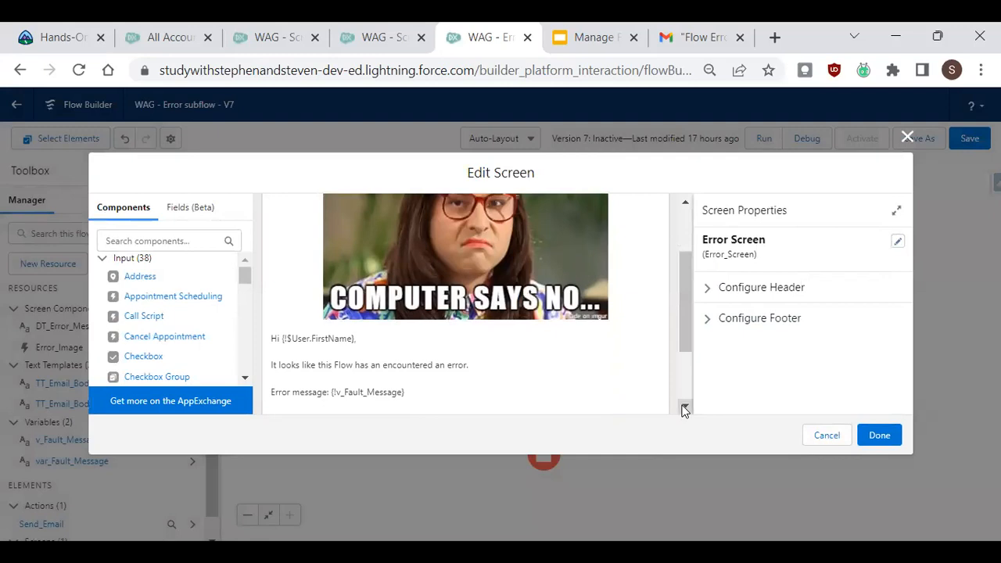
key(ctrl+minus)
key(ctrl+minus)
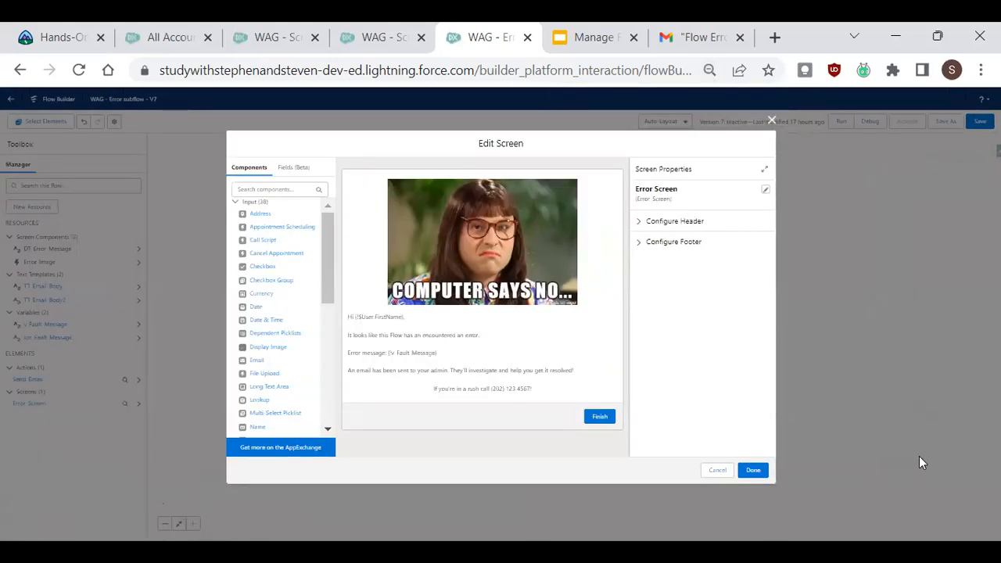
click(550, 218)
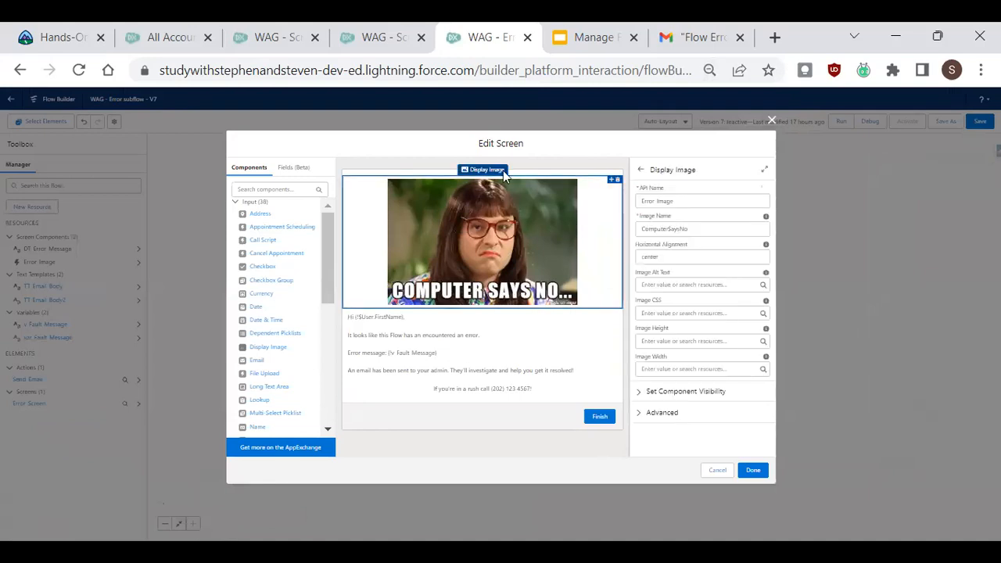
key(ctrl+plus)
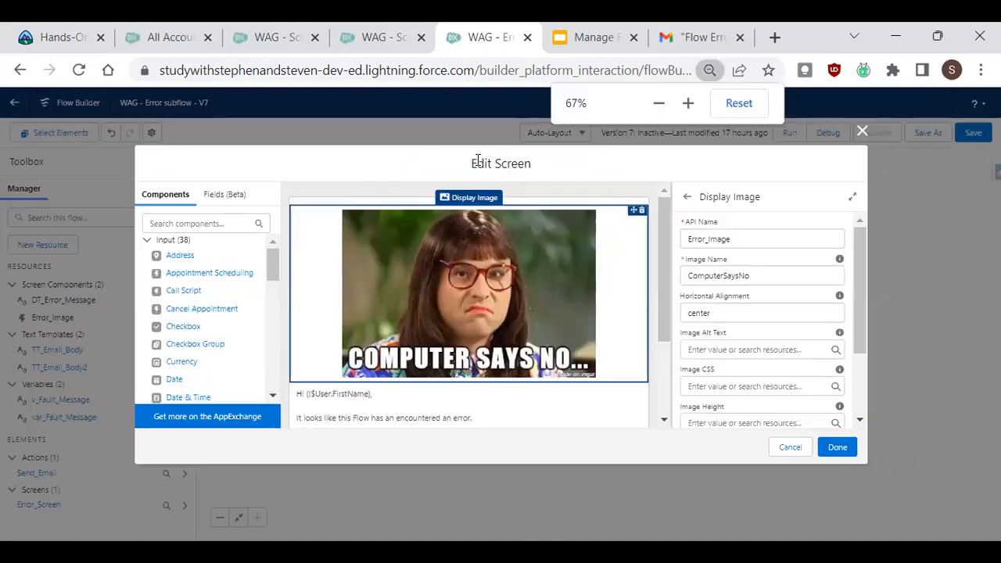
key(ctrl+plus)
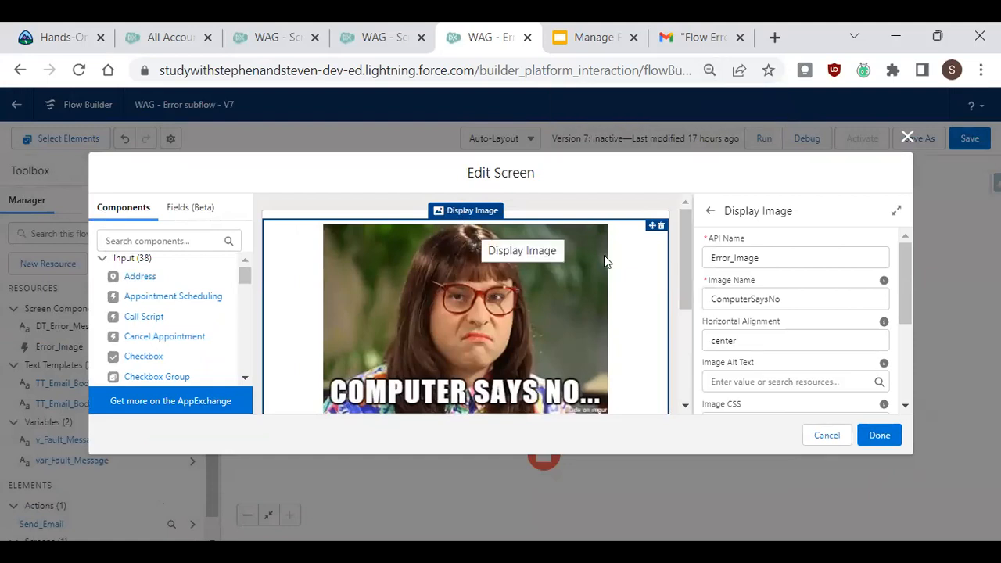
drag(683, 274, 683, 283)
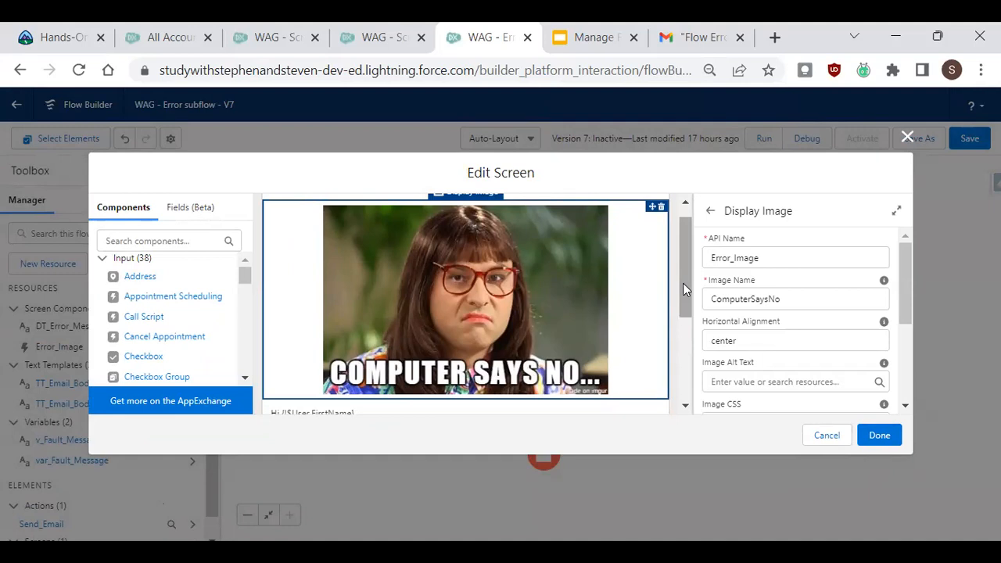
drag(683, 290, 677, 283)
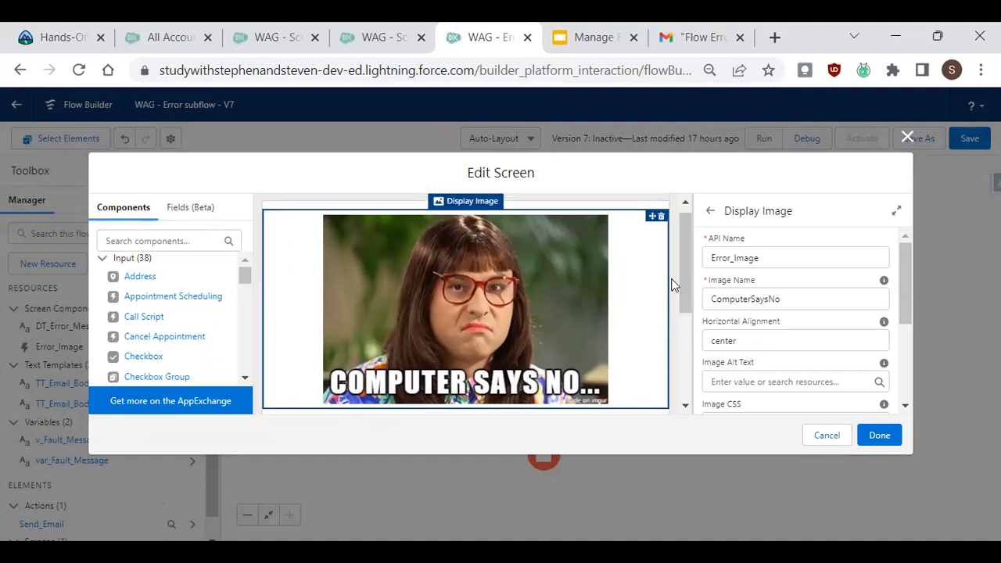
Open Setup from the All Accounts tab and go to Static Resources through Quick Find.
click(78, 37)
click(179, 37)
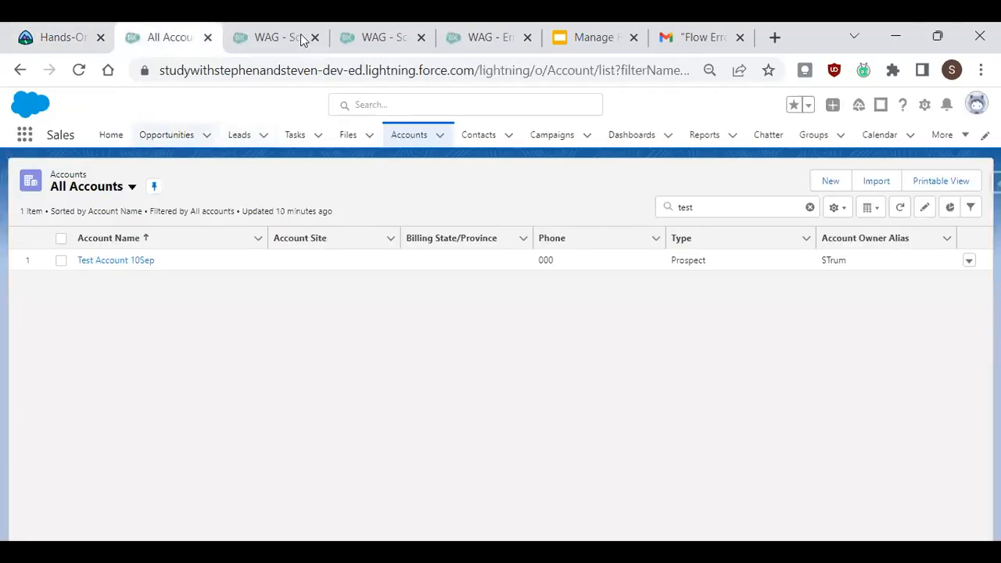
click(923, 105)
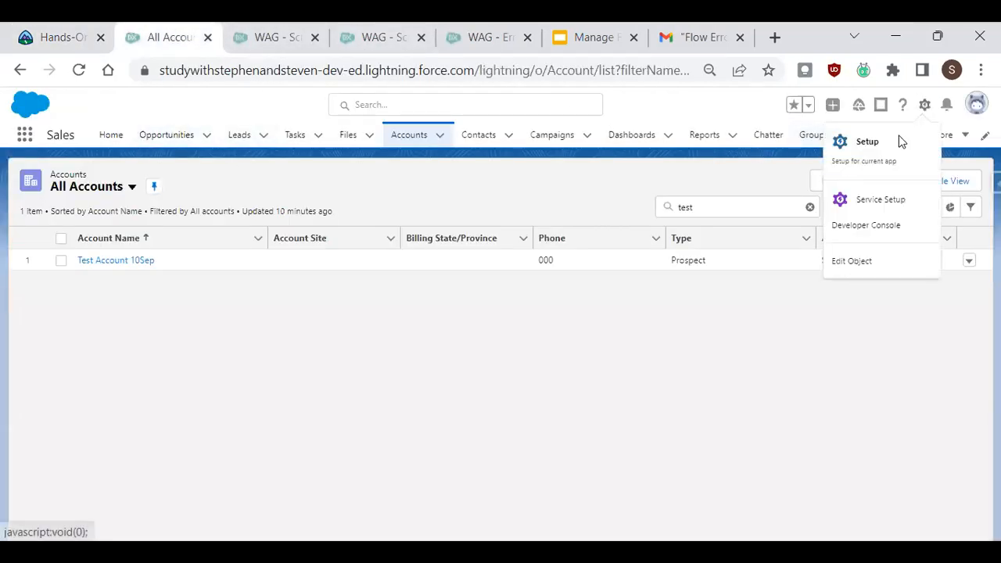
click(903, 141)
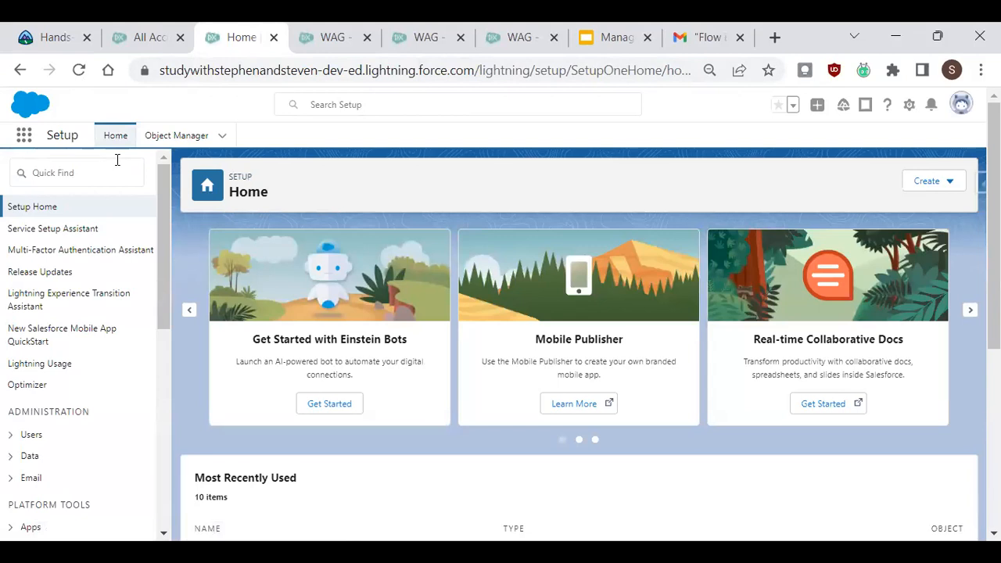
click(62, 178)
text(st)
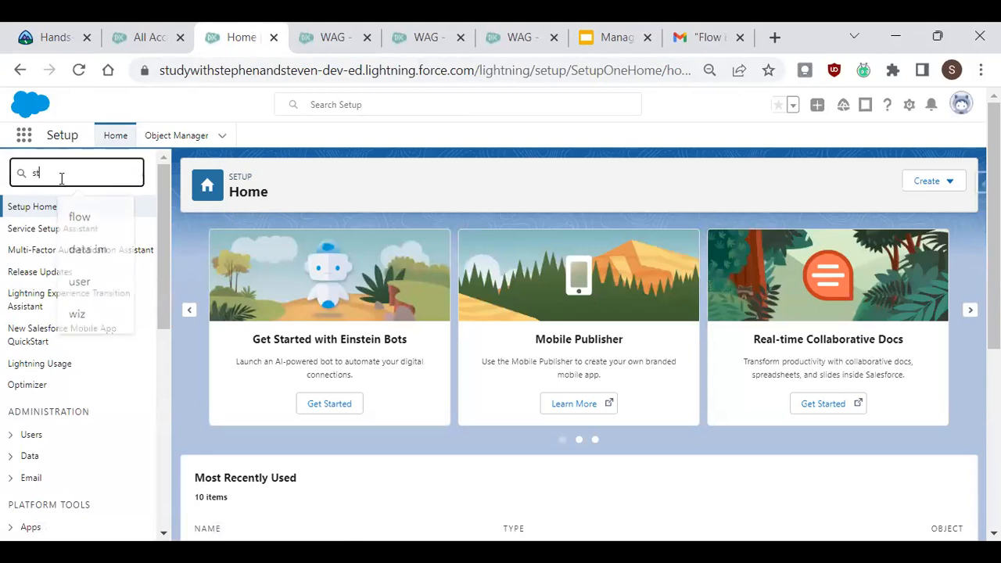
text(at)
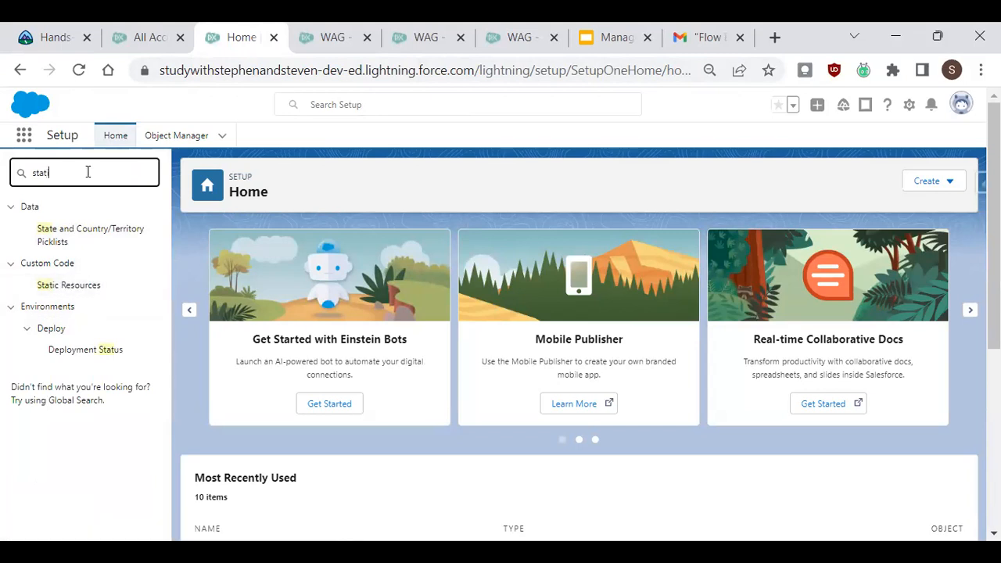
text(i)
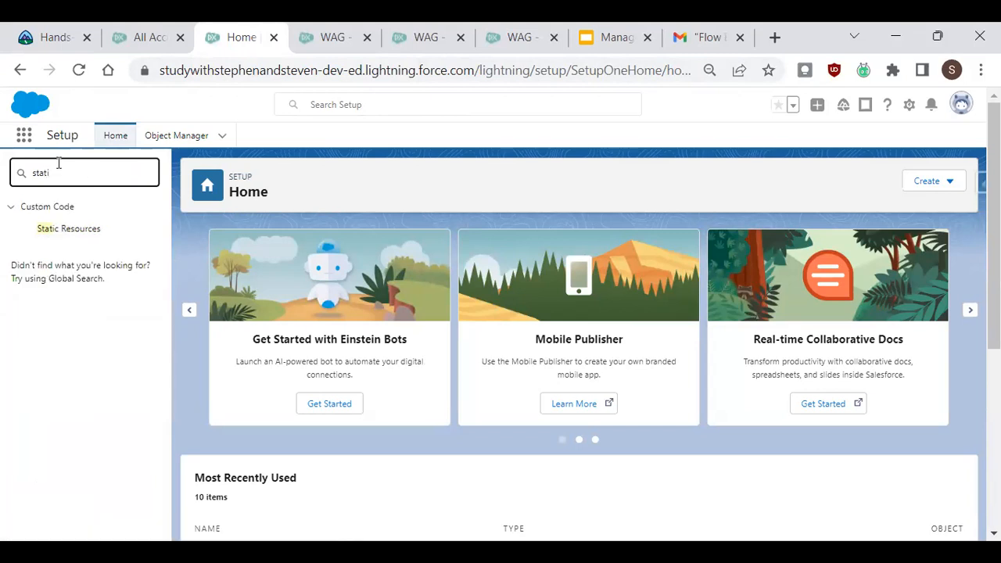
click(87, 230)
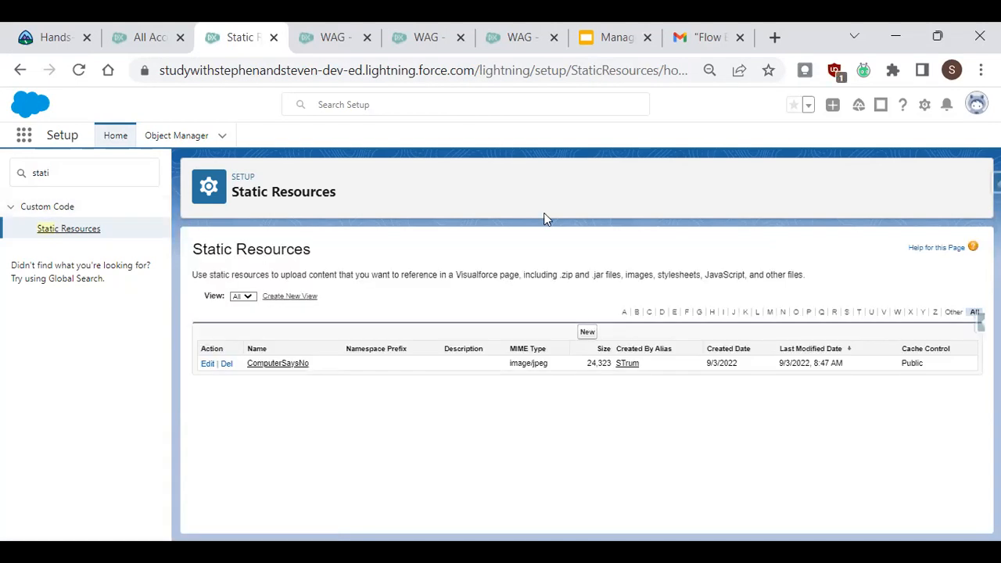
click(587, 334)
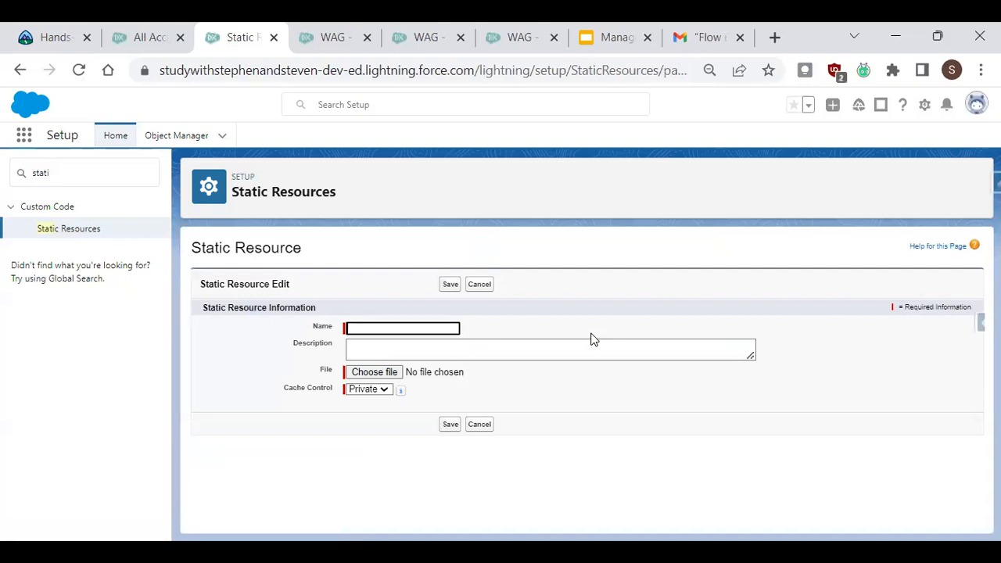
click(393, 326)
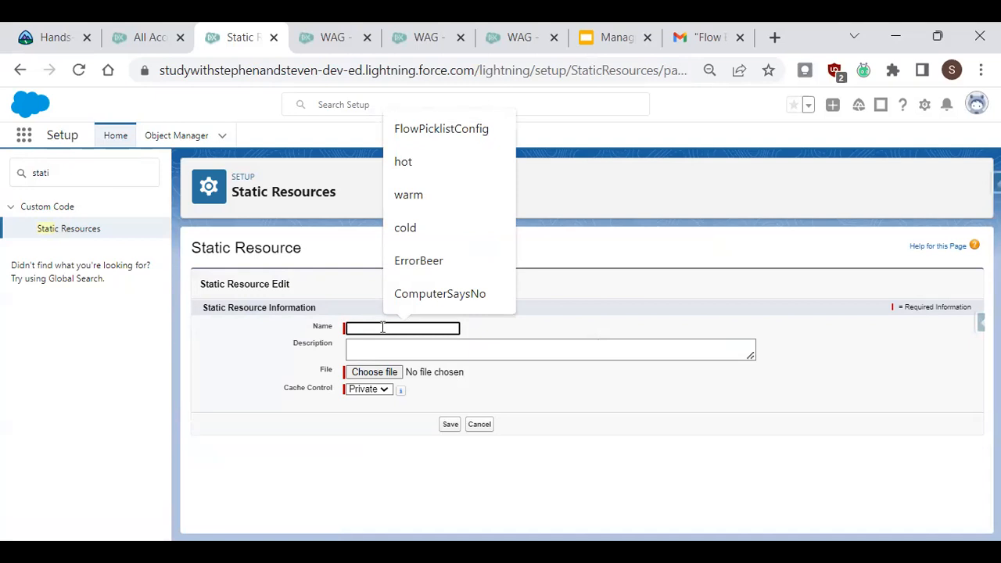
click(557, 323)
click(400, 353)
drag(751, 356, 753, 389)
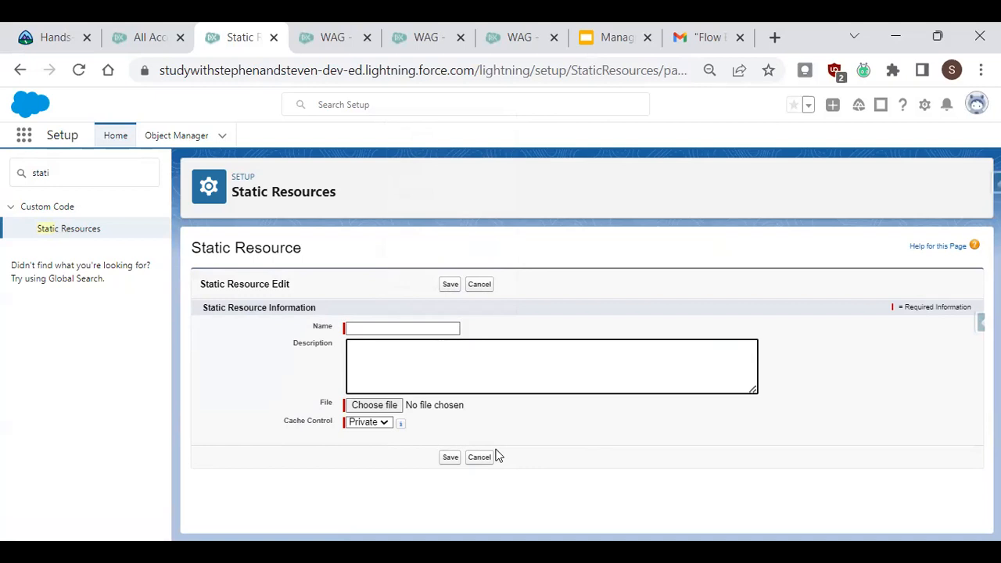
click(375, 423)
click(363, 443)
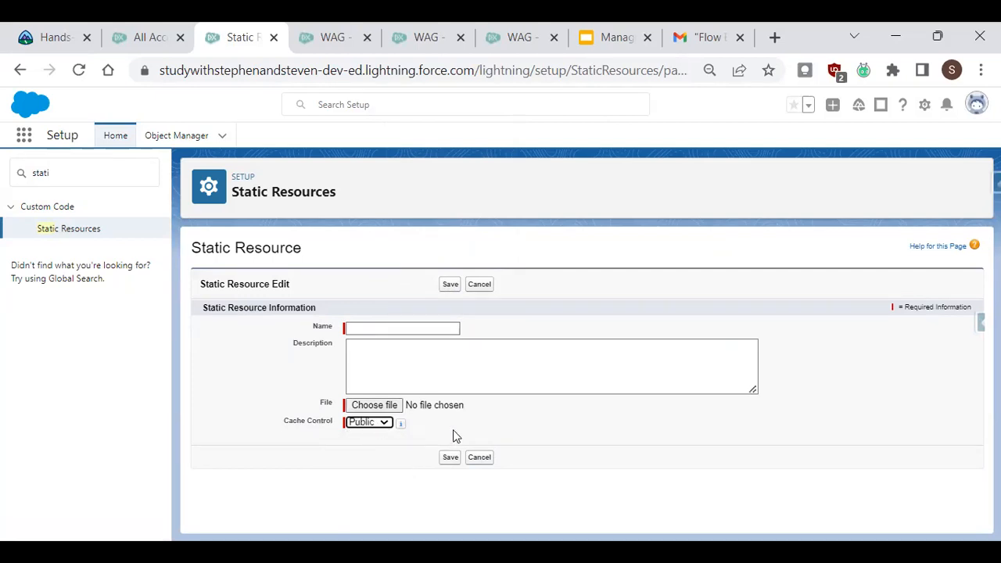
click(480, 458)
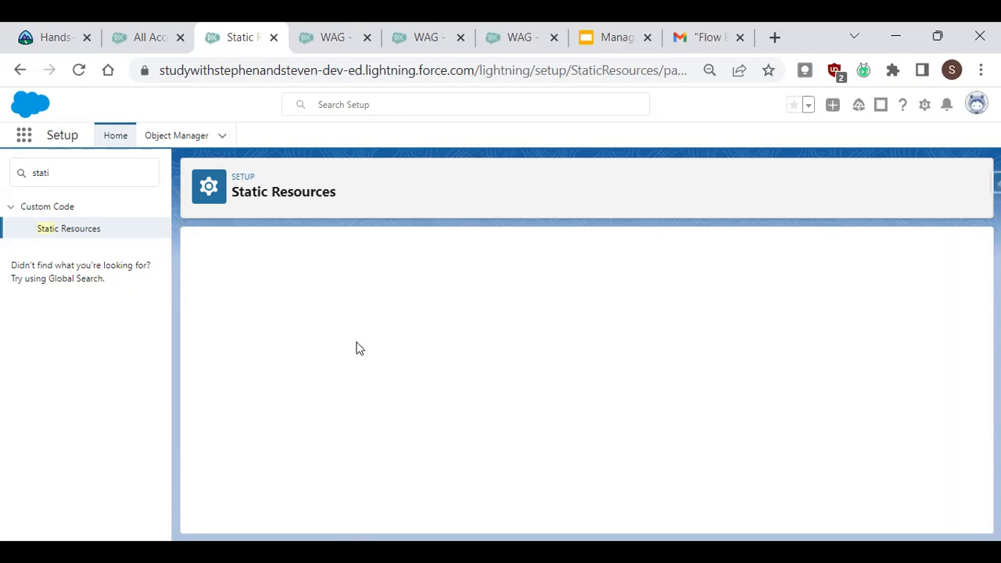
Open the ComputerSaysNo static resource and examine its name, MIME type and cache control details.
click(292, 364)
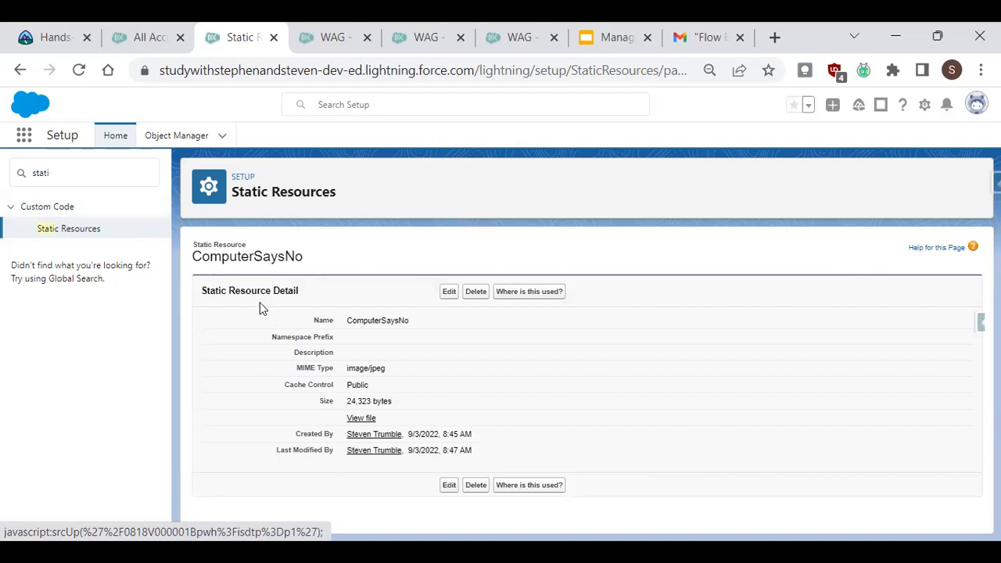
drag(346, 368, 430, 370)
double_click(376, 366)
drag(370, 385, 288, 388)
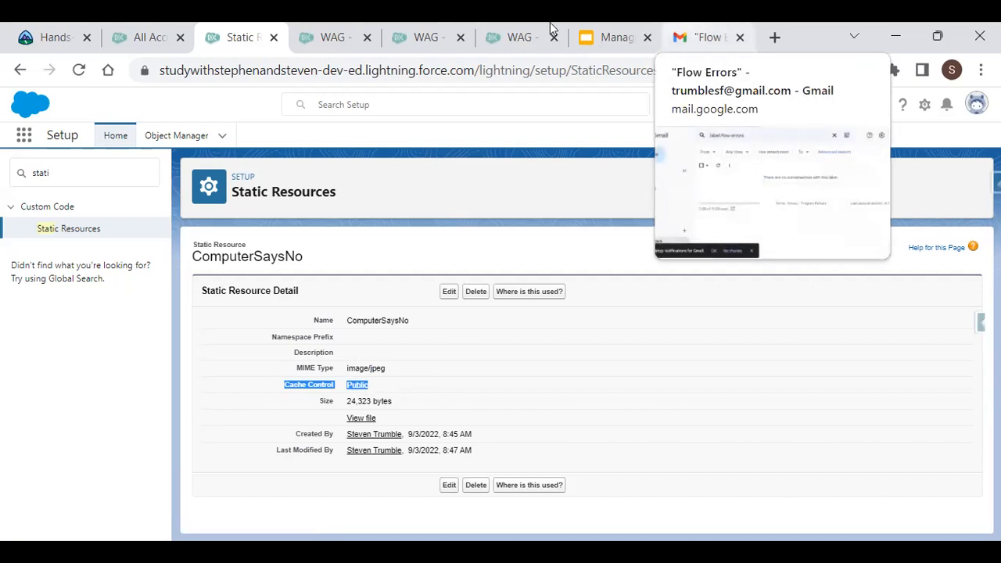
Return to the Error Screen editor and filter the components list by disp.
click(524, 36)
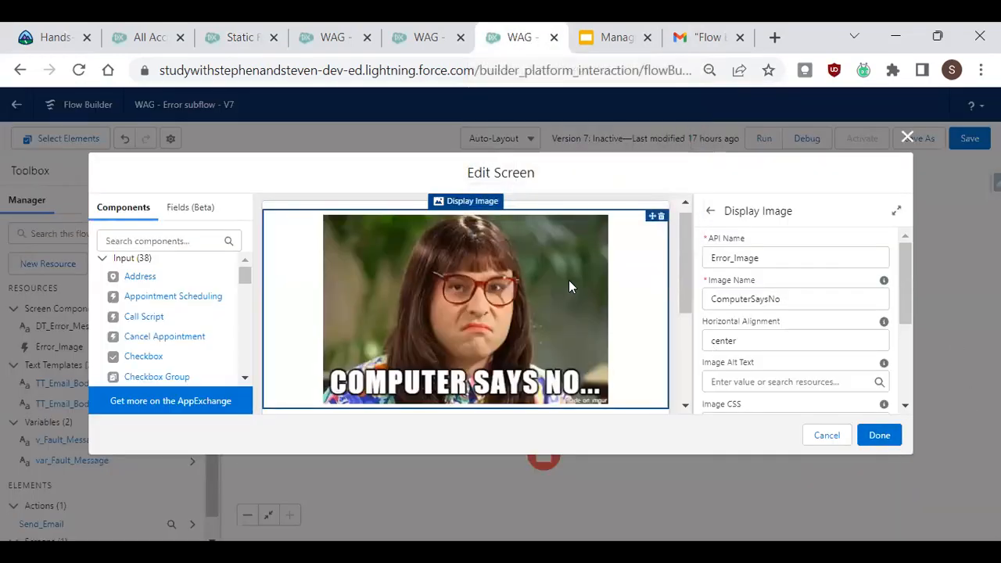
click(192, 243)
text(disp)
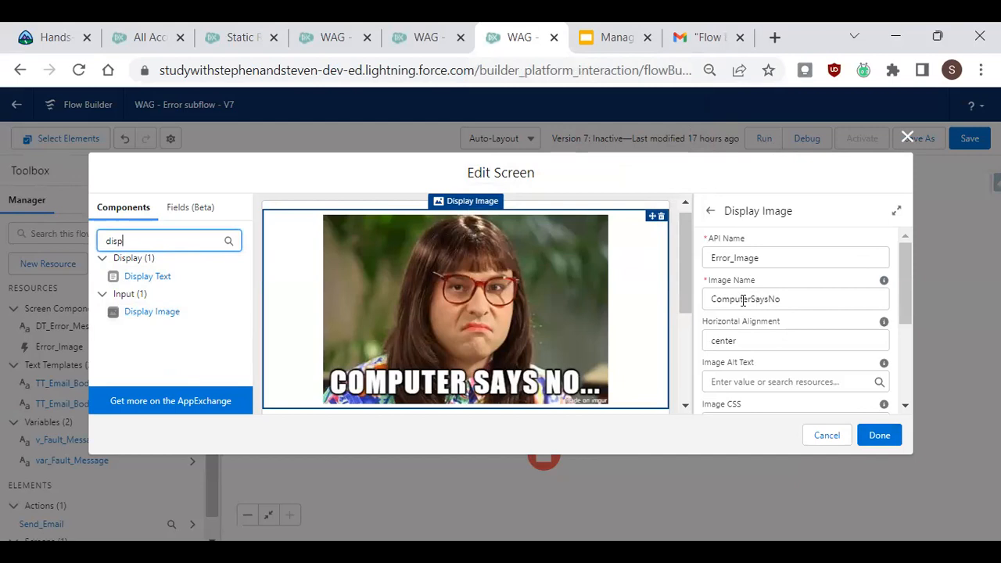
click(797, 303)
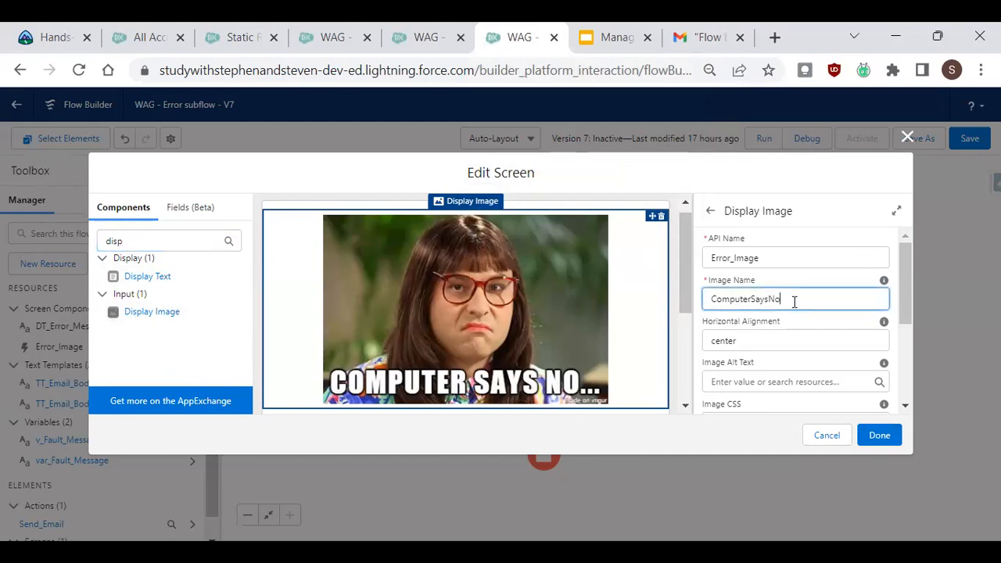
Copy the static resource name ComputerSaysNo and paste it into the Display Image's Image Name field.
click(251, 44)
double_click(375, 320)
key(ctrl+c)
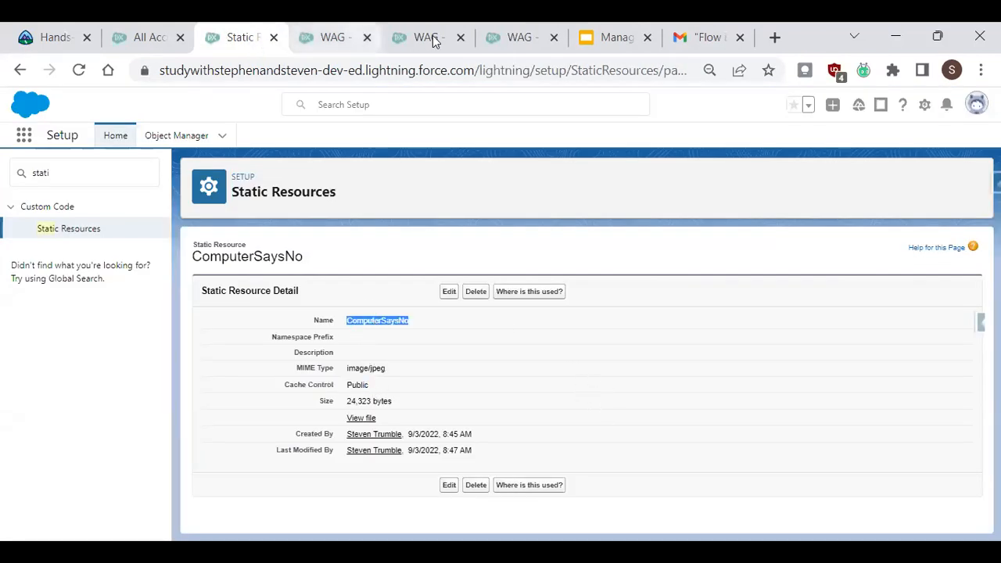
click(520, 38)
drag(802, 302, 648, 312)
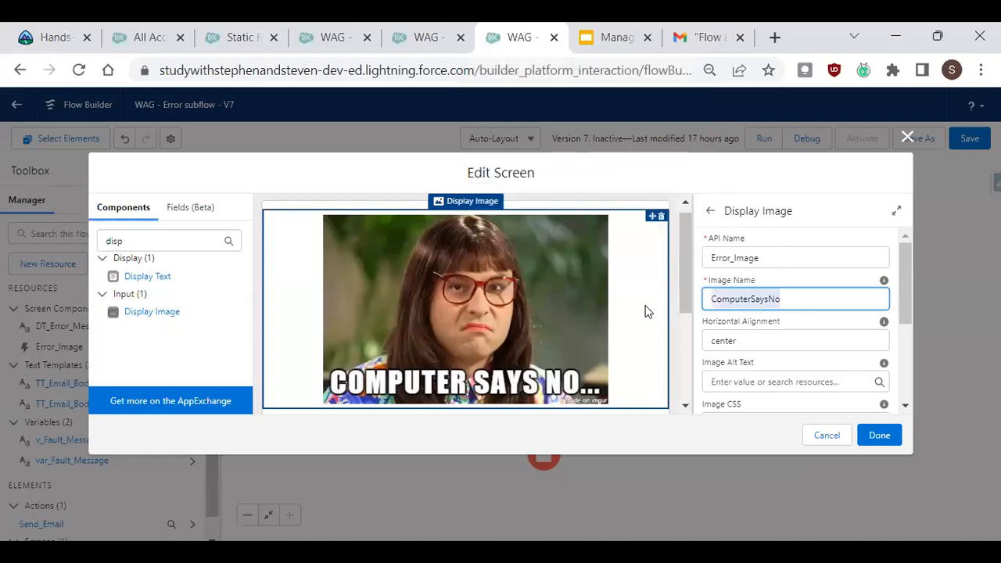
key(ctrl+v)
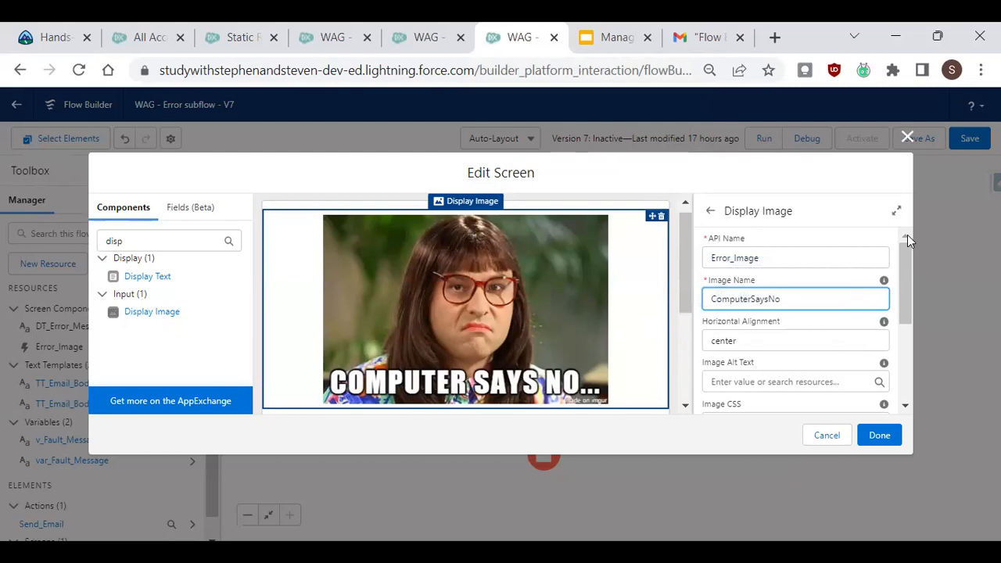
key(ctrl+minus)
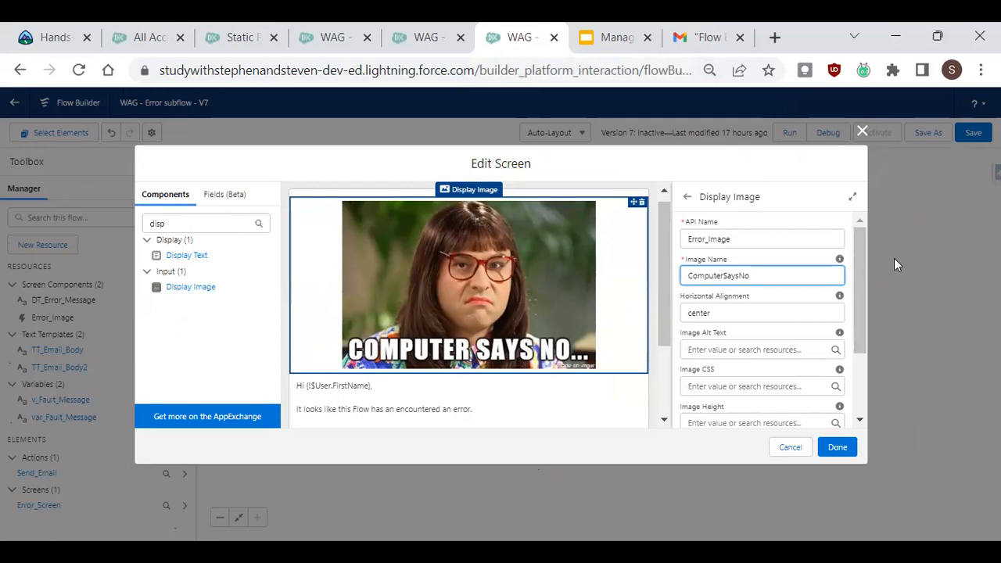
Clear the Display Image's Image Name field and paste ComputerSaysNo back into it.
click(238, 34)
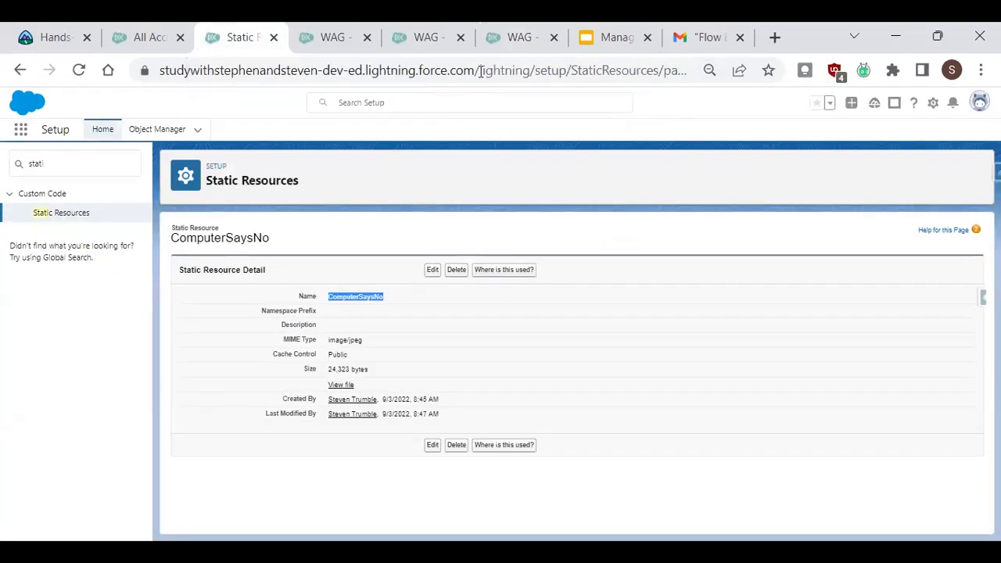
click(520, 37)
double_click(725, 279)
key(ctrl+c)
key(BackSpace)
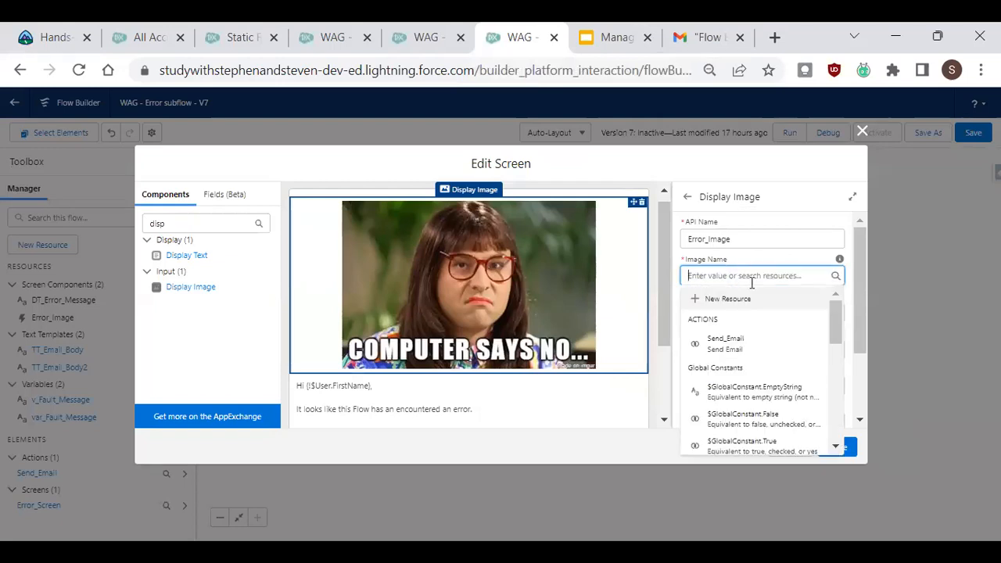
click(768, 259)
click(717, 284)
key(ctrl+v)
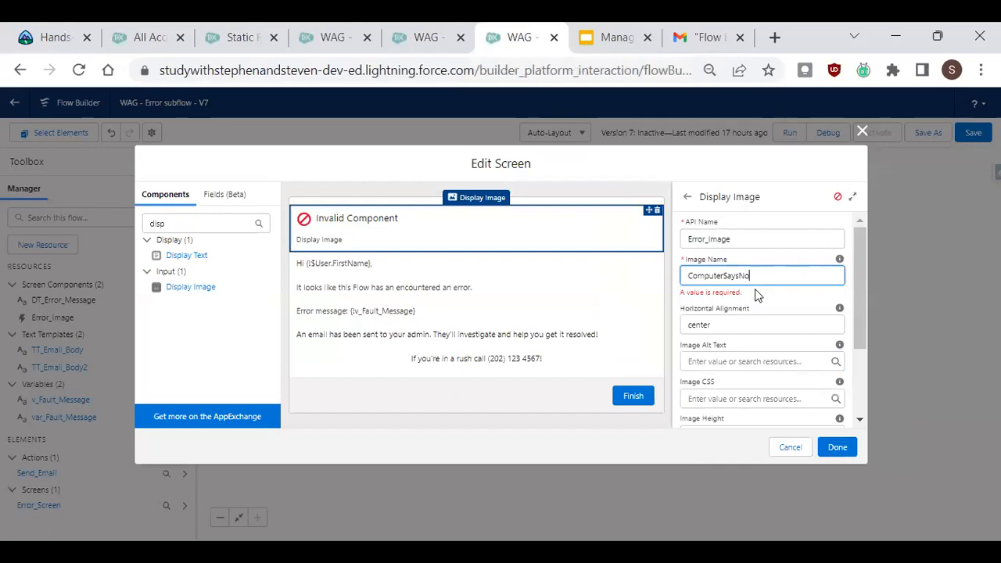
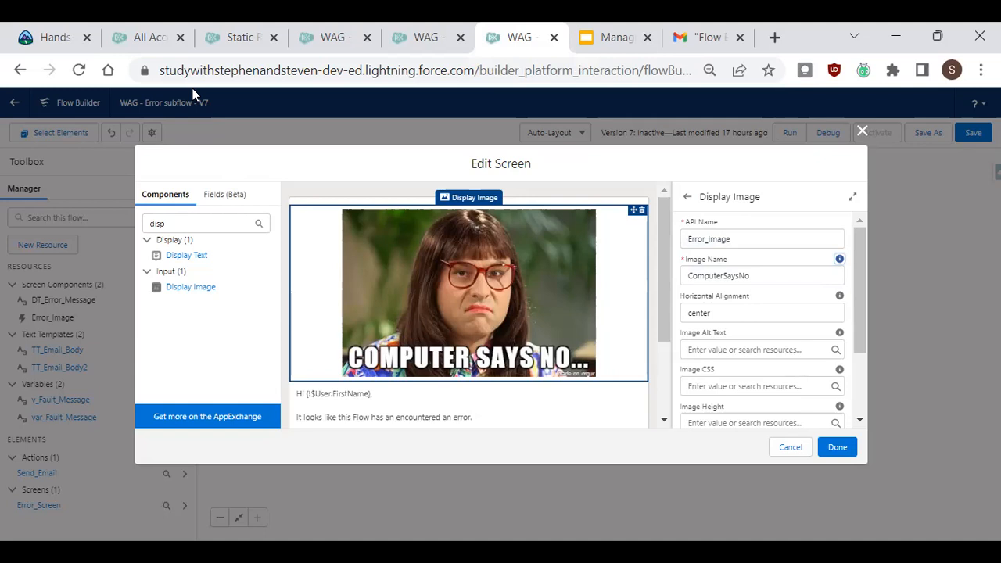
Review the Error Screen's Display Image and Display Text settings, then close the screen editor.
drag(857, 258, 862, 310)
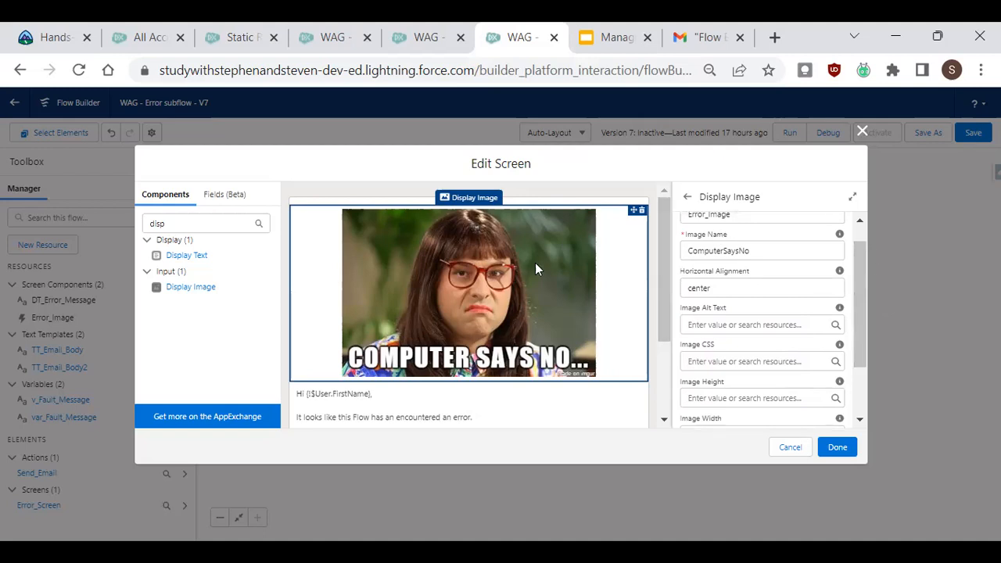
drag(666, 229, 664, 300)
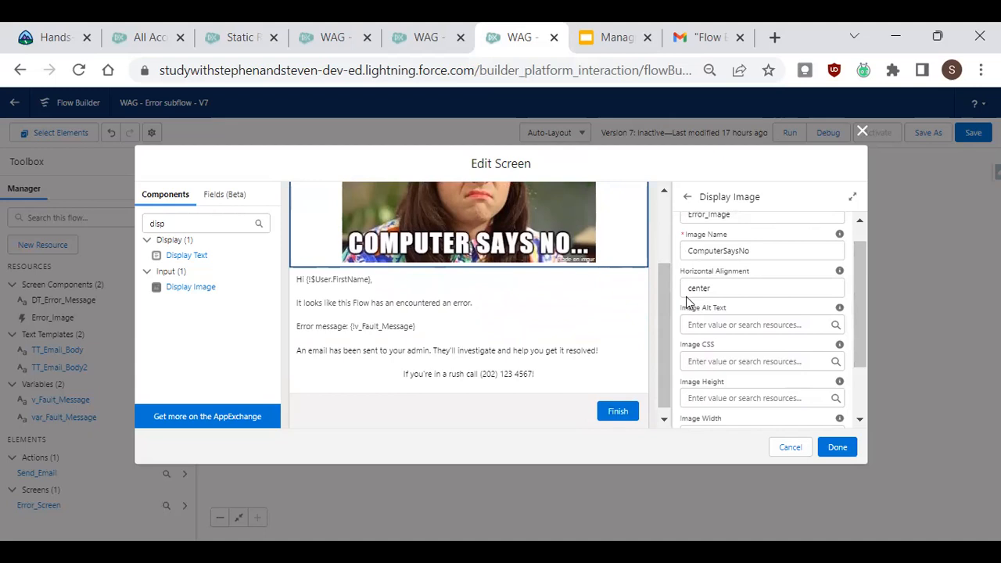
click(501, 303)
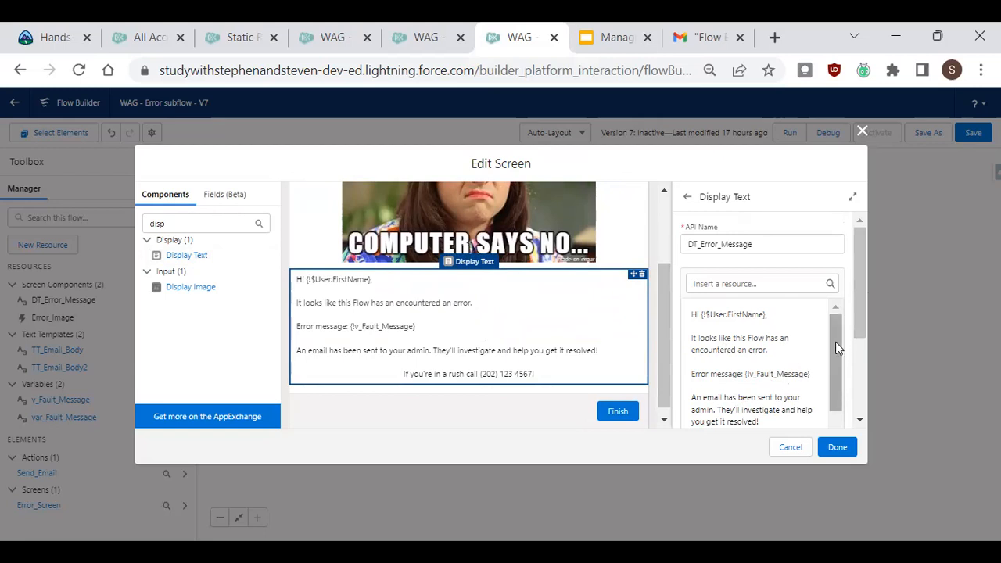
drag(863, 305, 863, 335)
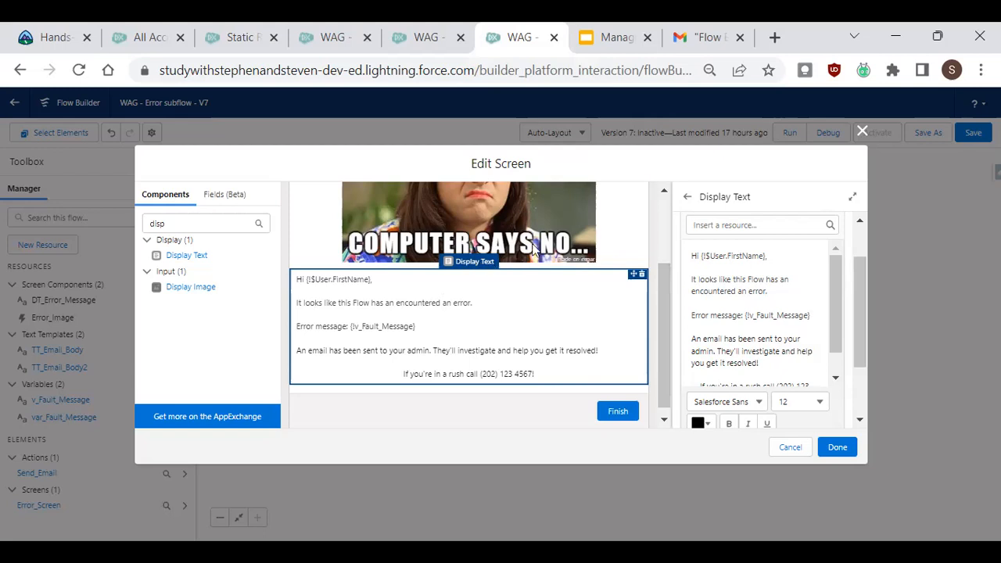
key(ctrl+plus)
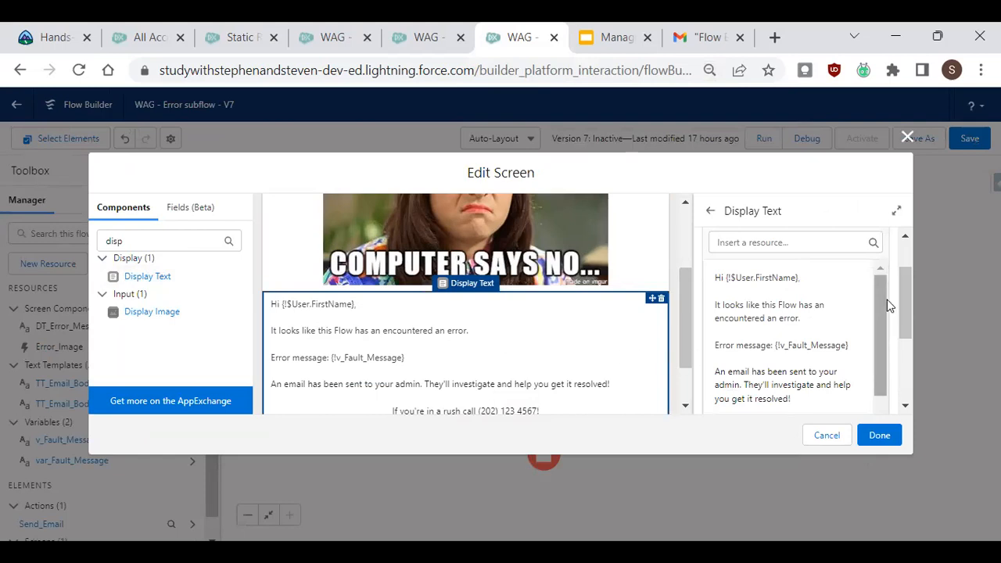
drag(902, 298, 904, 316)
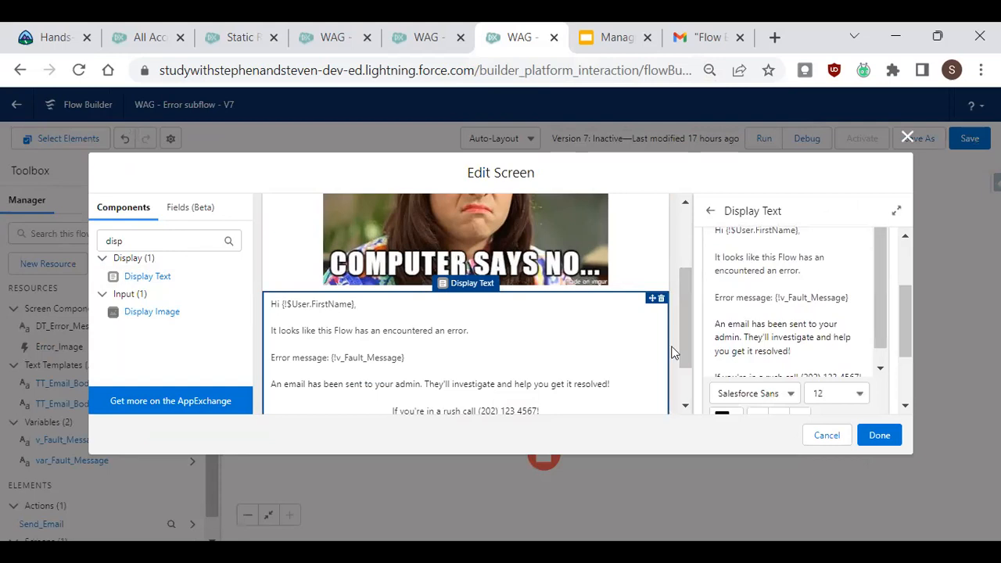
key(ctrl+minus)
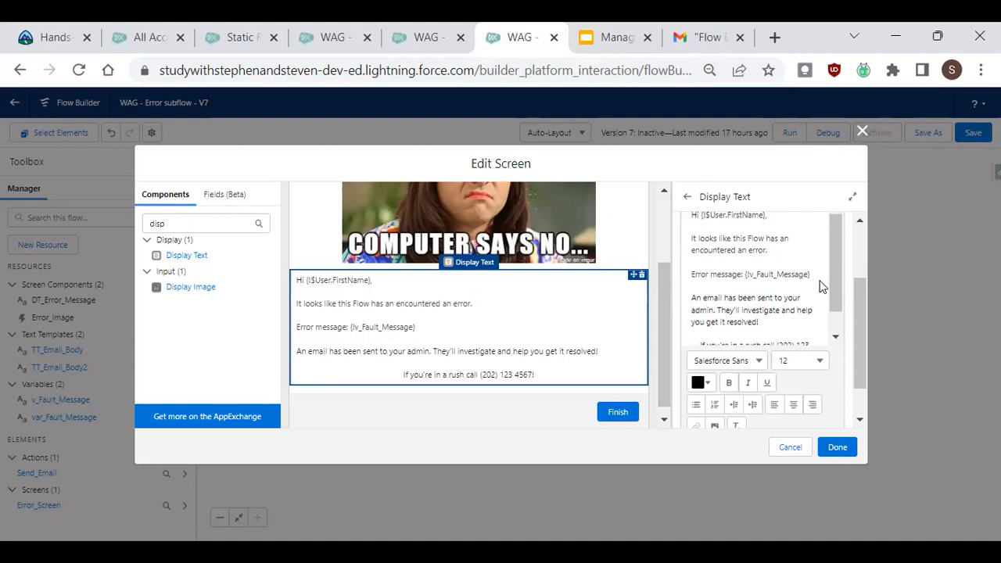
drag(810, 274, 746, 277)
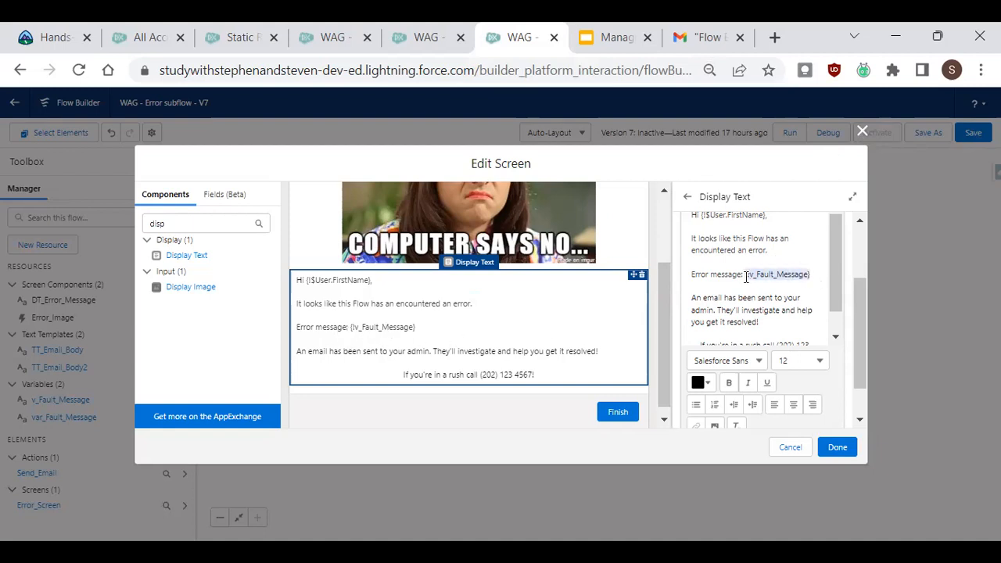
click(863, 131)
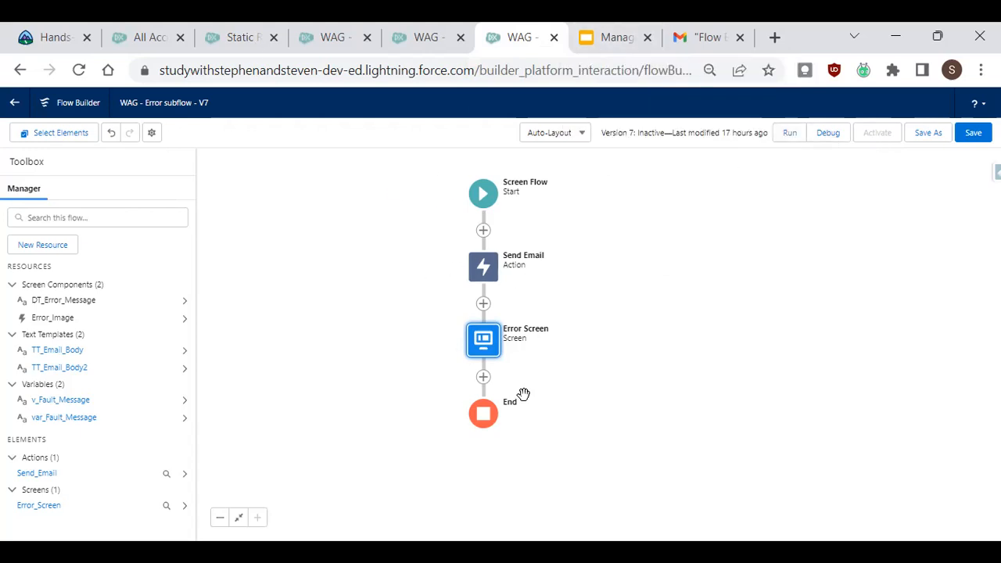
Switch to the WAG - Screen - Create Acc and Contact flow and add a fault path to the Create Account element.
click(339, 40)
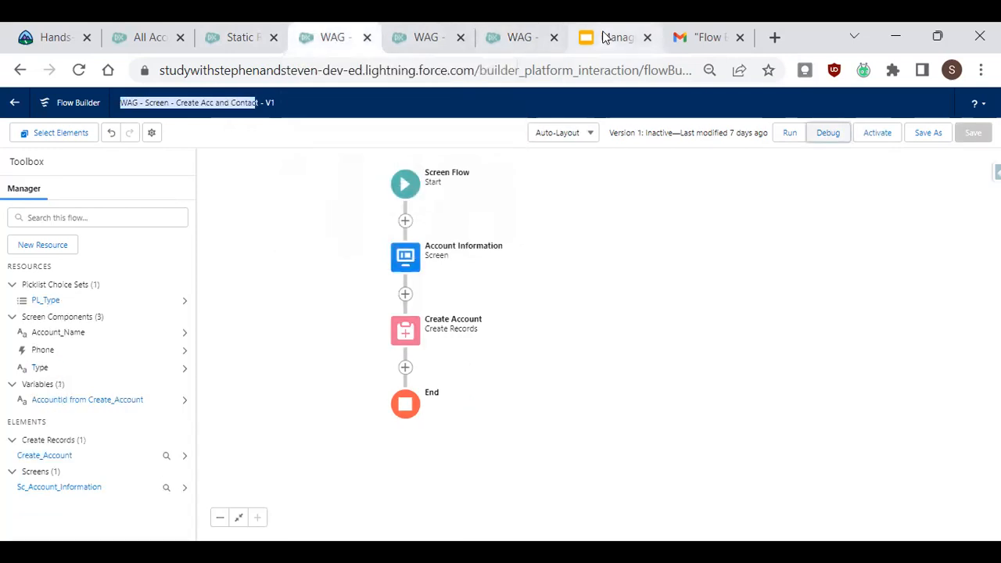
mouse_move(587, 37)
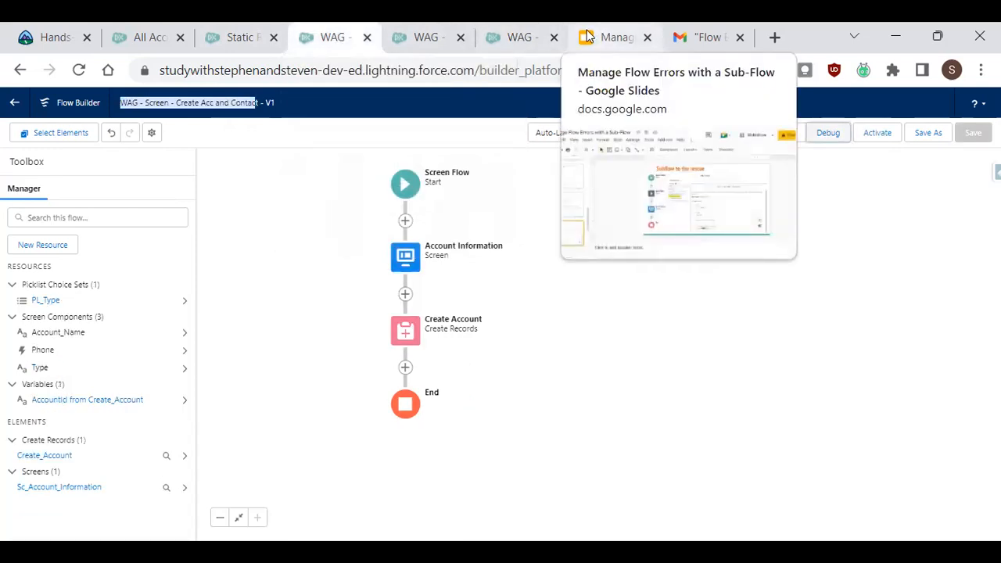
click(515, 37)
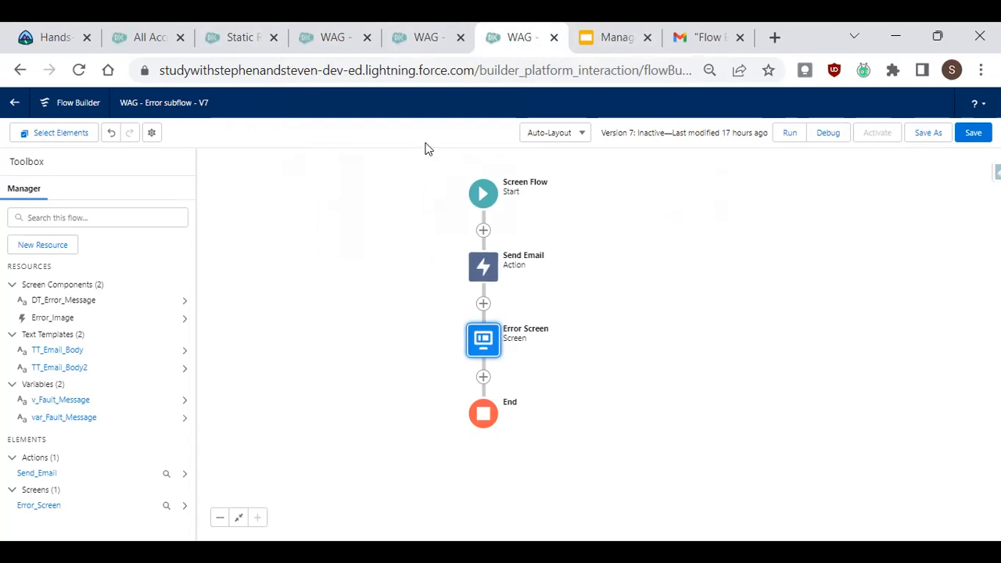
click(348, 40)
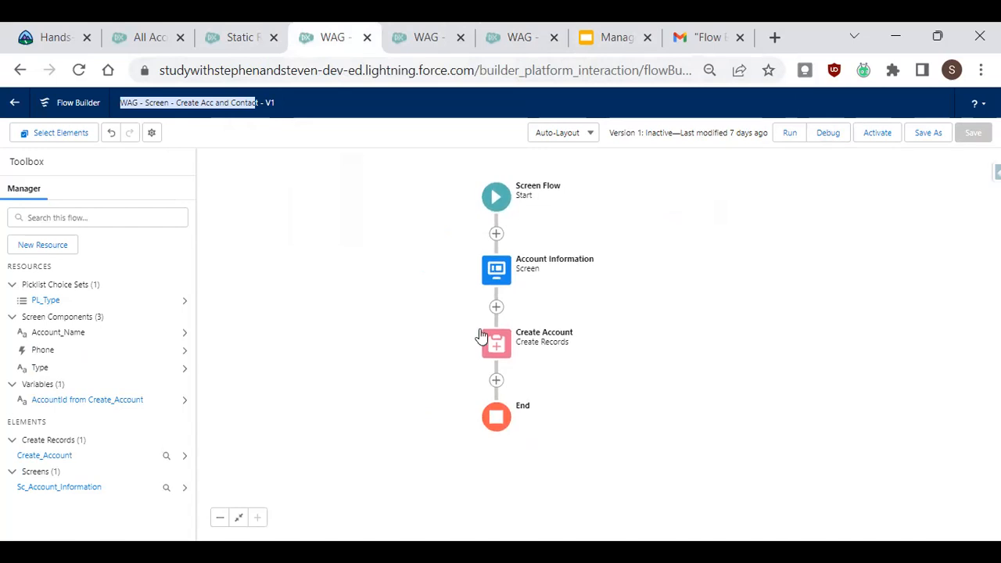
click(493, 349)
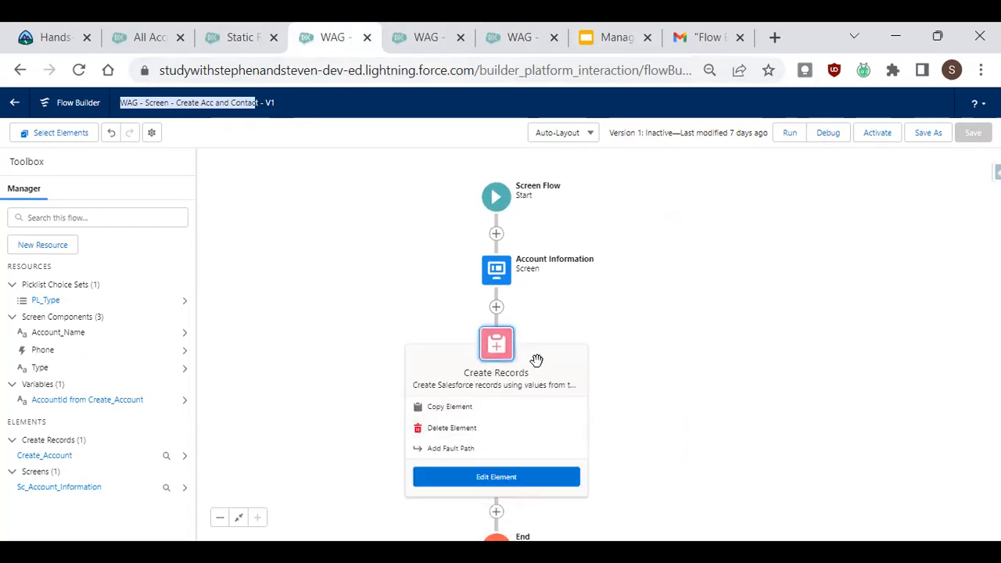
key(ctrl+plus)
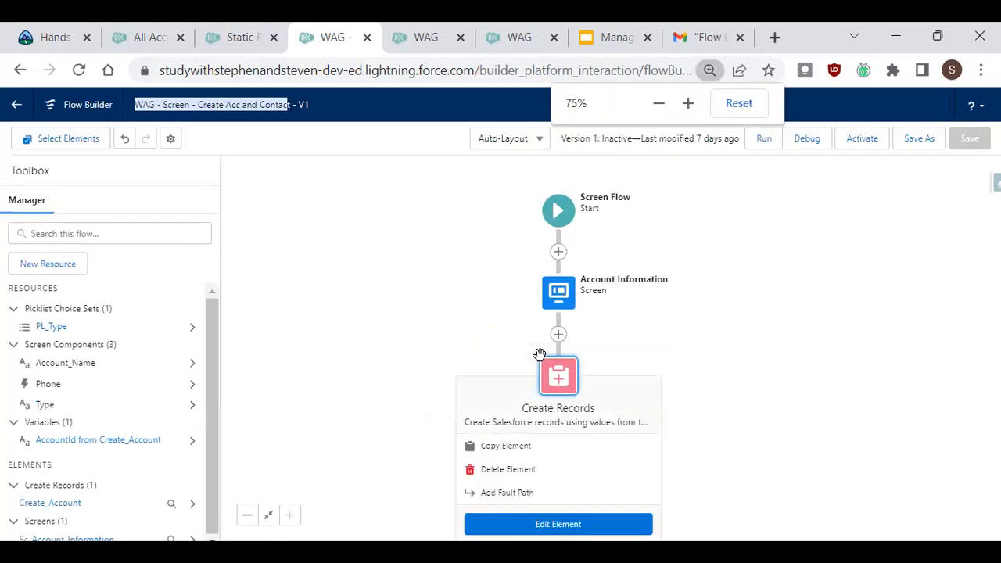
drag(748, 336, 726, 190)
click(541, 237)
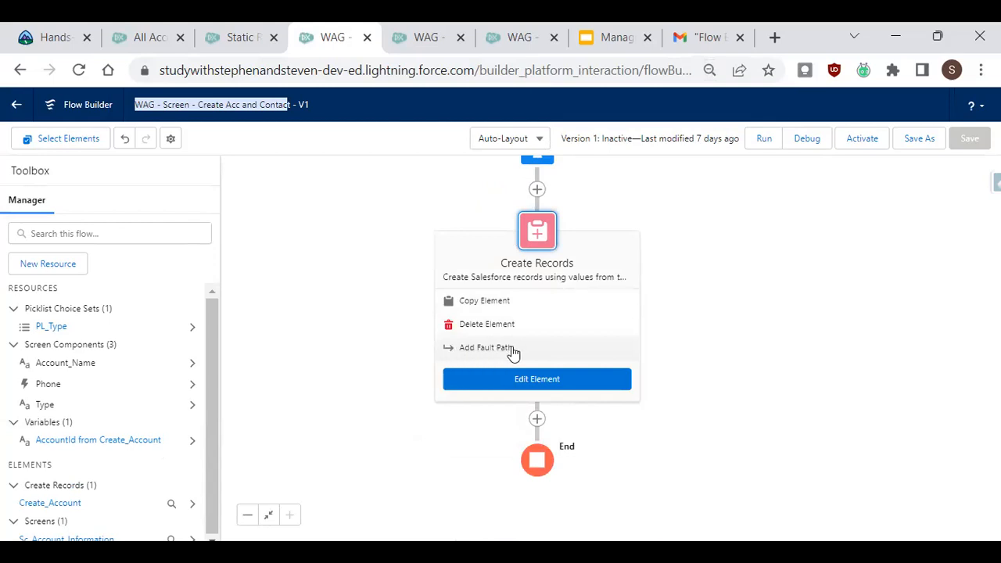
click(504, 351)
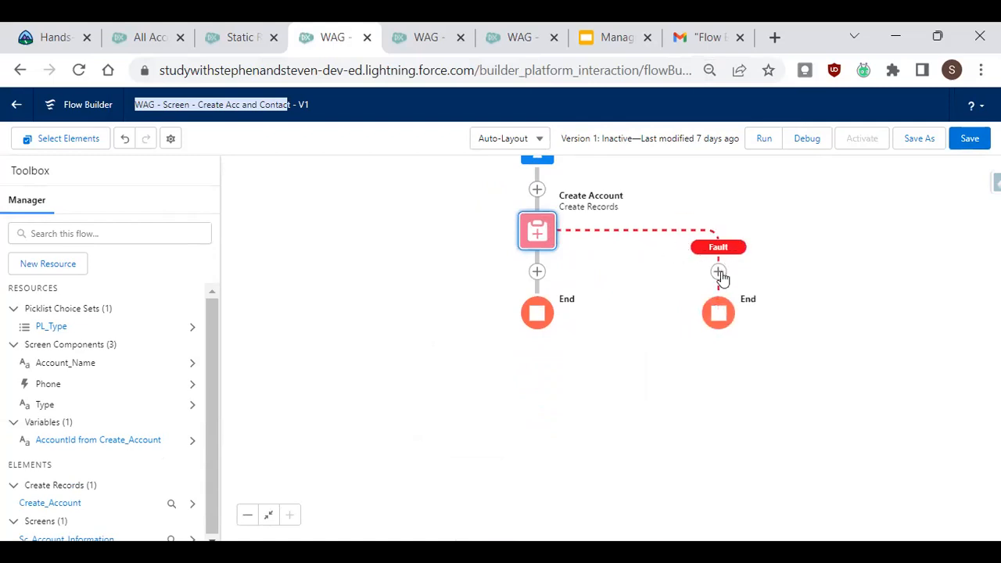
Add a Subflow element on the fault path that references the WAG - Error subflow flow.
click(719, 272)
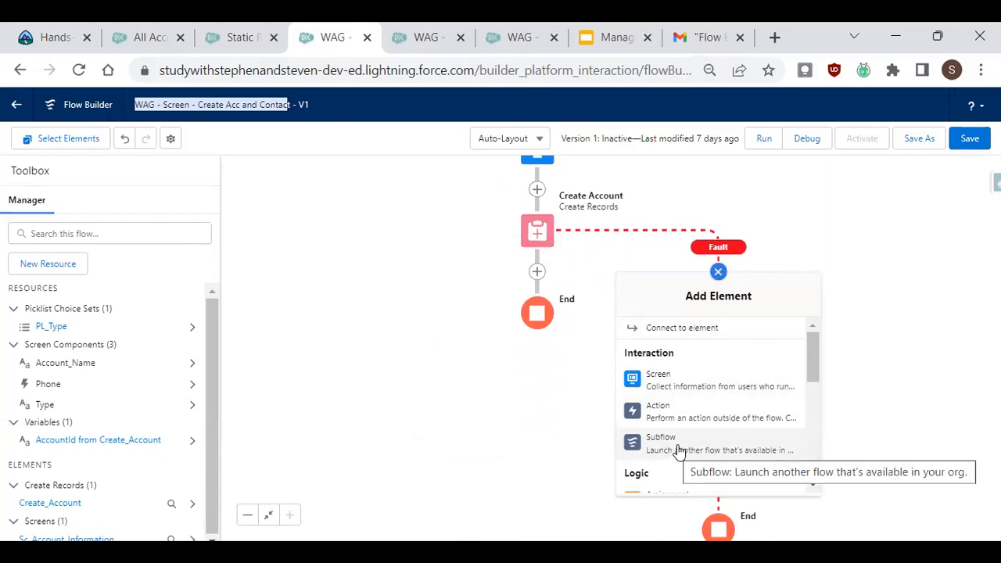
click(679, 449)
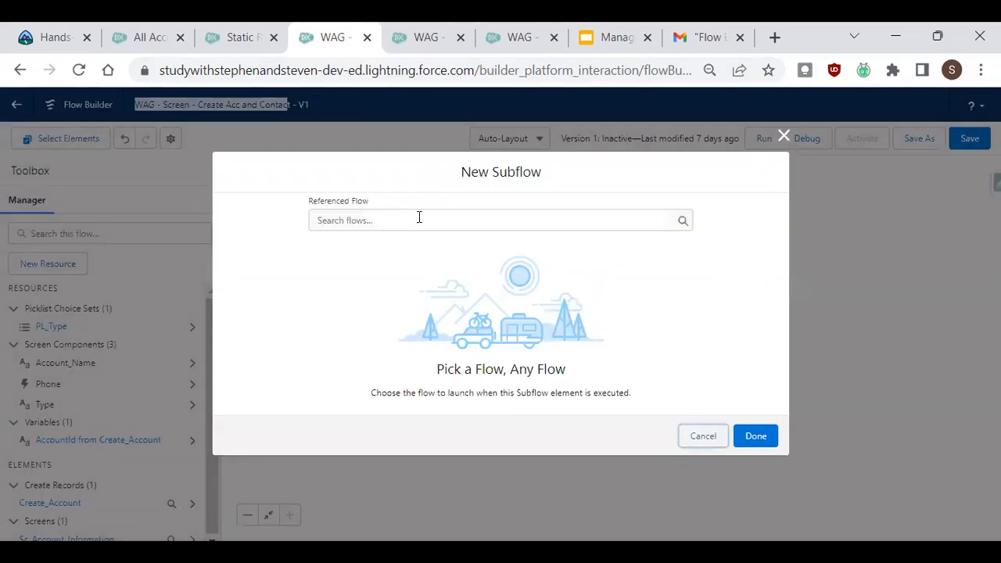
click(419, 217)
text(err)
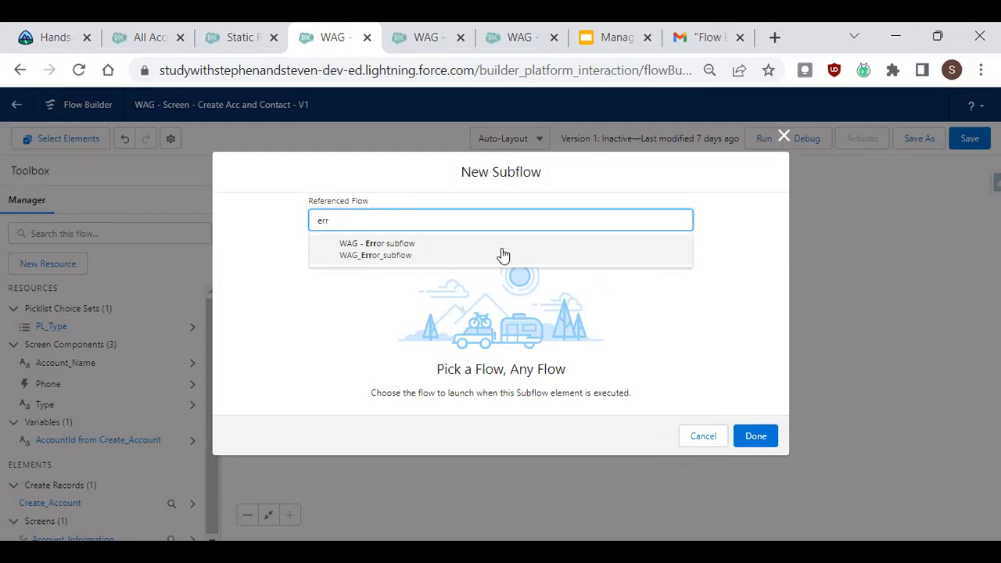
click(375, 241)
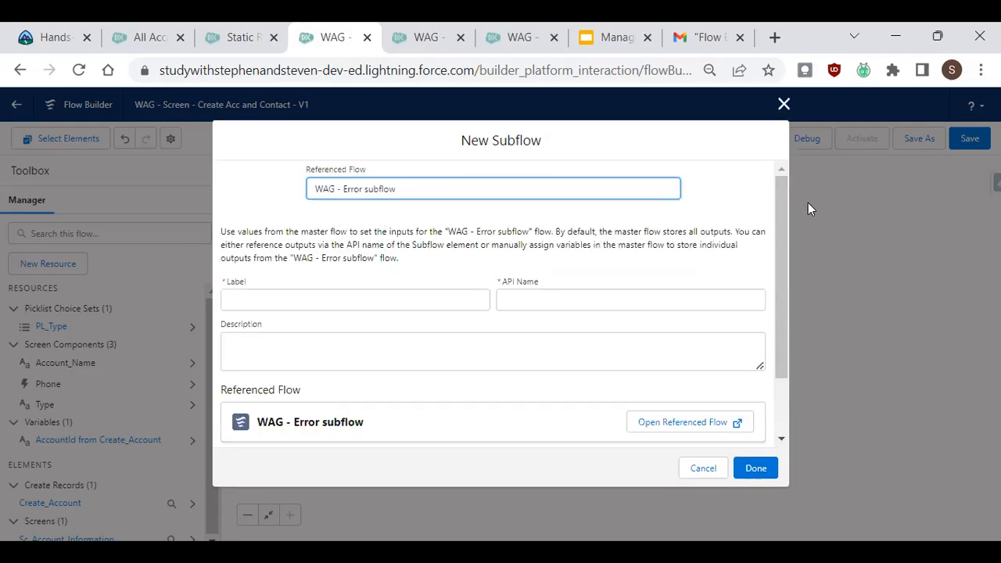
Label the subflow element Error subflow, letting the API name fill in as Error_subflow.
drag(776, 203, 793, 179)
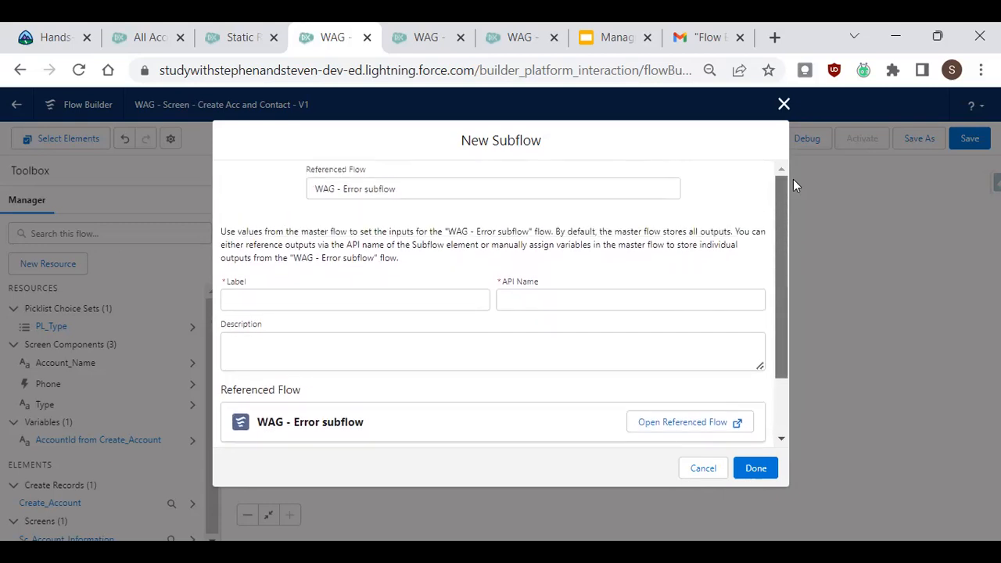
click(364, 307)
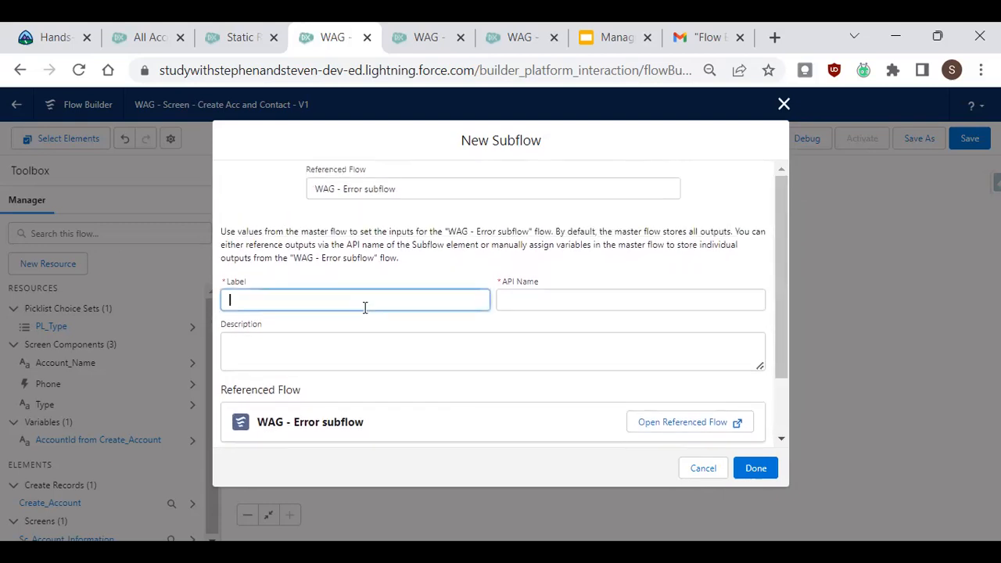
text(Error subflow)
key(Tab)
key(Tab)
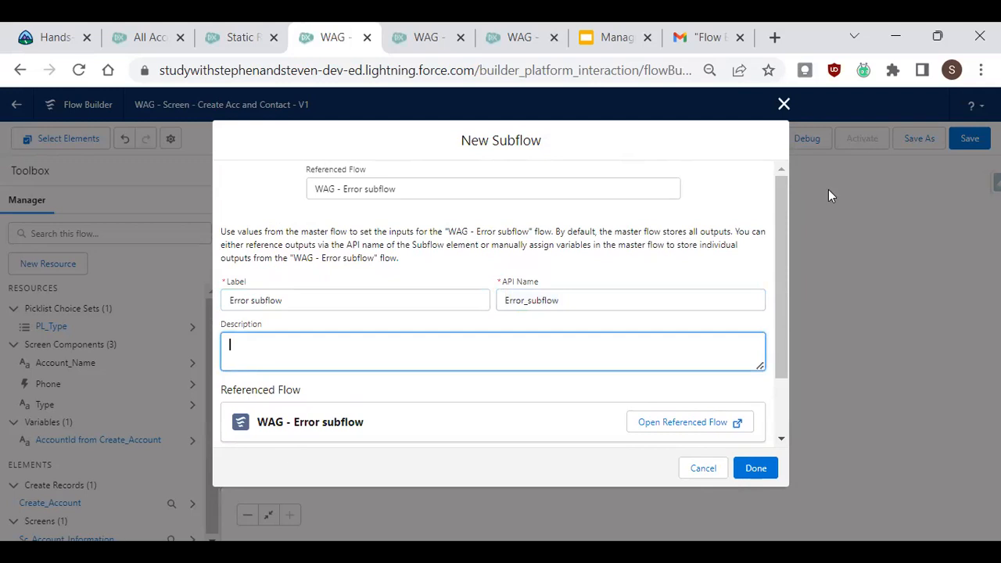
Include the v_Fault_Message input, set it to {!$Flow.FaultMessage}, and close the subflow dialog.
drag(780, 199, 785, 284)
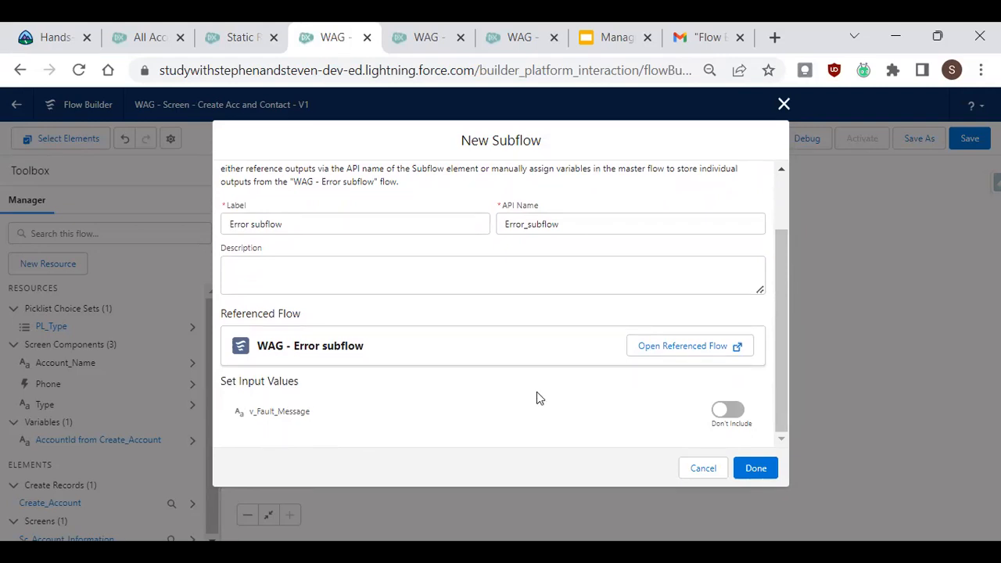
click(735, 413)
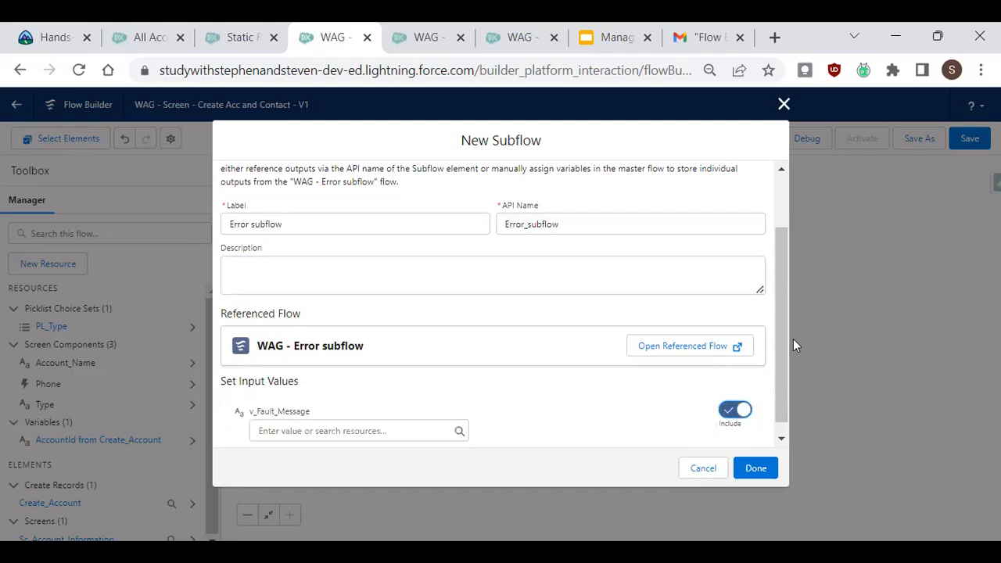
scroll(780, 376, down, 1)
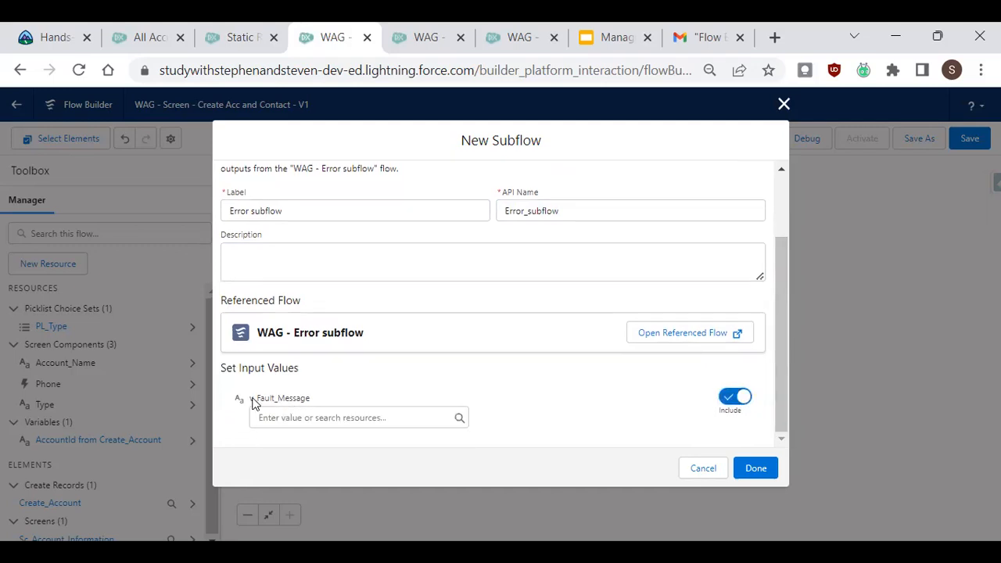
click(308, 417)
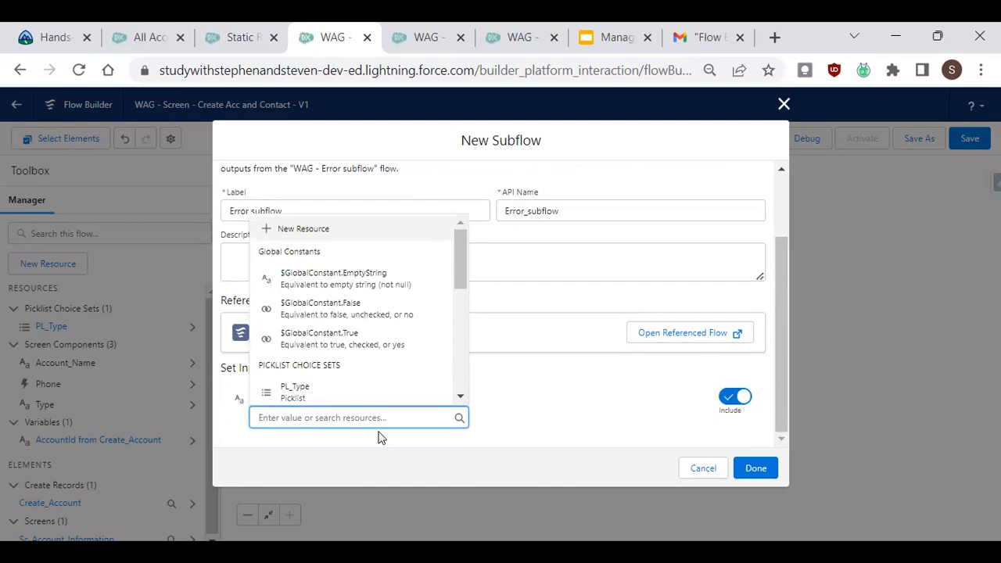
text(fl)
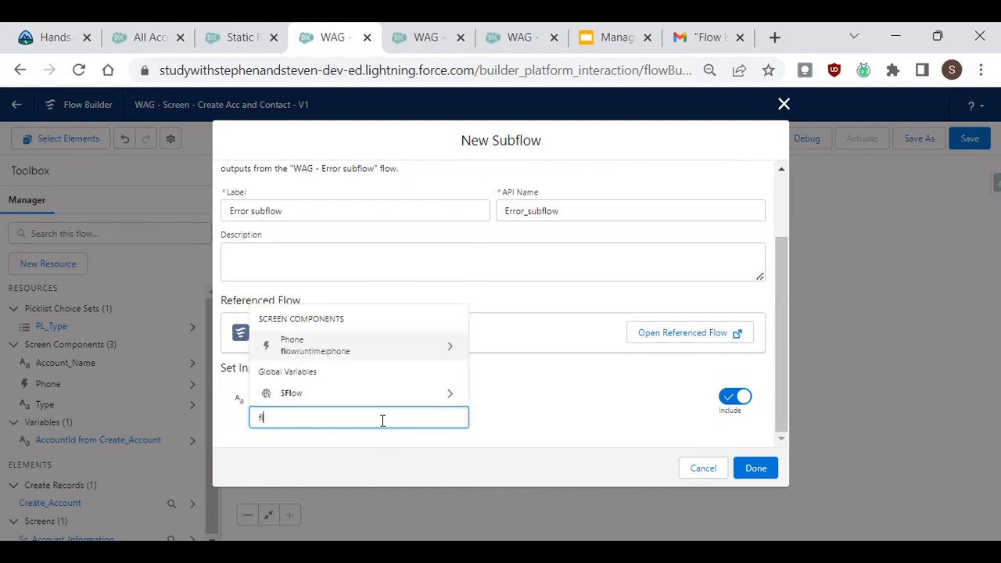
click(380, 394)
text(fa)
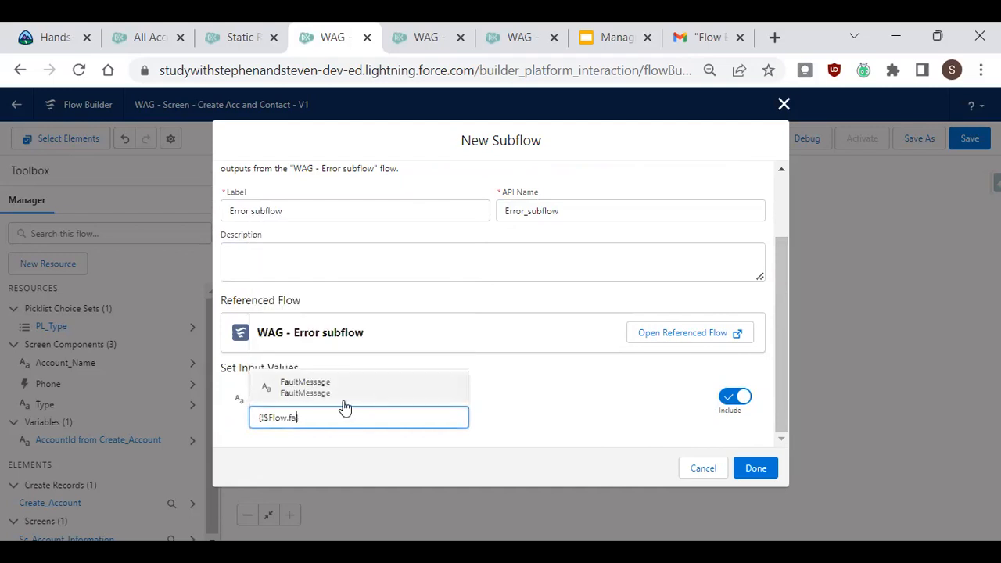
click(358, 395)
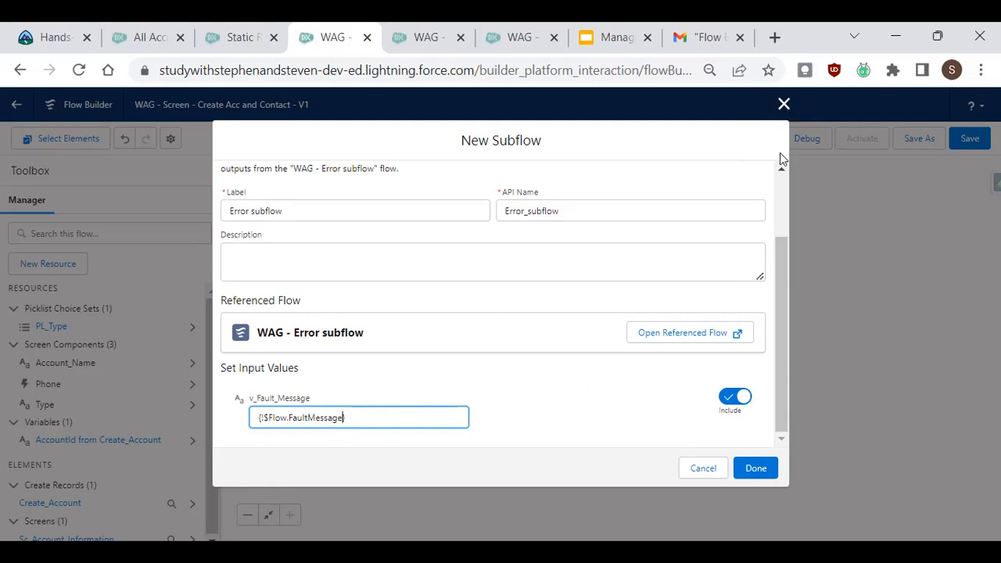
click(785, 105)
Add a fault path to the Create Account element in the WAG - Screen - Create Acc and Contact flow.
click(536, 231)
click(505, 353)
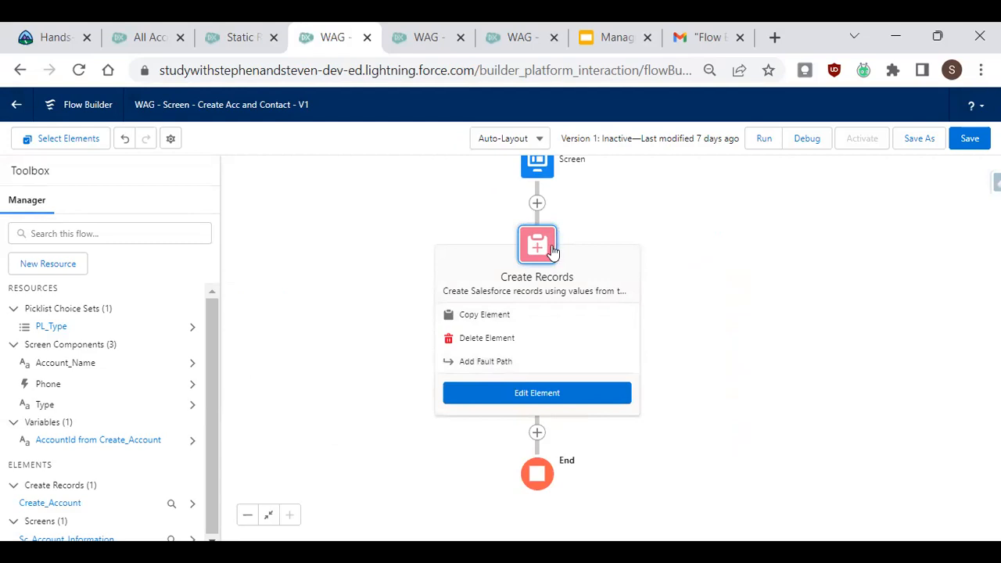
click(486, 362)
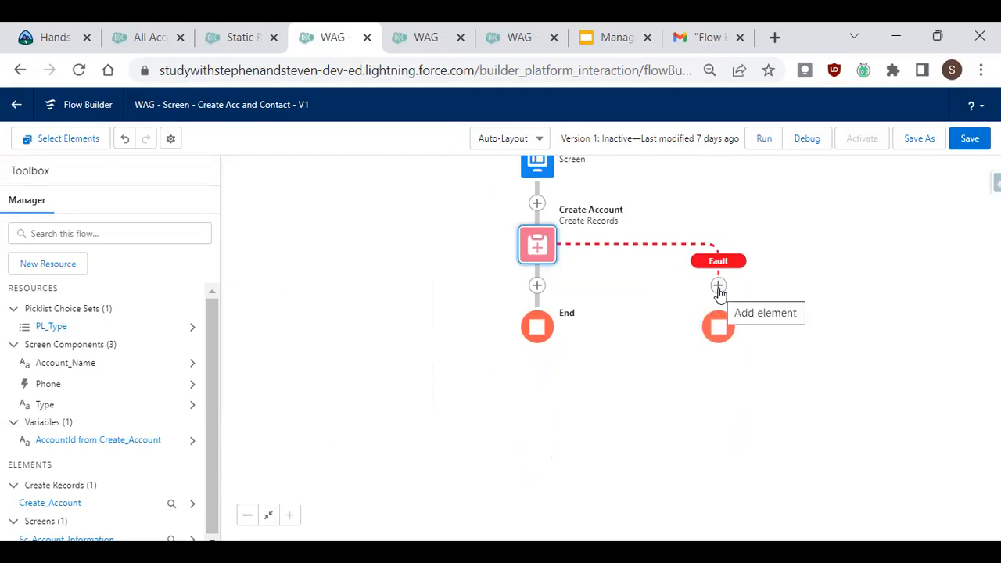
click(718, 287)
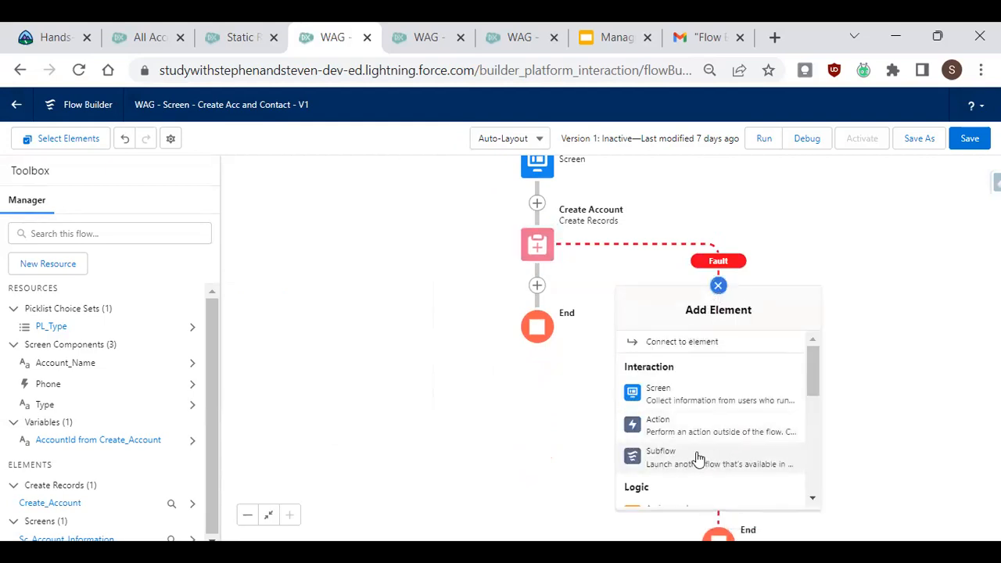
click(753, 457)
click(483, 217)
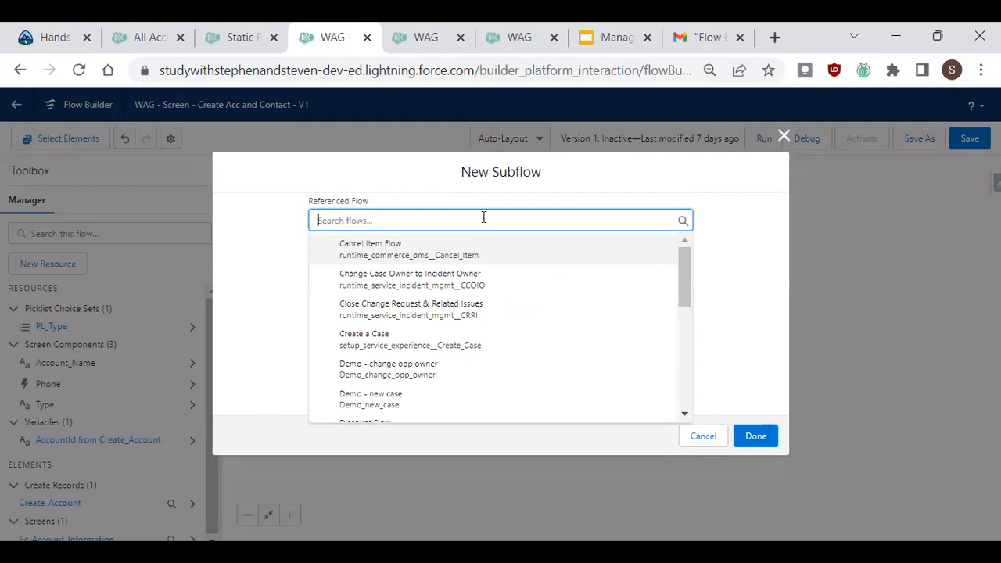
text(err)
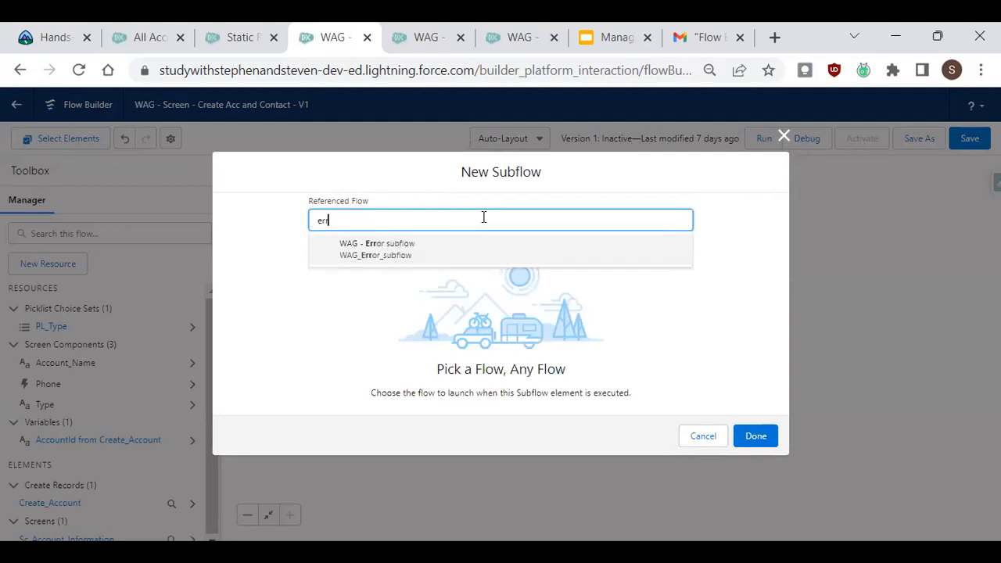
click(662, 260)
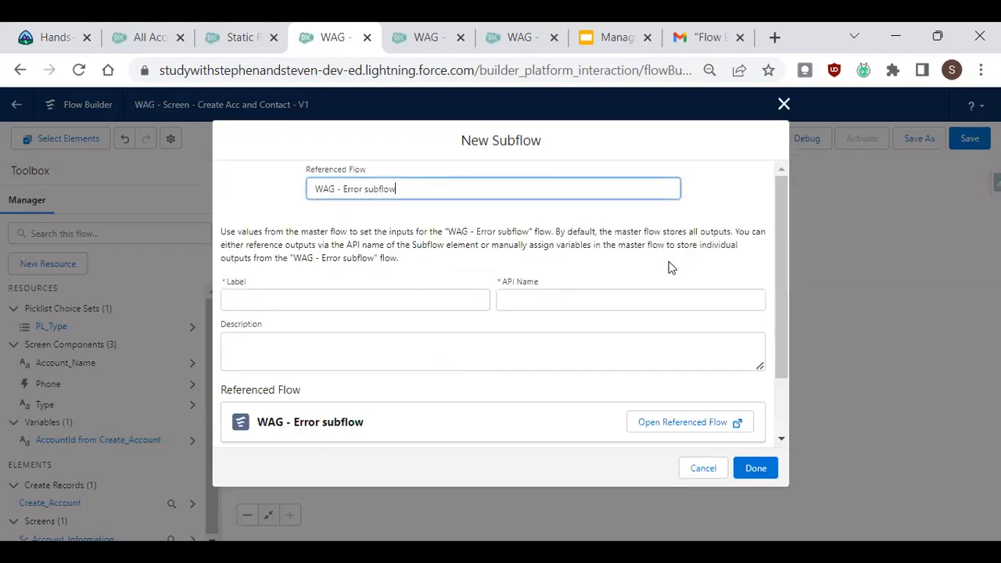
click(784, 105)
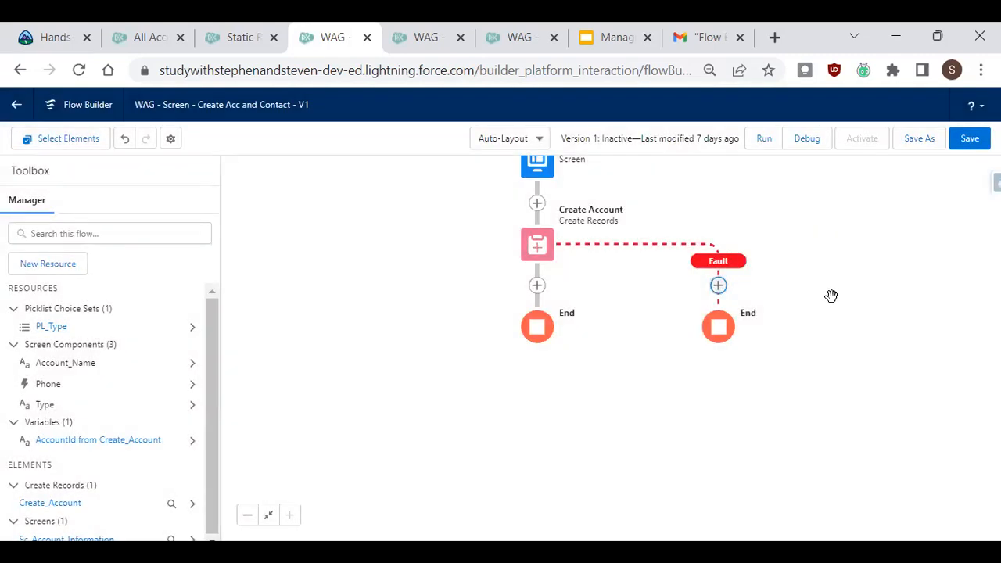
Switch to the active version 5 of the Create Acc and Contact flow and start a debug run with default options.
click(424, 38)
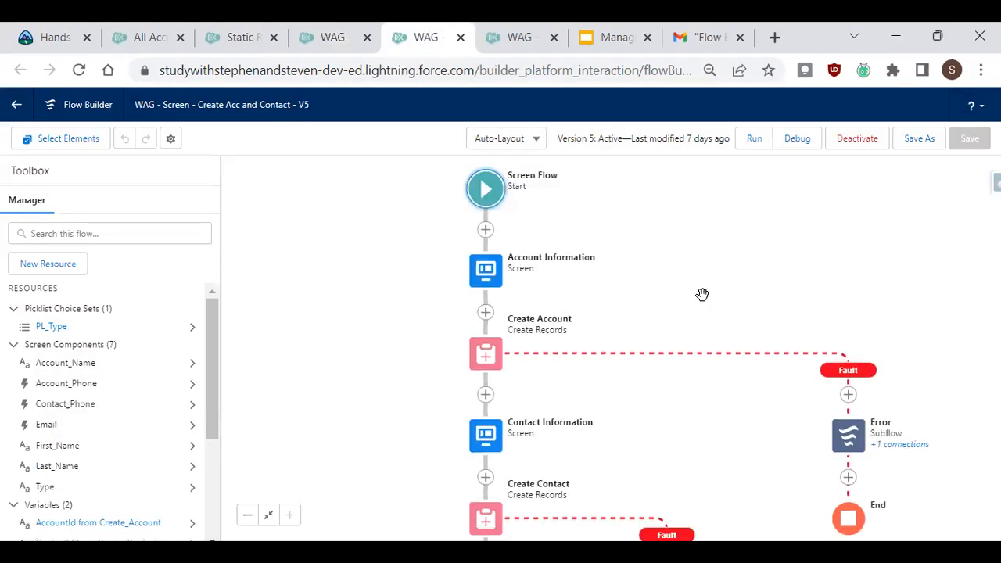
drag(690, 284, 662, 326)
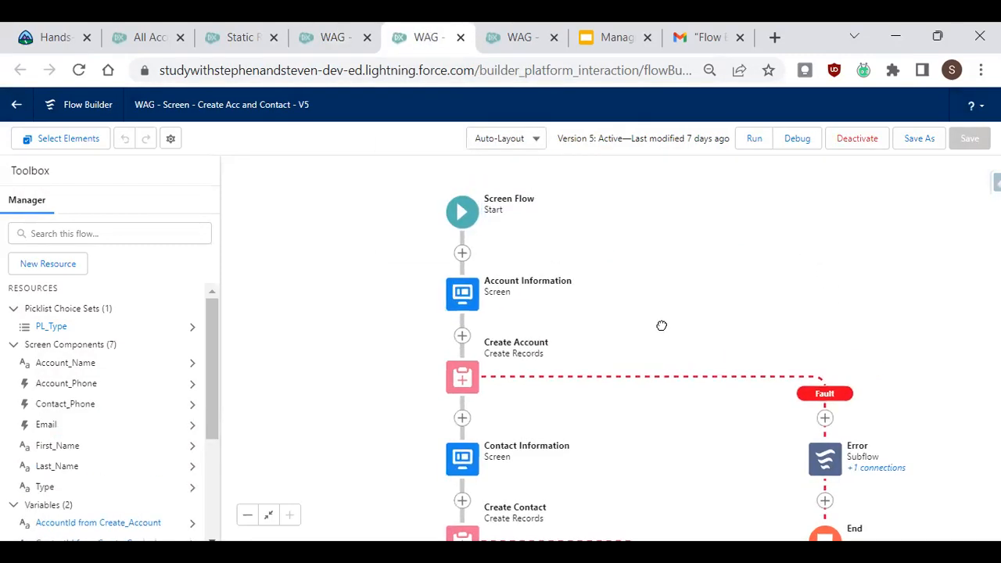
click(798, 138)
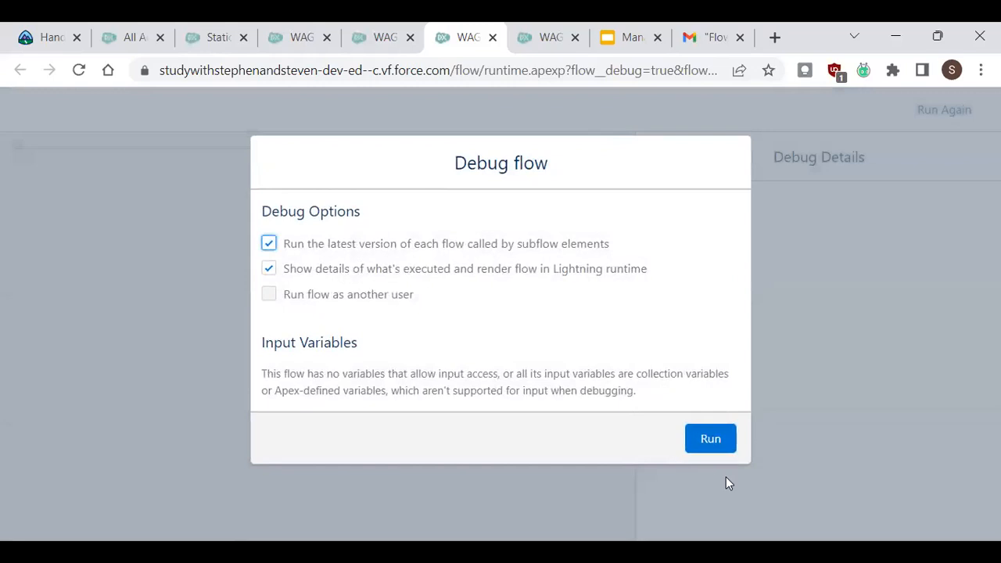
click(719, 443)
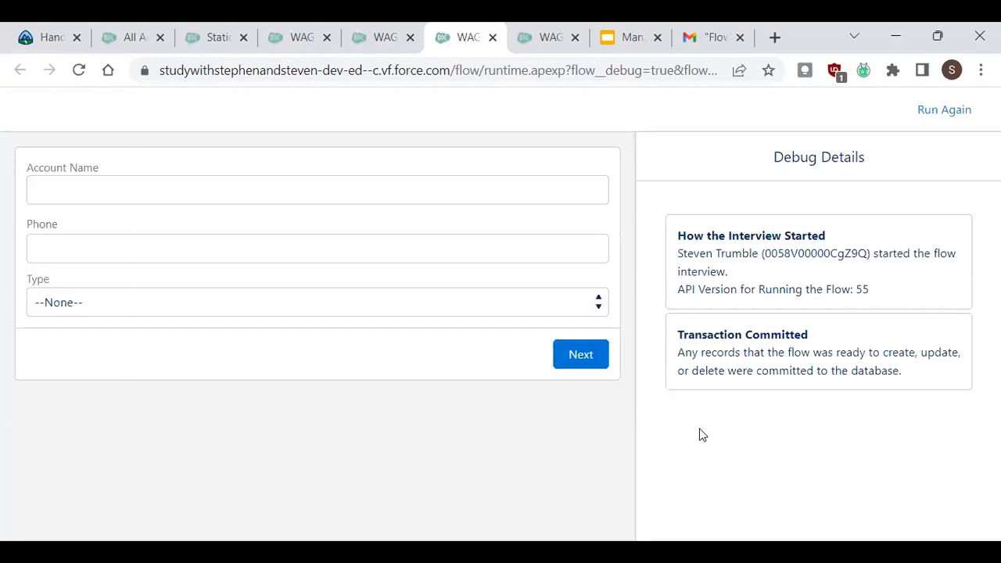
Submit the account screen with Account Name left blank, phone 1234 and type Prospect to trigger the fault.
click(93, 190)
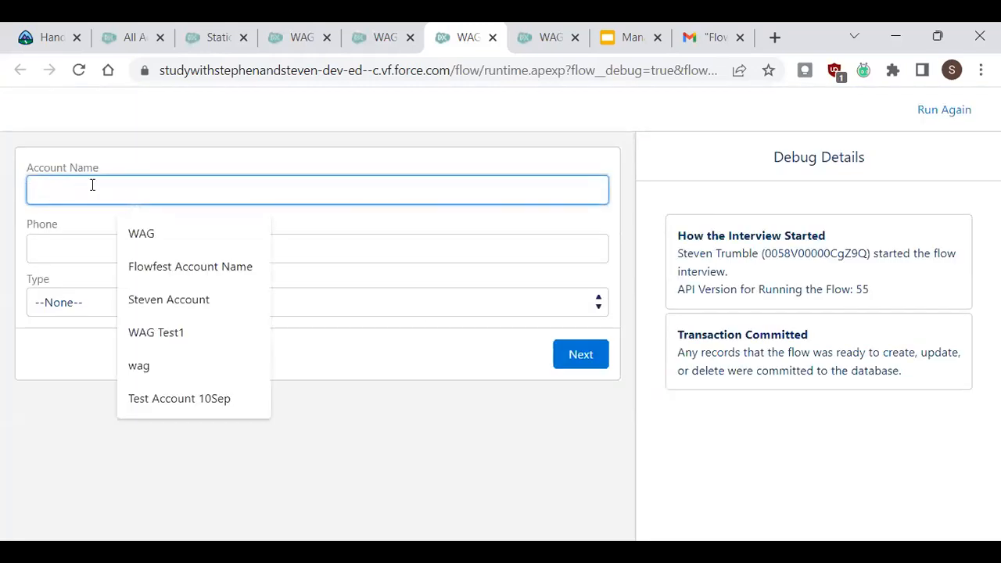
click(85, 248)
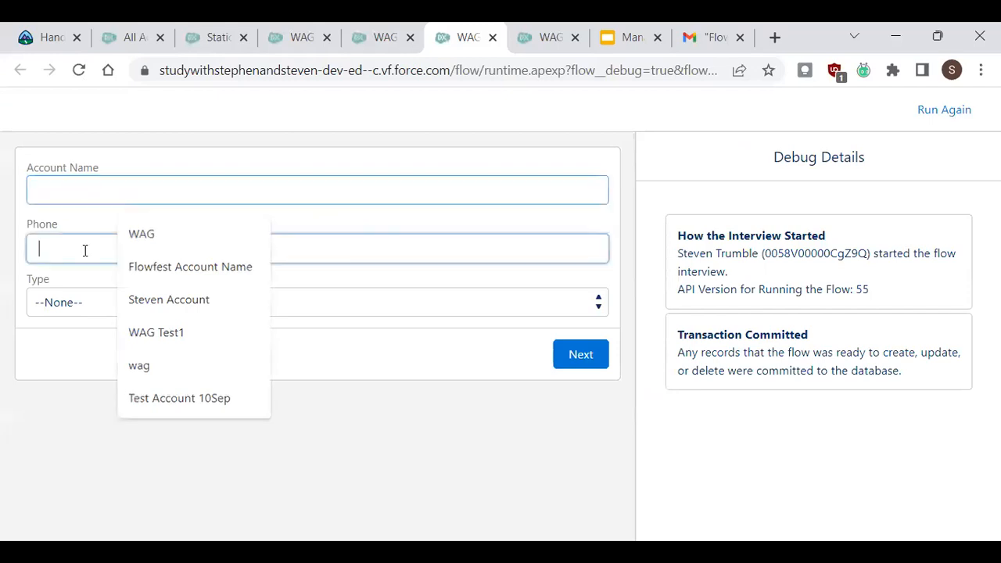
text(1234)
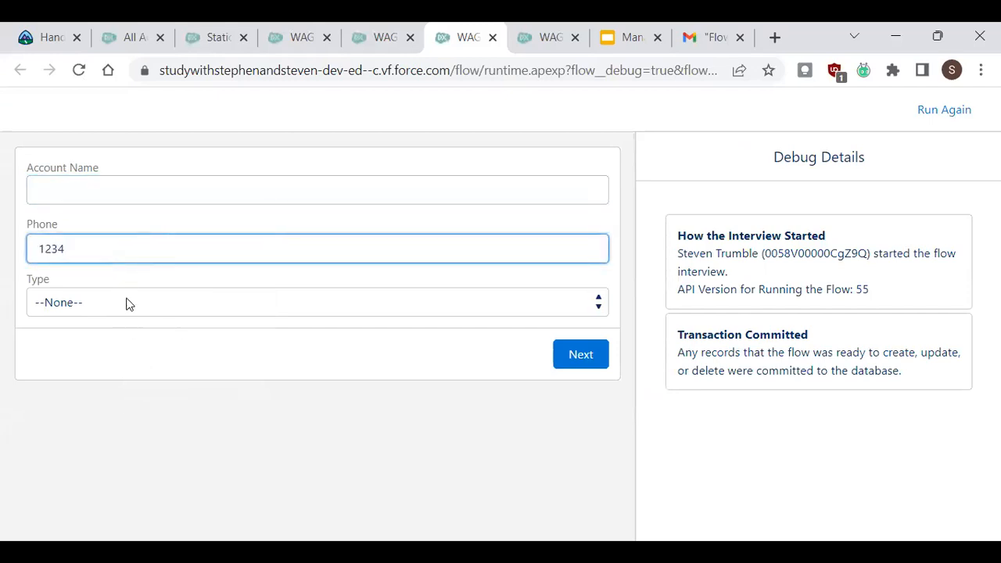
click(129, 302)
click(125, 345)
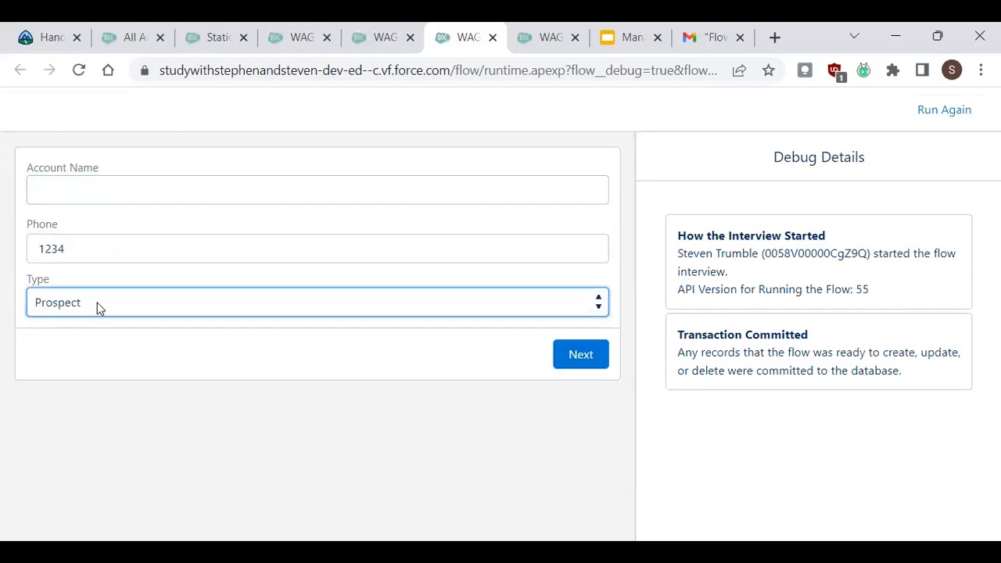
click(580, 355)
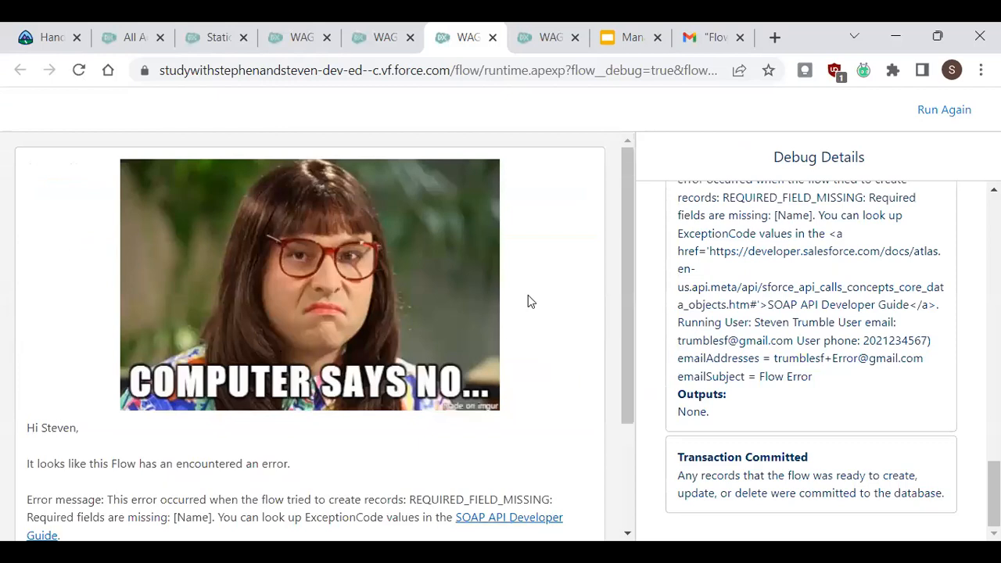
Examine the error screen's greeting, fault message and contact text.
drag(627, 223, 629, 286)
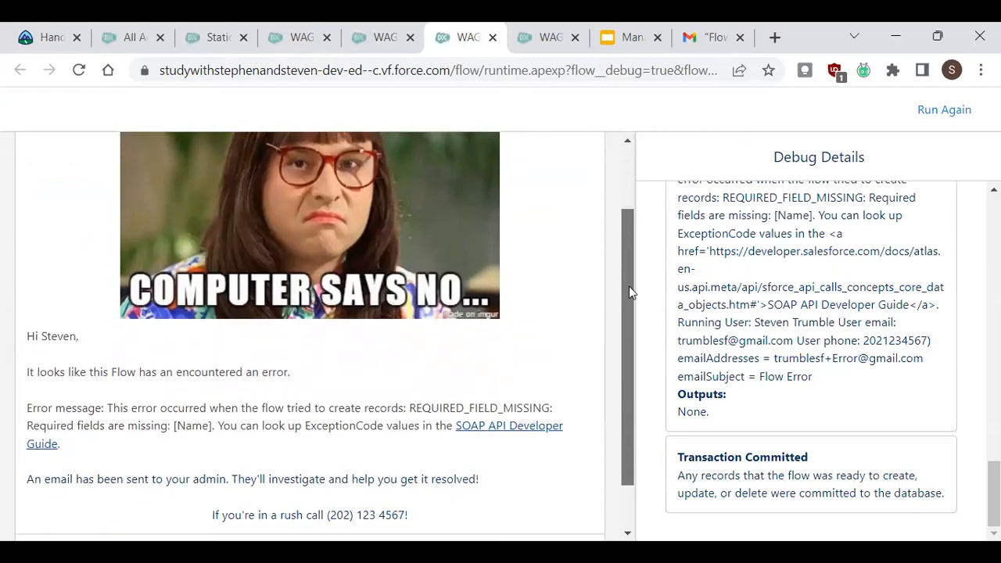
double_click(55, 337)
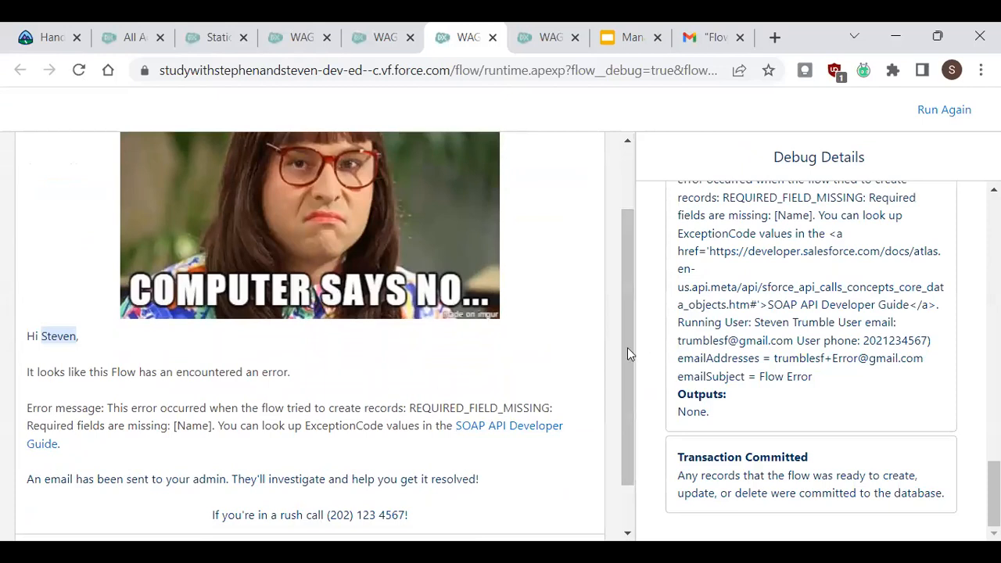
scroll(627, 353, down, 1)
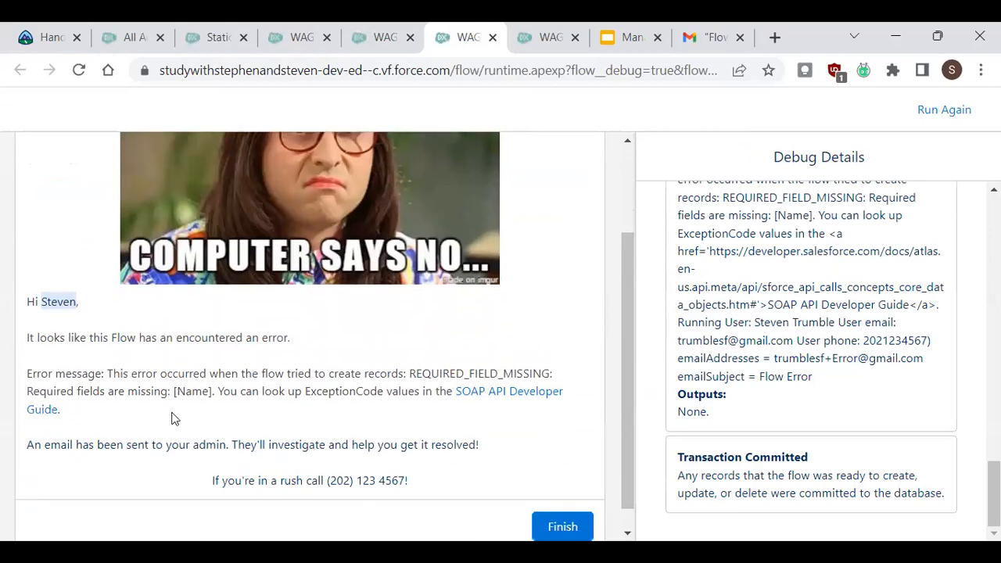
drag(219, 390, 410, 374)
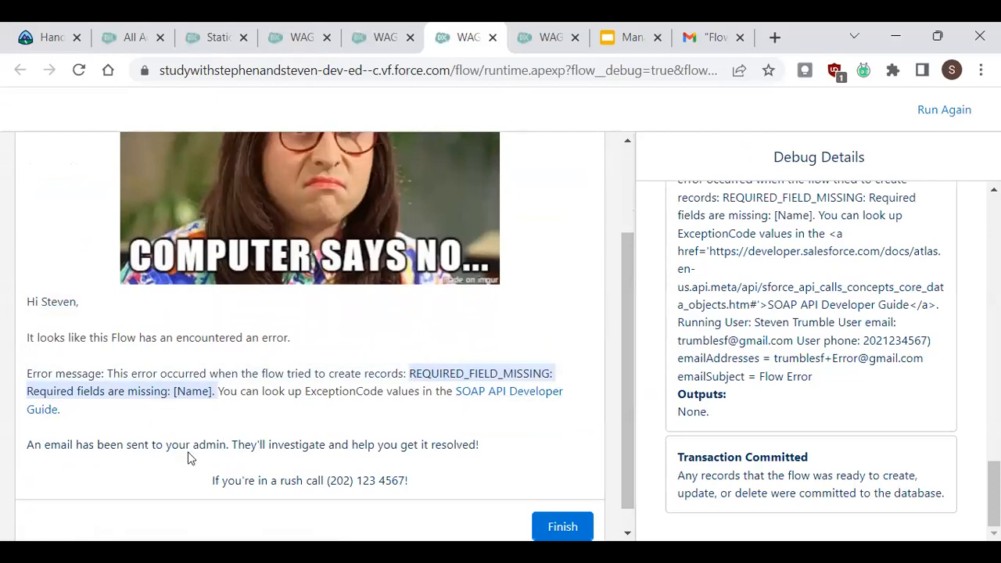
Open the Flow Error email under the Flow Errors label in Gmail.
click(702, 40)
click(315, 220)
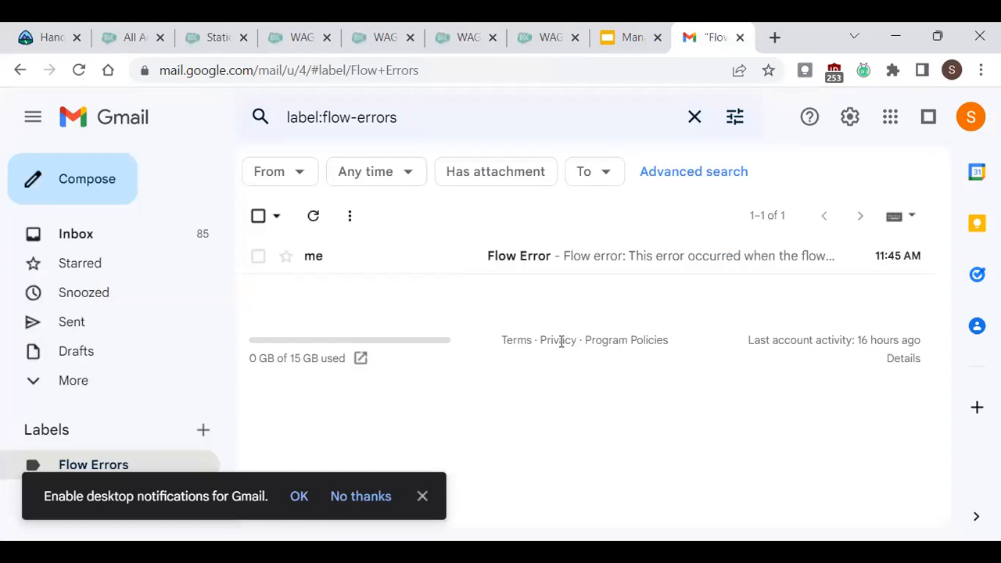
click(422, 495)
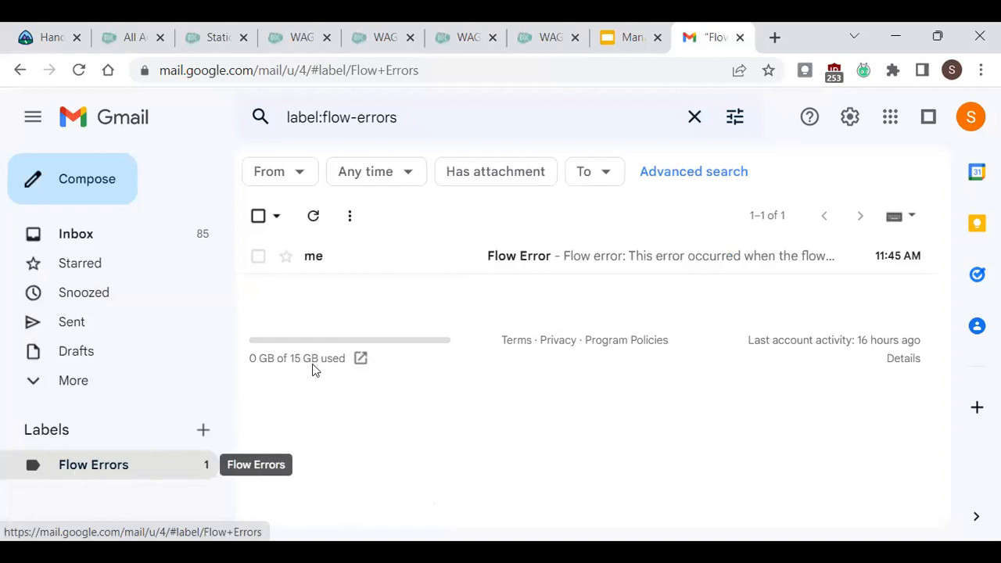
click(381, 268)
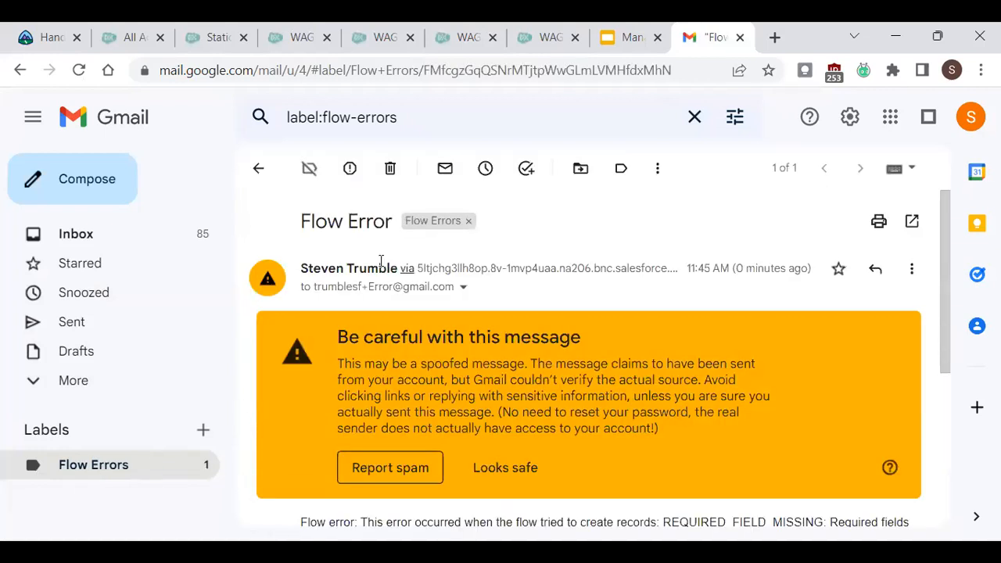
Mark the Flow Error email as looking safe.
drag(316, 287, 392, 292)
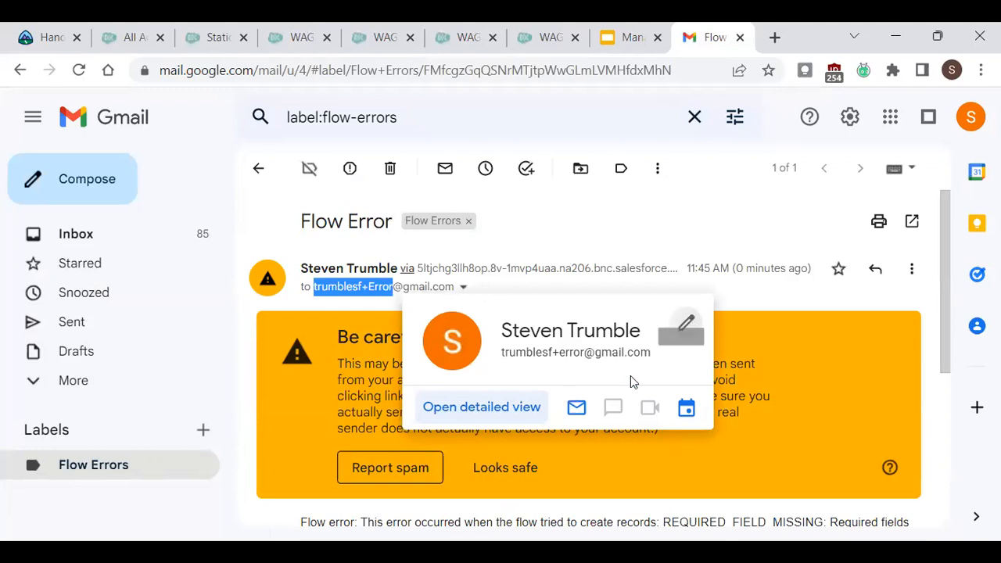
click(737, 291)
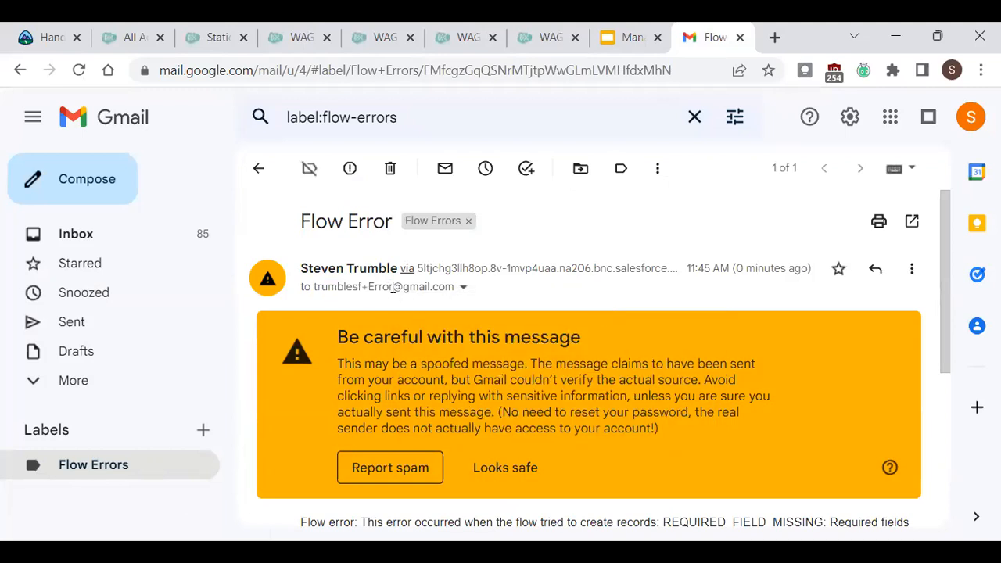
click(538, 468)
Read through the email body's fault message and running user's name, email and phone lines.
scroll(940, 268, down, 1)
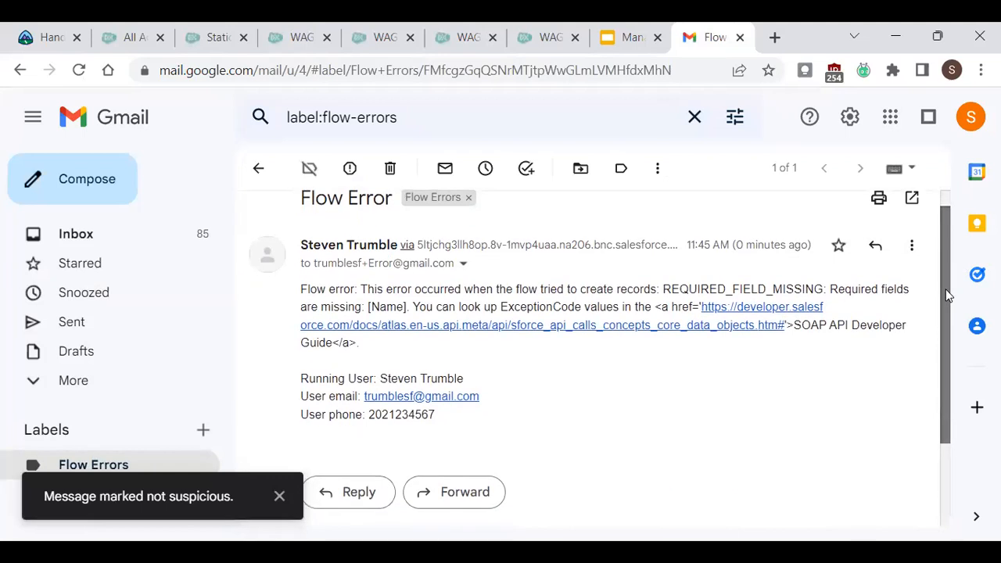
drag(306, 284, 344, 284)
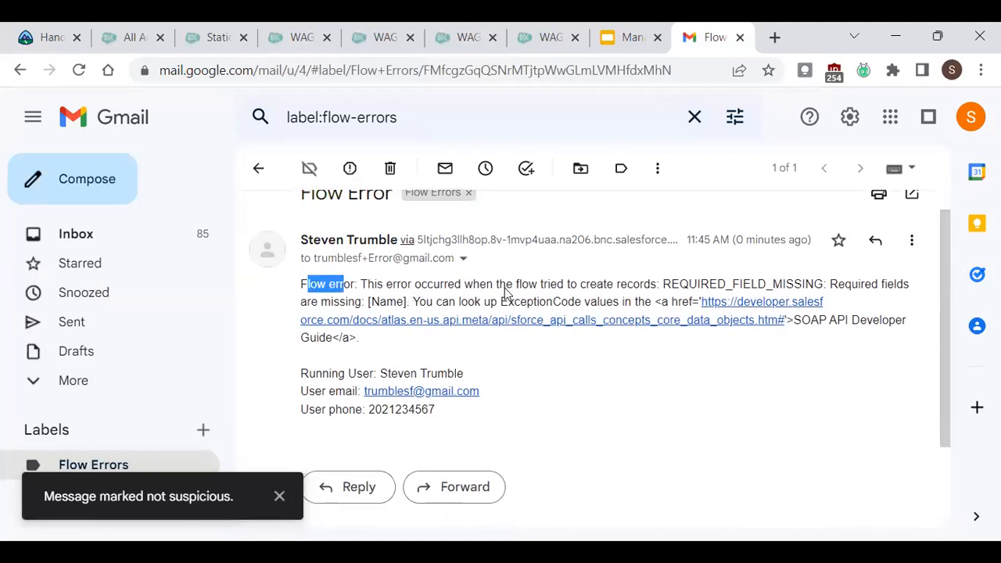
drag(322, 373, 417, 373)
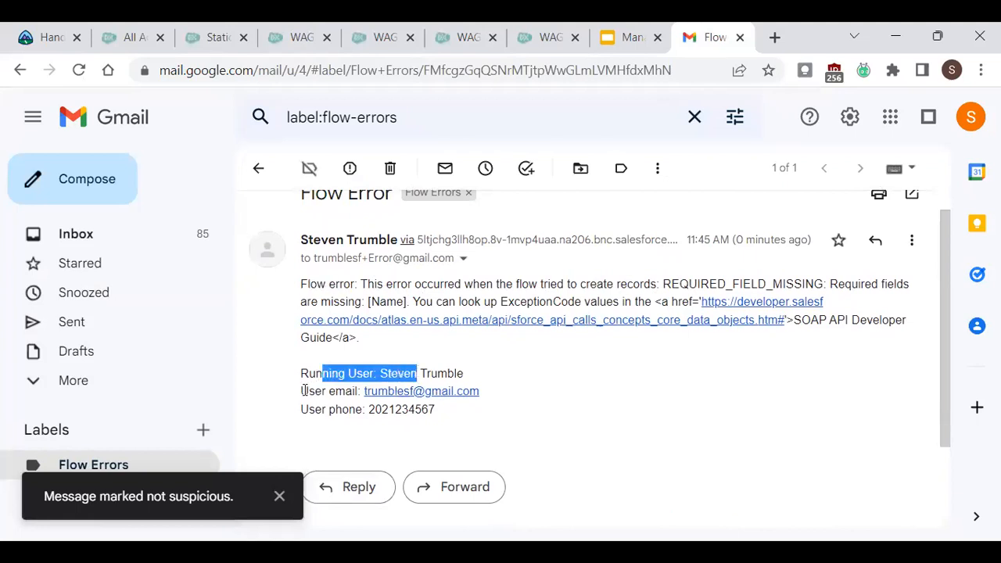
click(305, 391)
drag(290, 393, 361, 391)
click(309, 414)
drag(309, 414, 369, 412)
click(388, 413)
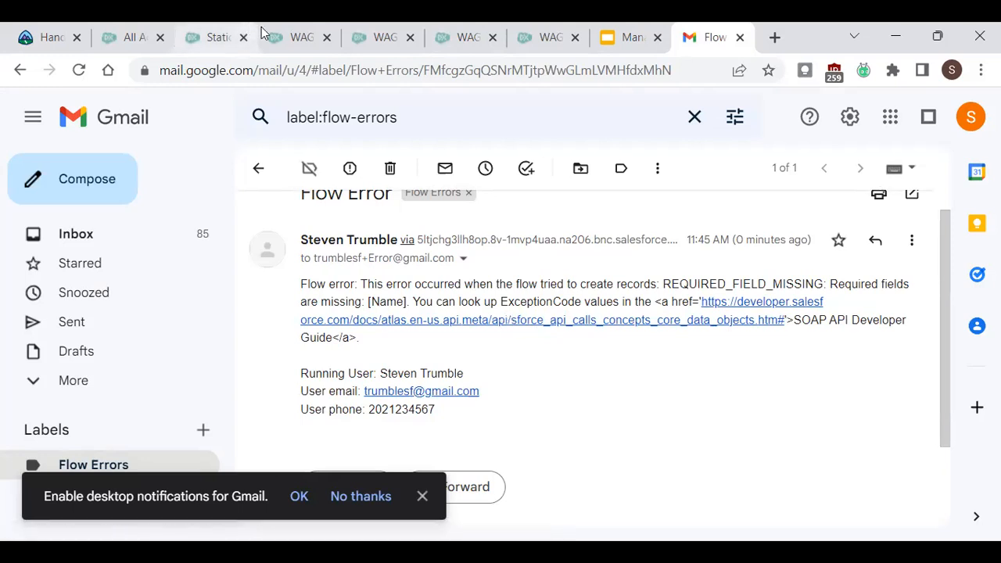
click(301, 37)
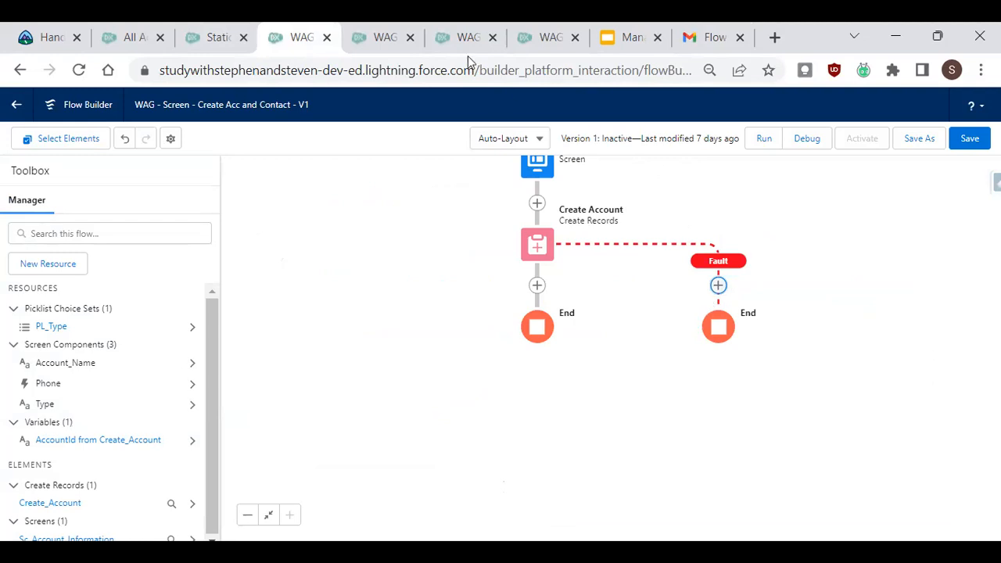
click(382, 41)
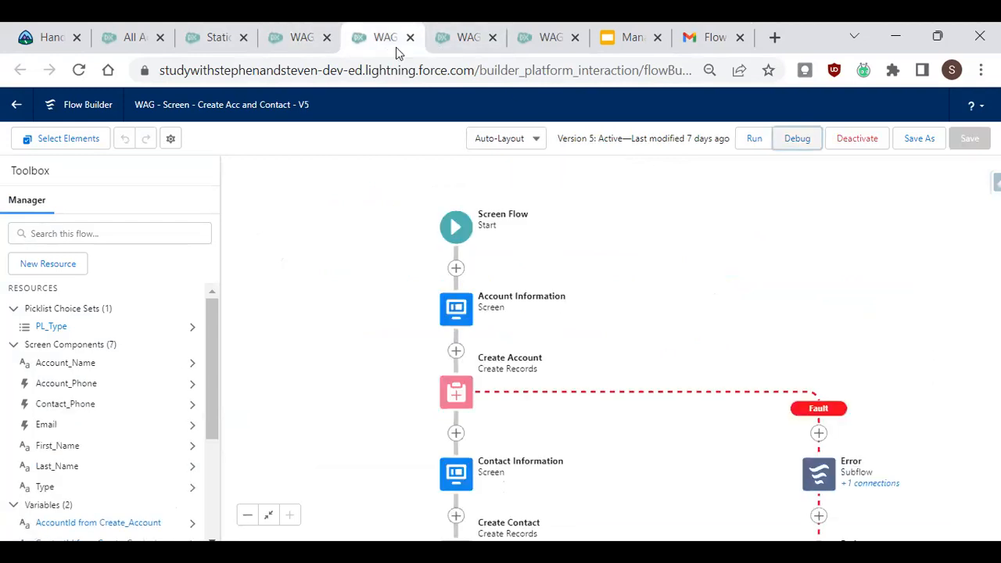
click(466, 35)
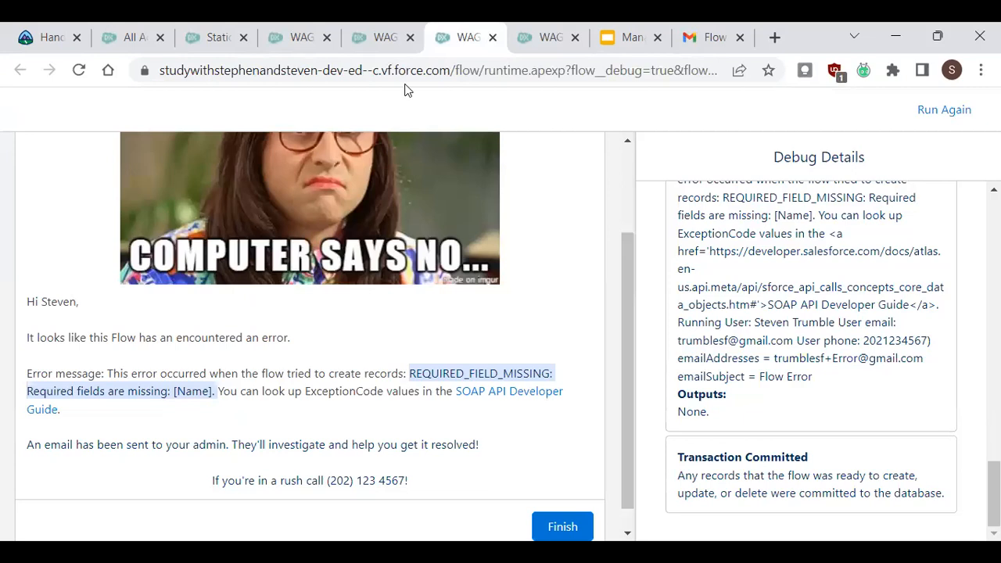
Open the TT_Email_Body text template in the WAG - Error subflow flow and enlarge its body editor.
click(550, 38)
click(550, 291)
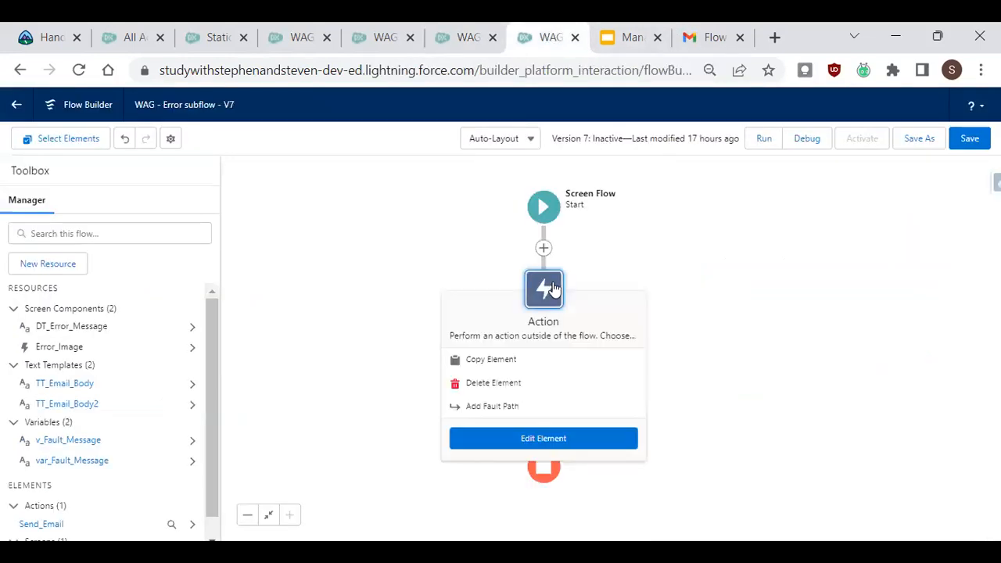
click(295, 300)
click(64, 384)
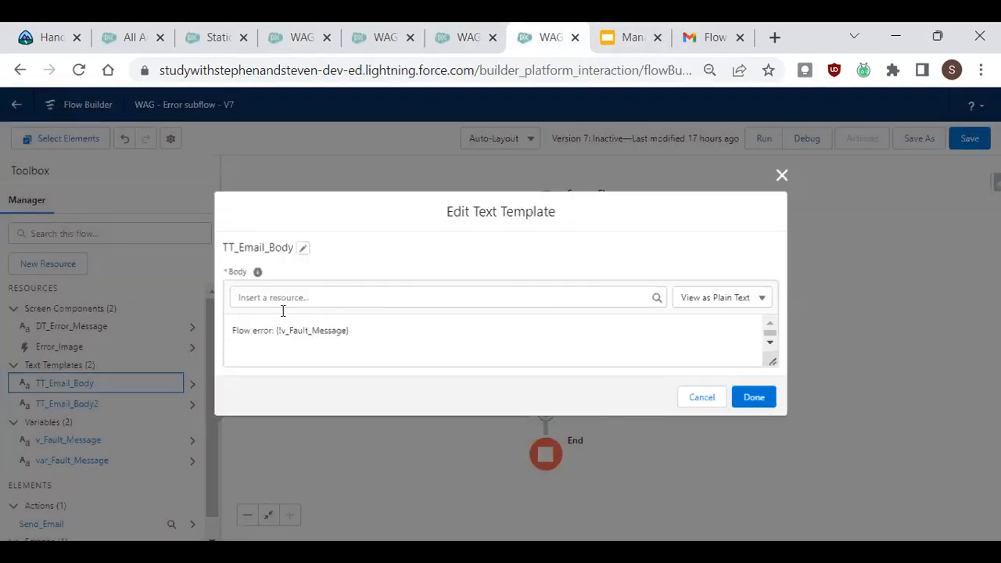
drag(772, 362, 774, 442)
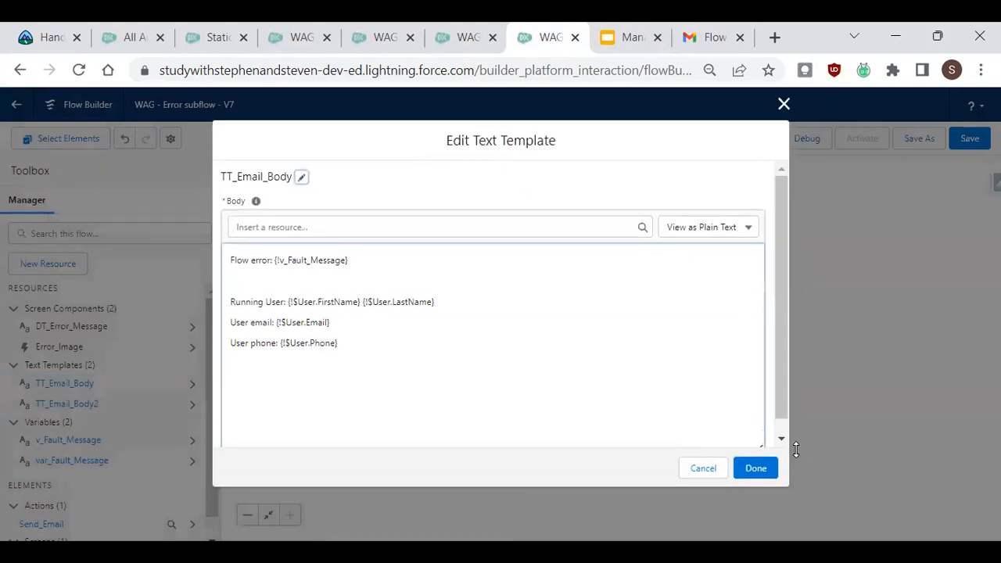
Check the TT_Email_Body template's body in the plain text view.
click(735, 232)
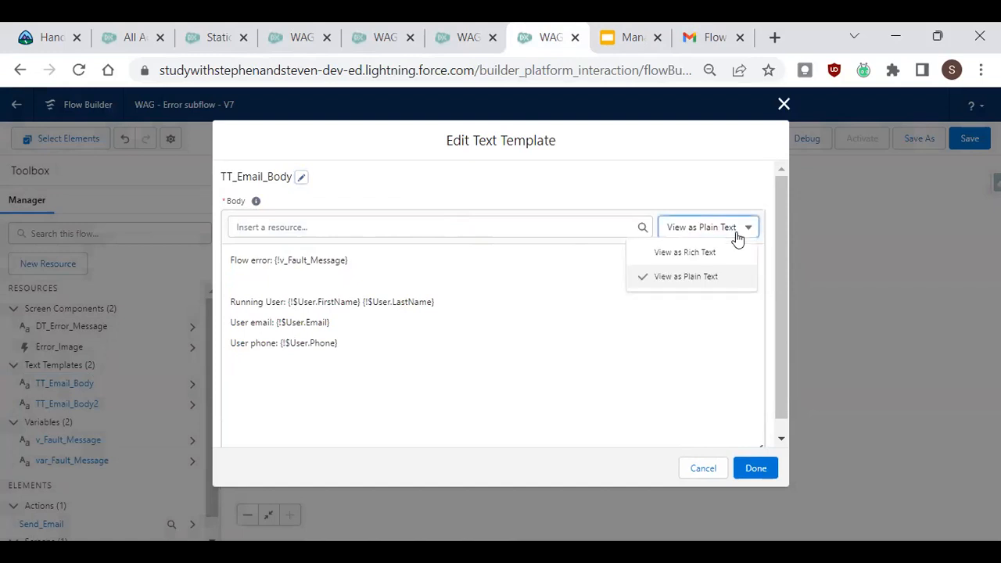
click(689, 280)
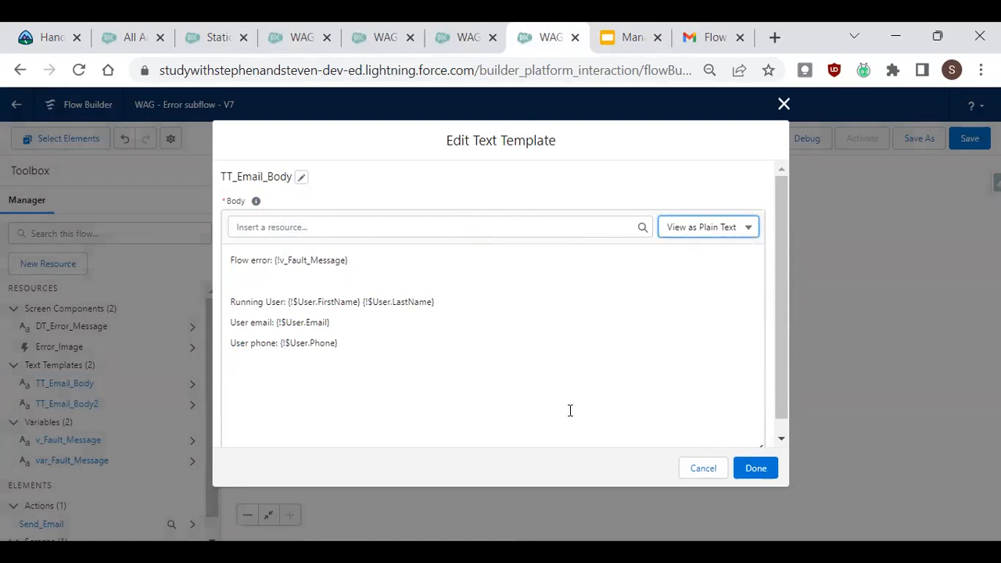
click(300, 277)
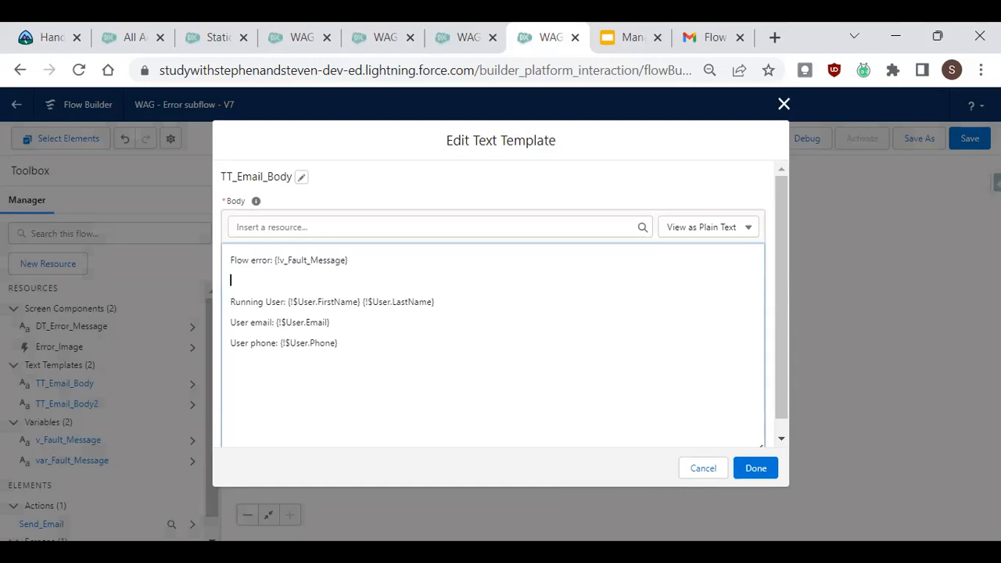
Open the 'Add subflow to fault path' slide in the Manage Flow Errors with a Sub-Flow presentation.
click(629, 38)
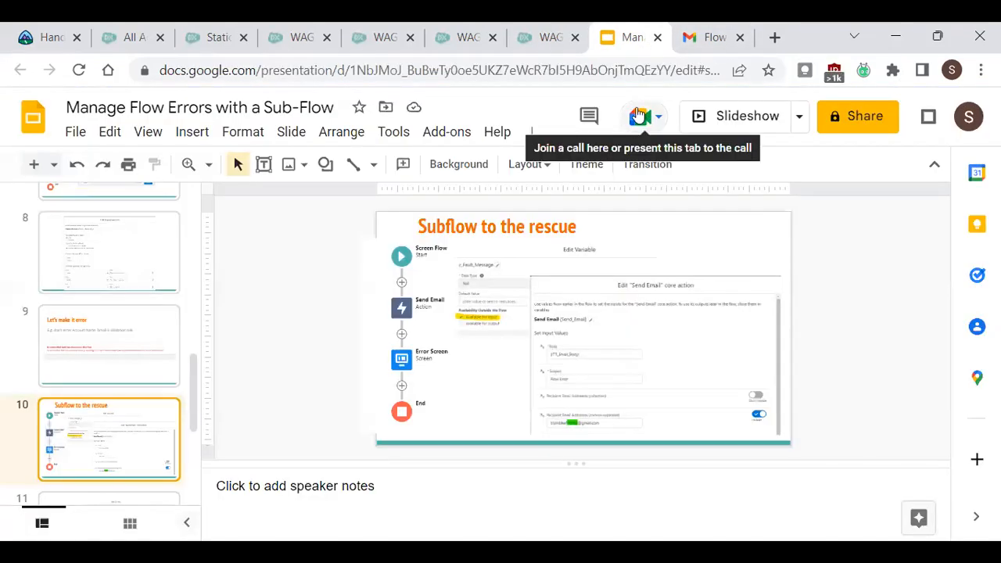
drag(189, 397, 194, 463)
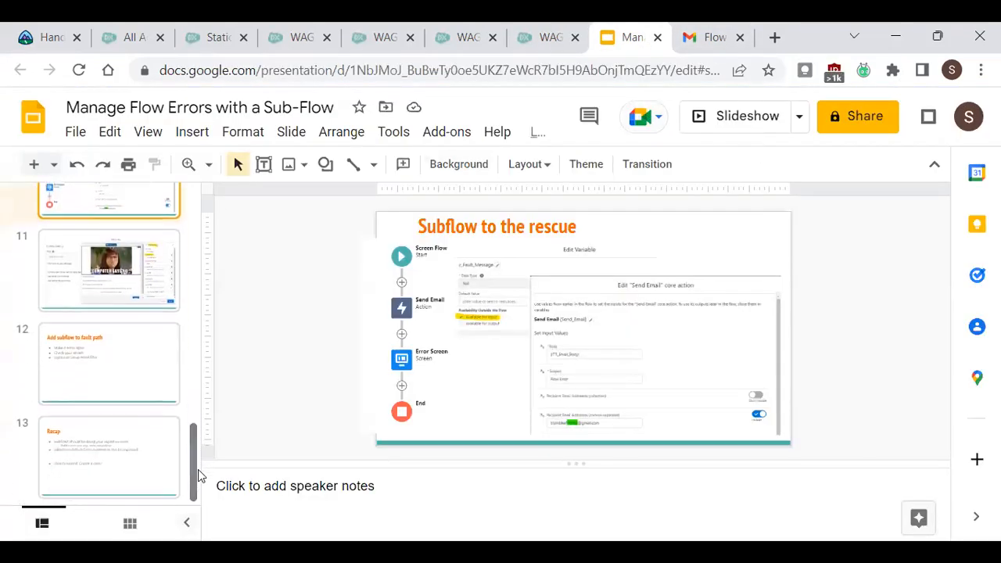
click(144, 354)
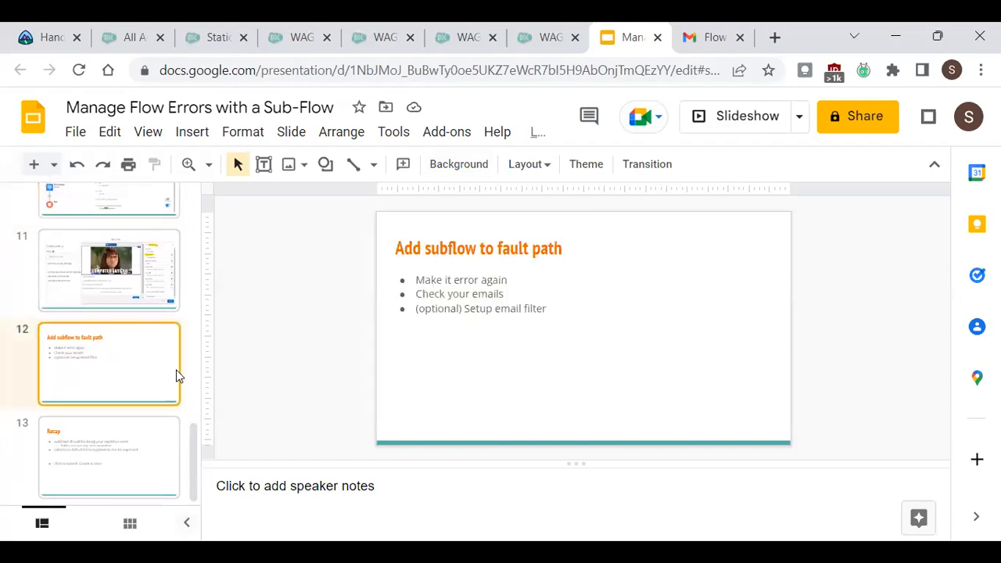
click(700, 45)
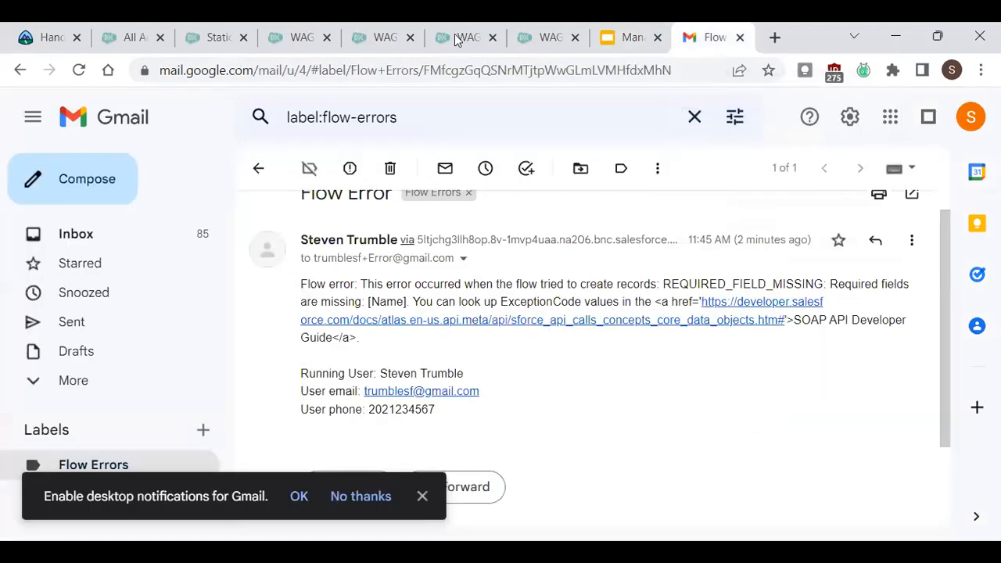
click(540, 43)
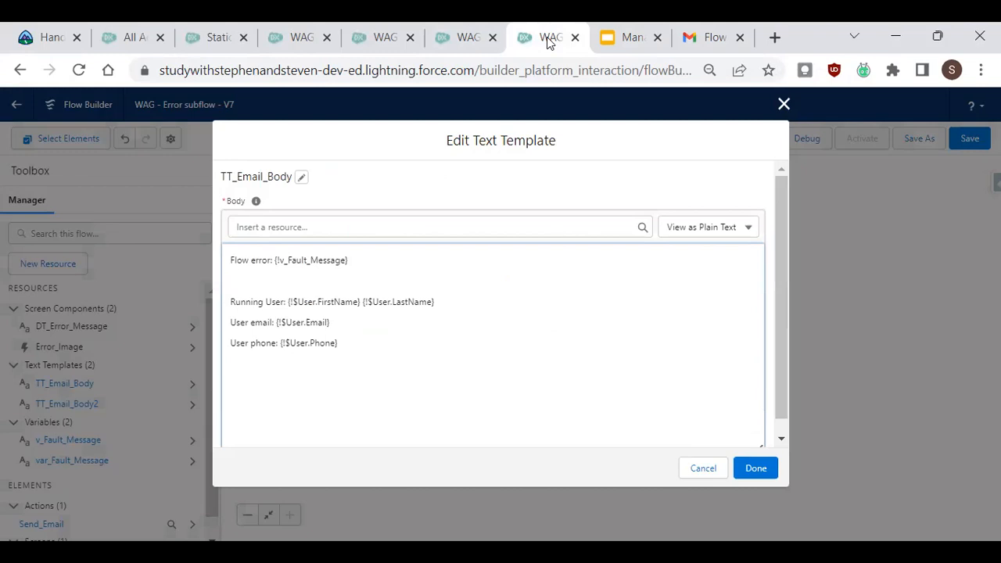
click(447, 41)
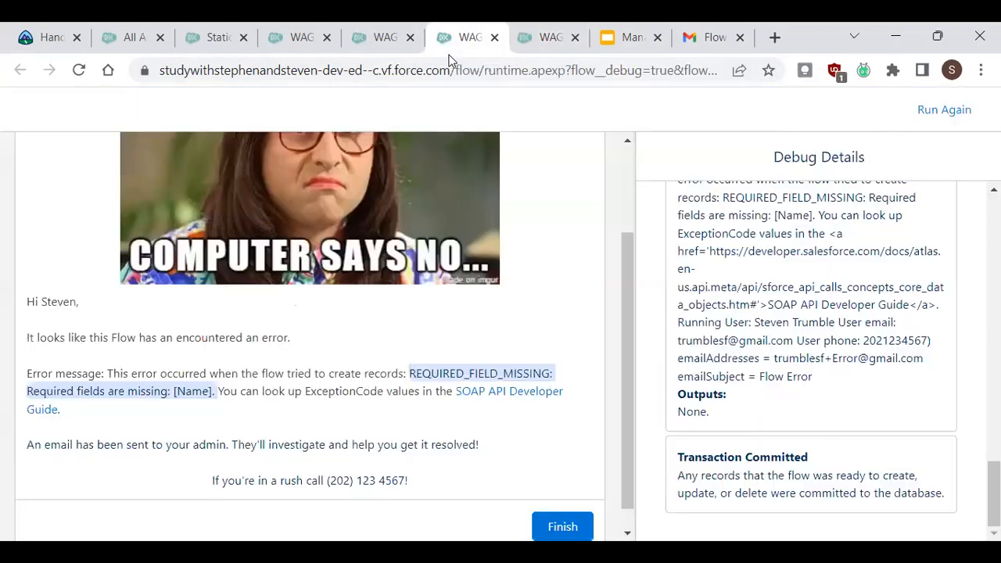
Delete the fault path from the Create Contact element in the Create Acc and Contact flow.
click(387, 44)
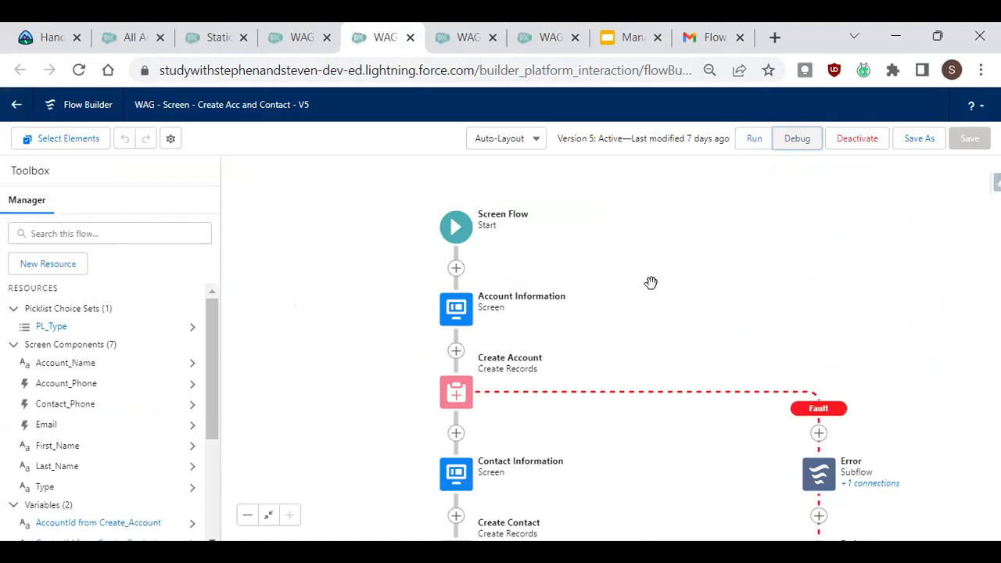
scroll(525, 384, down, 2)
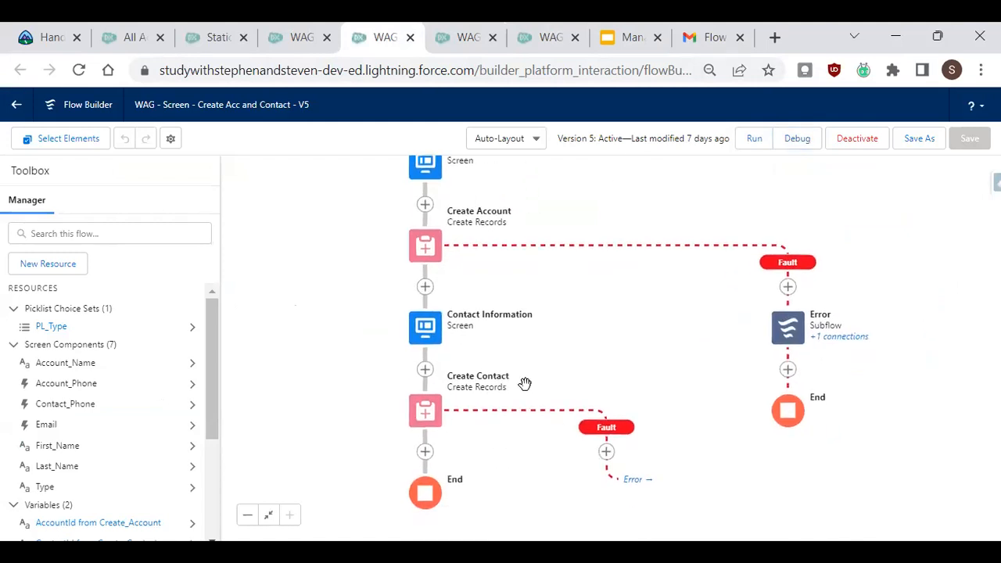
click(436, 409)
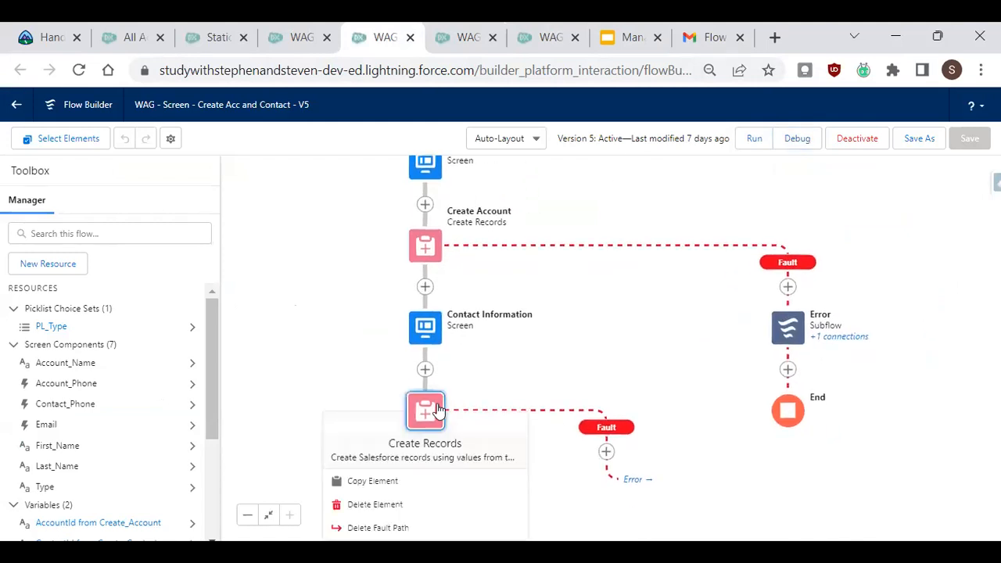
click(409, 524)
Add a new fault path to the Create Contact element.
drag(712, 377, 879, 459)
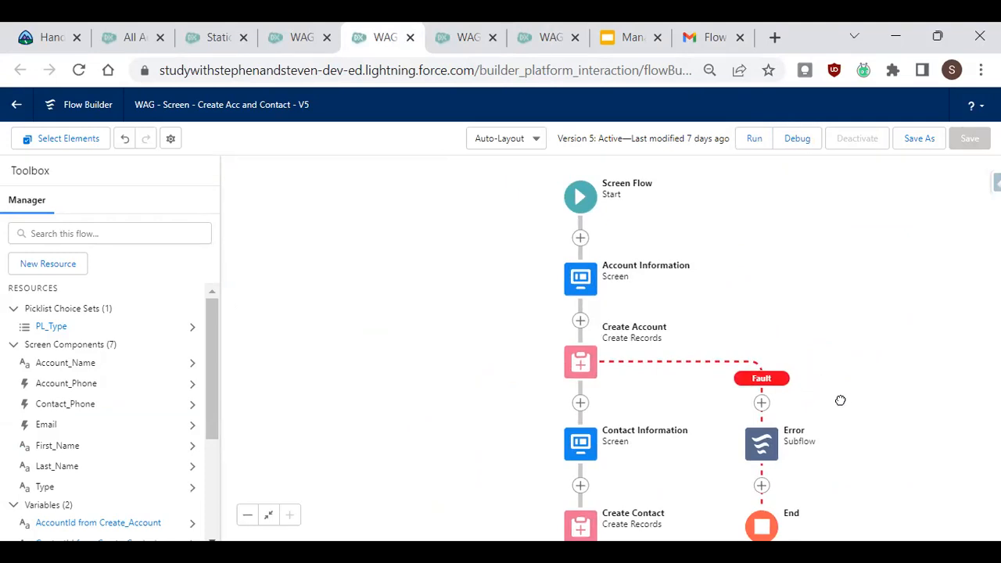
drag(839, 400, 798, 332)
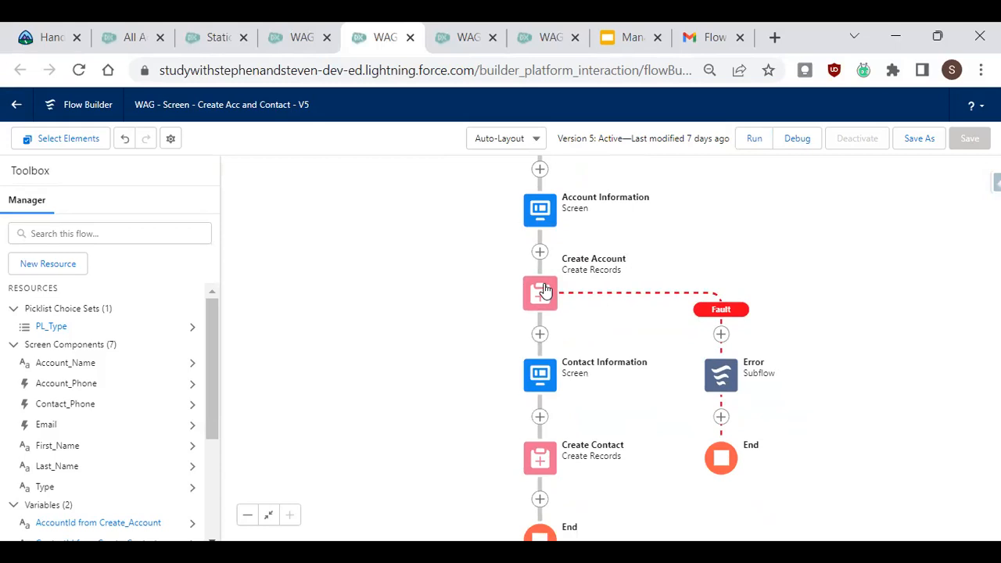
drag(637, 306, 627, 228)
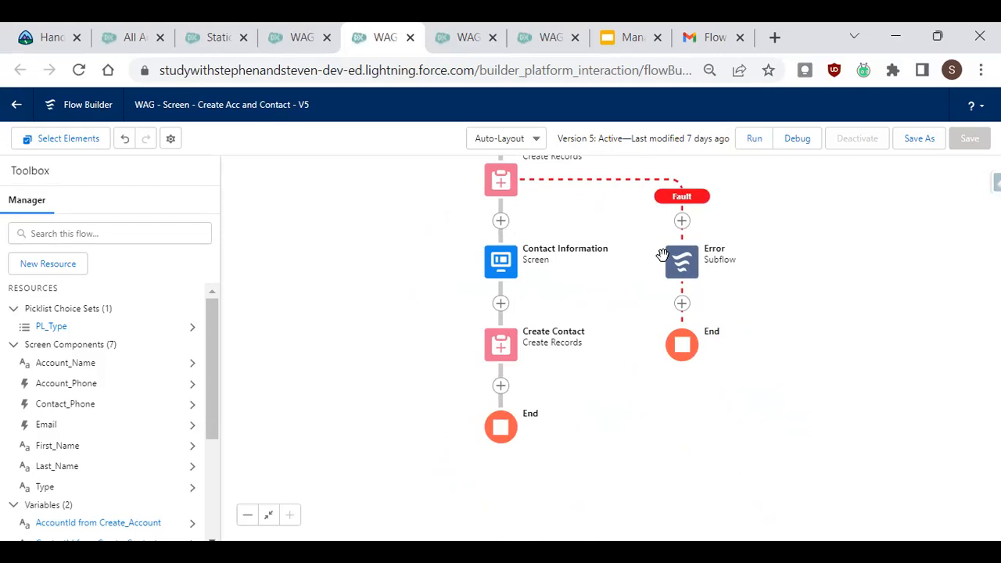
drag(612, 205, 693, 401)
drag(686, 338, 688, 309)
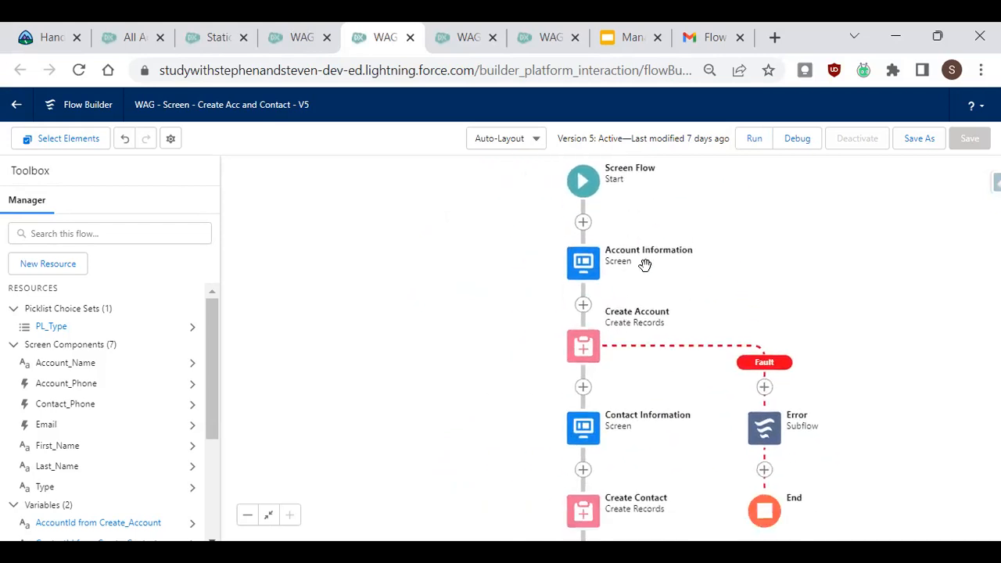
drag(674, 410, 649, 316)
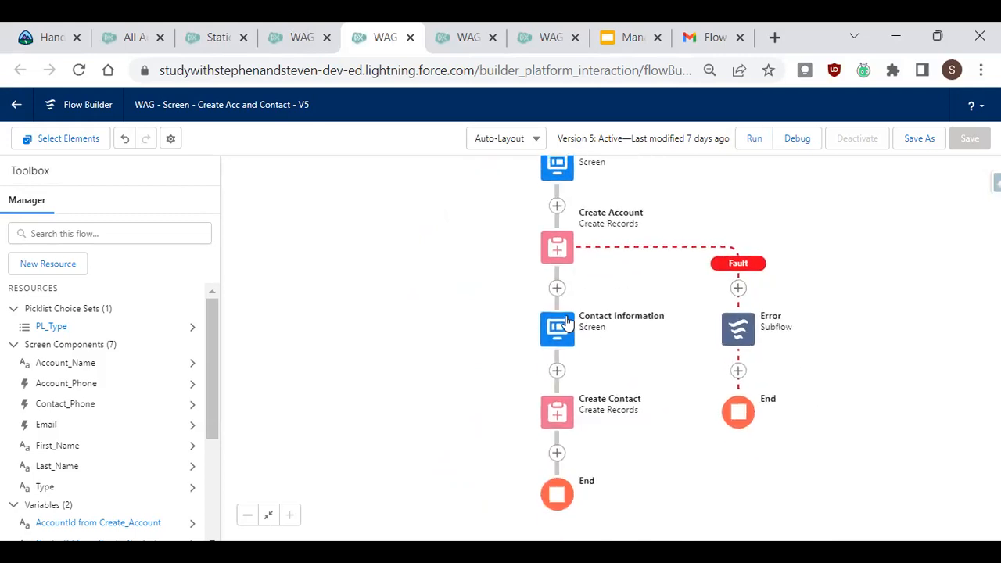
drag(668, 410, 614, 302)
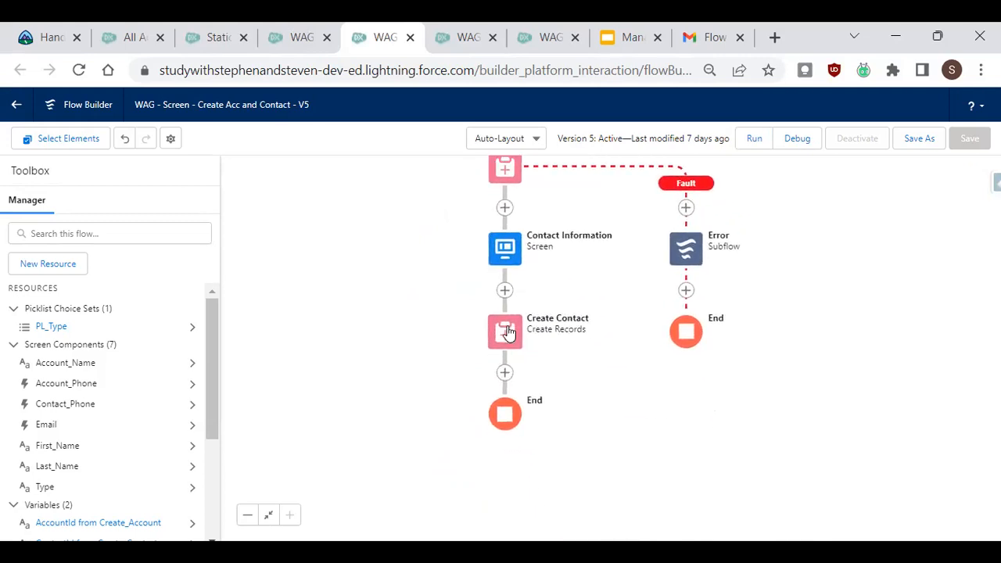
click(507, 331)
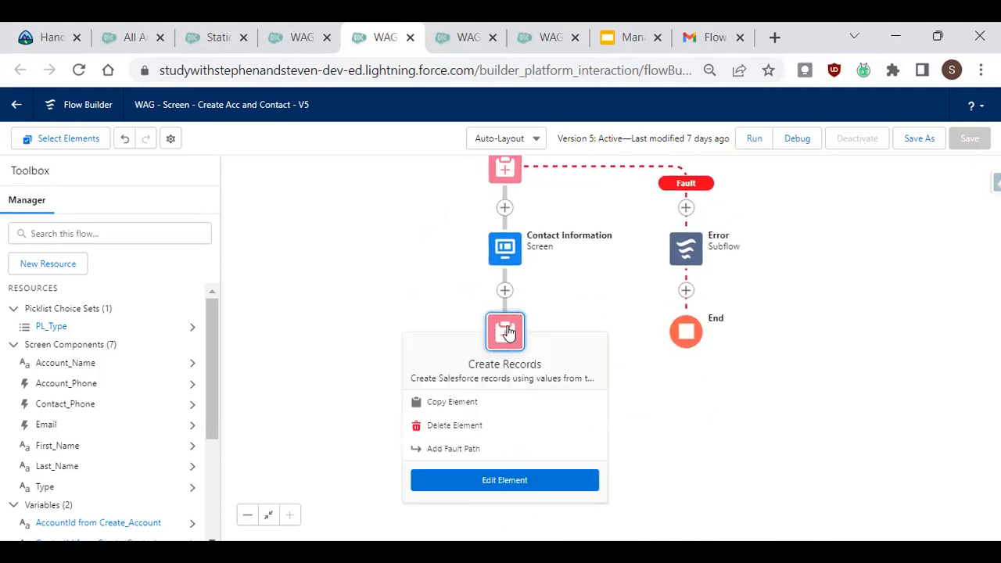
click(462, 449)
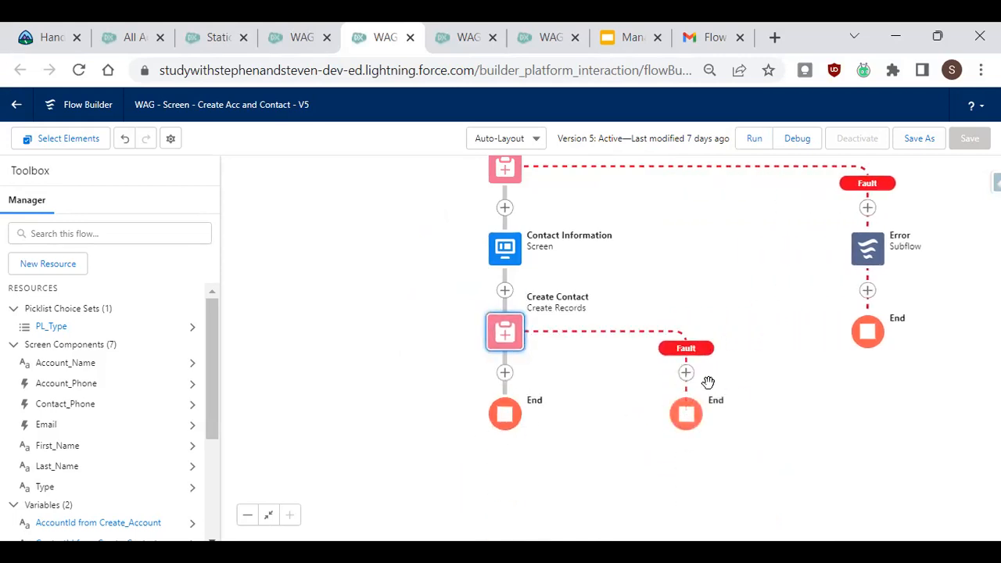
click(686, 373)
scroll(704, 470, down, 3)
click(718, 452)
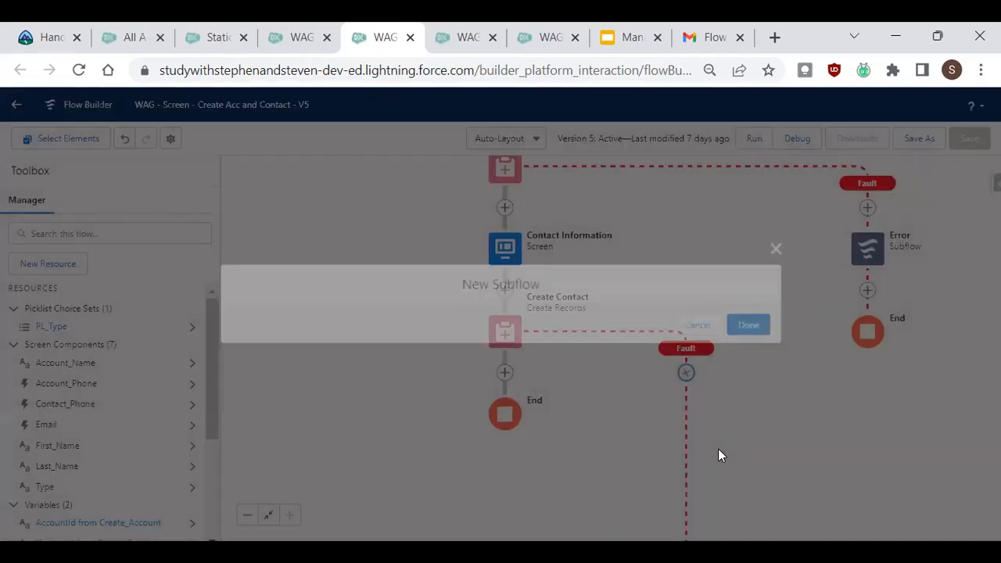
text(rr)
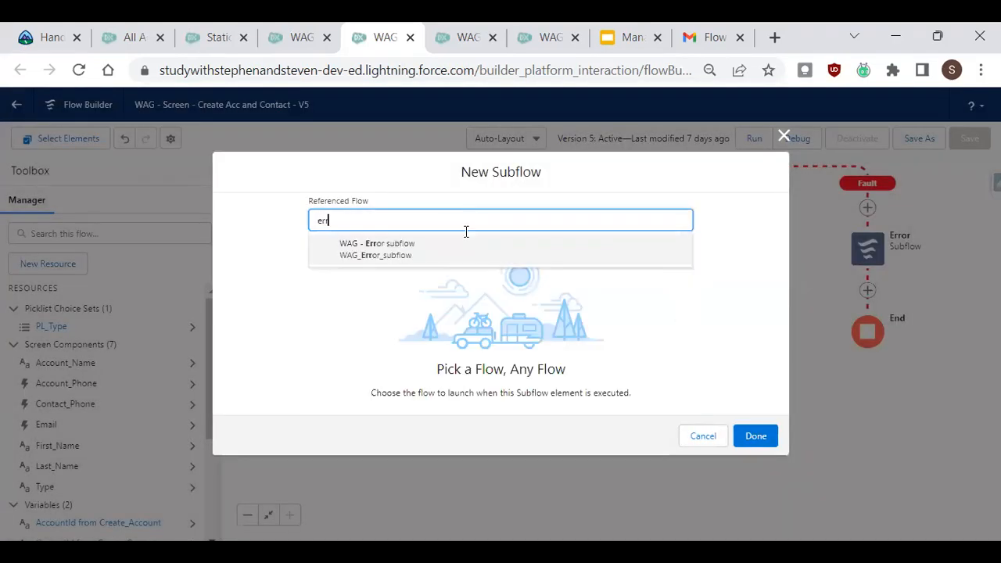
click(458, 242)
click(376, 292)
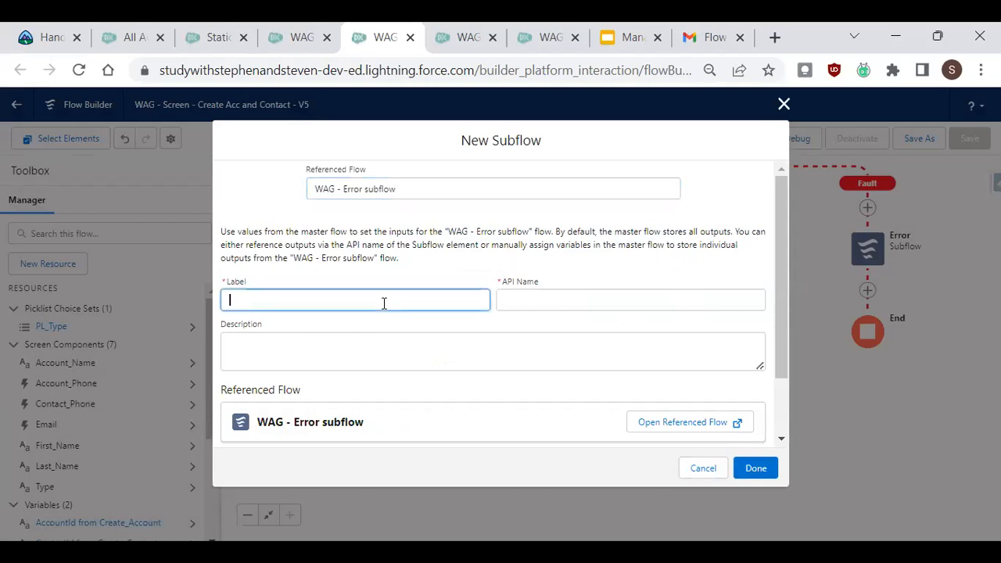
text(sdfsadf)
click(577, 303)
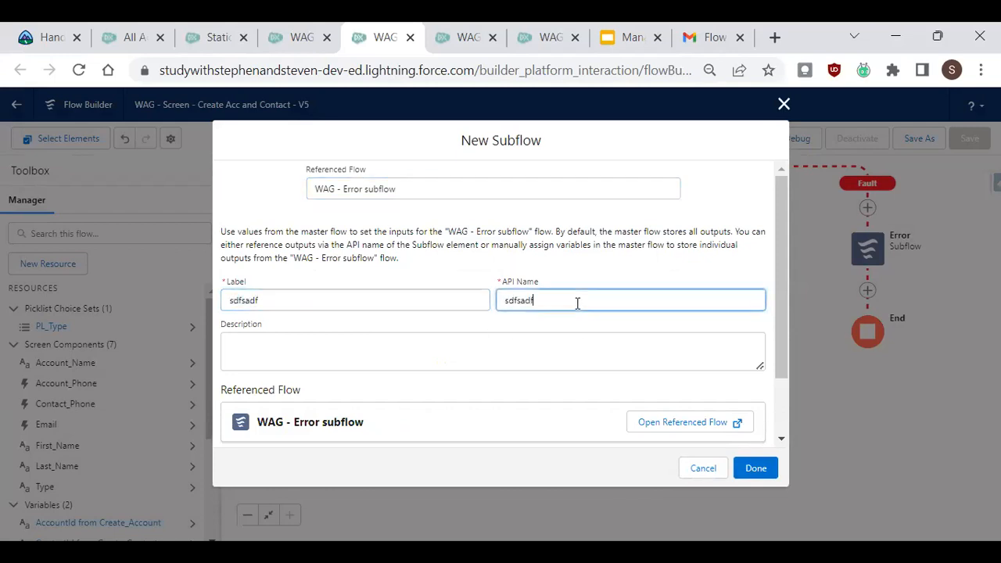
drag(778, 309, 789, 375)
click(726, 411)
click(704, 467)
Copy the Error subflow element on the Create Account fault path.
right_click(877, 266)
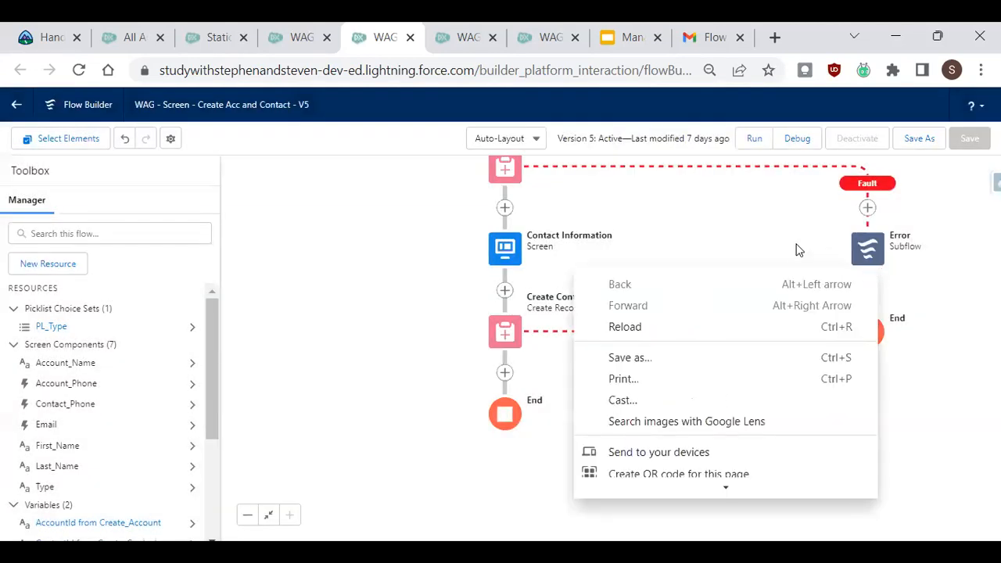
click(800, 249)
click(867, 252)
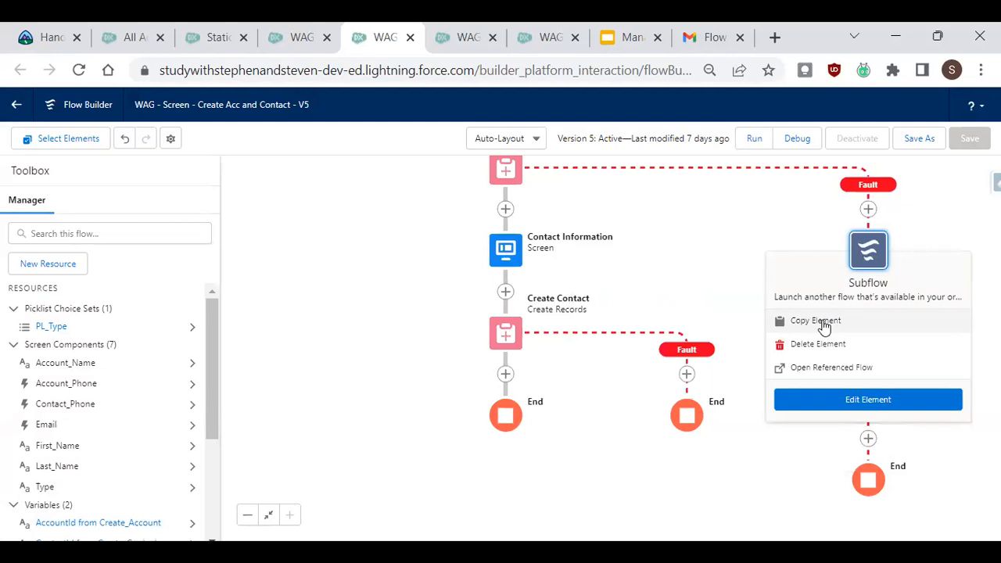
click(824, 327)
Paste the copied Error subflow onto the Create Contact fault path, then delete the pasted element.
click(687, 374)
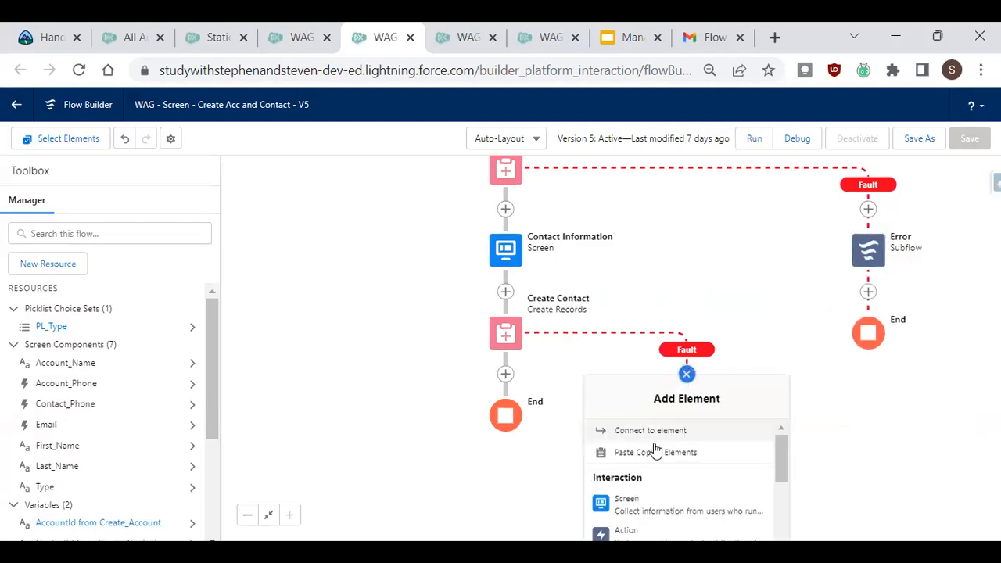
click(654, 453)
drag(781, 416, 753, 401)
click(654, 403)
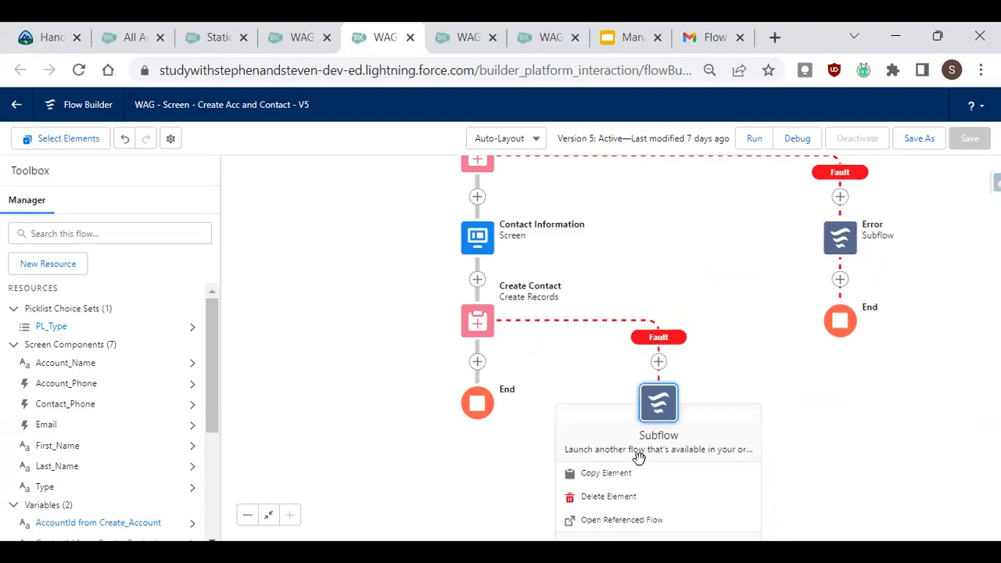
click(630, 499)
Connect the Create Contact fault path to the existing Error subflow element.
drag(746, 284, 706, 348)
click(622, 422)
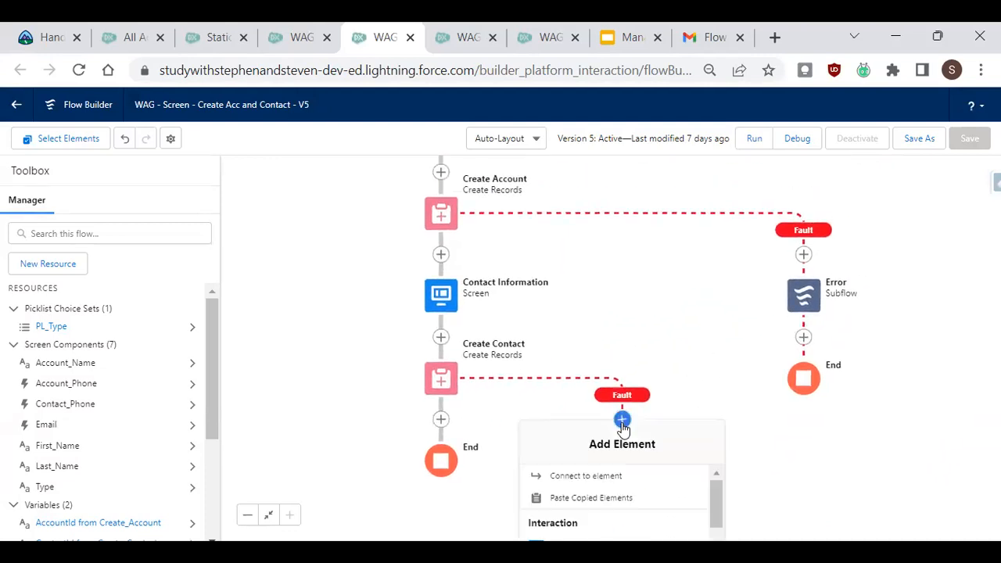
click(592, 484)
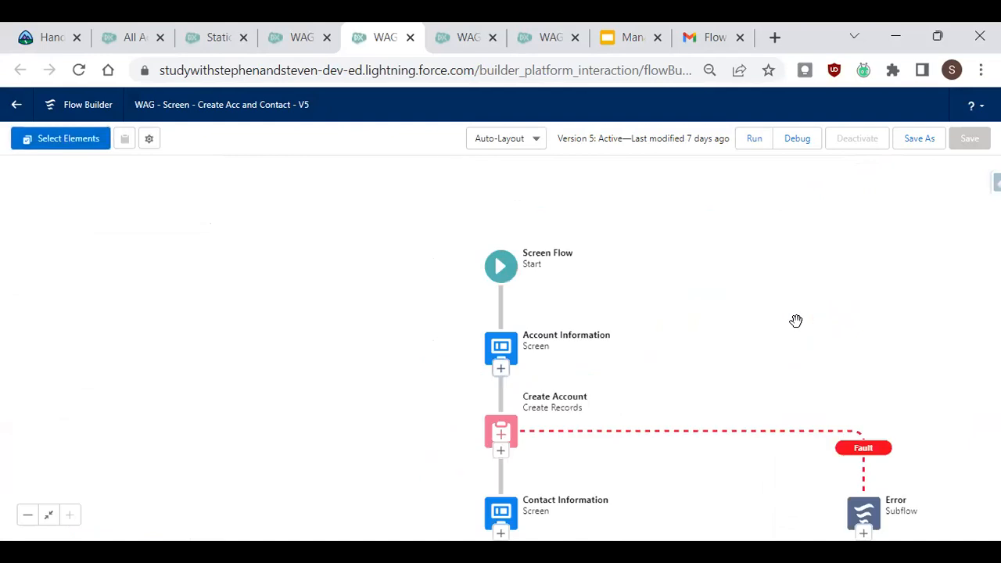
drag(849, 414, 719, 215)
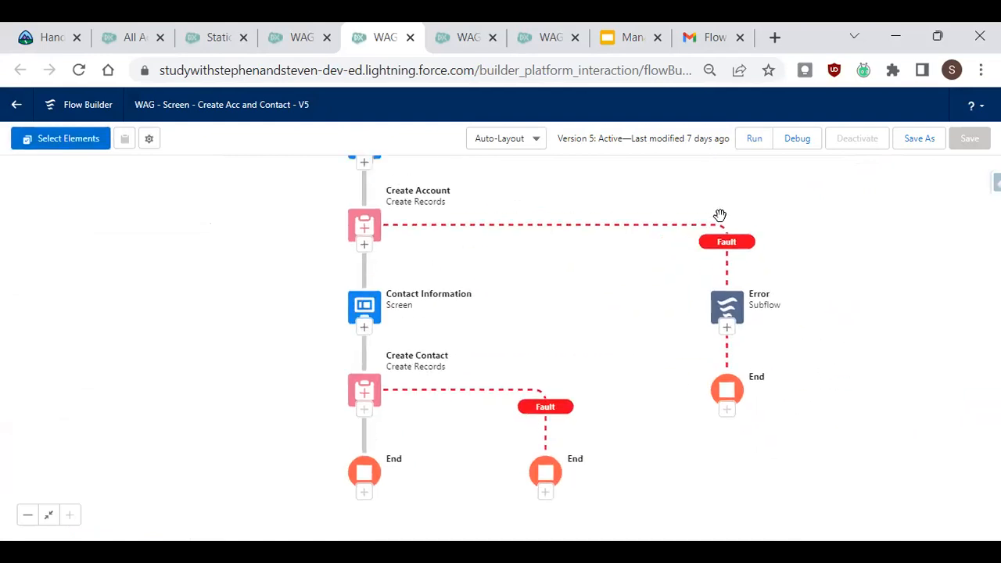
click(726, 327)
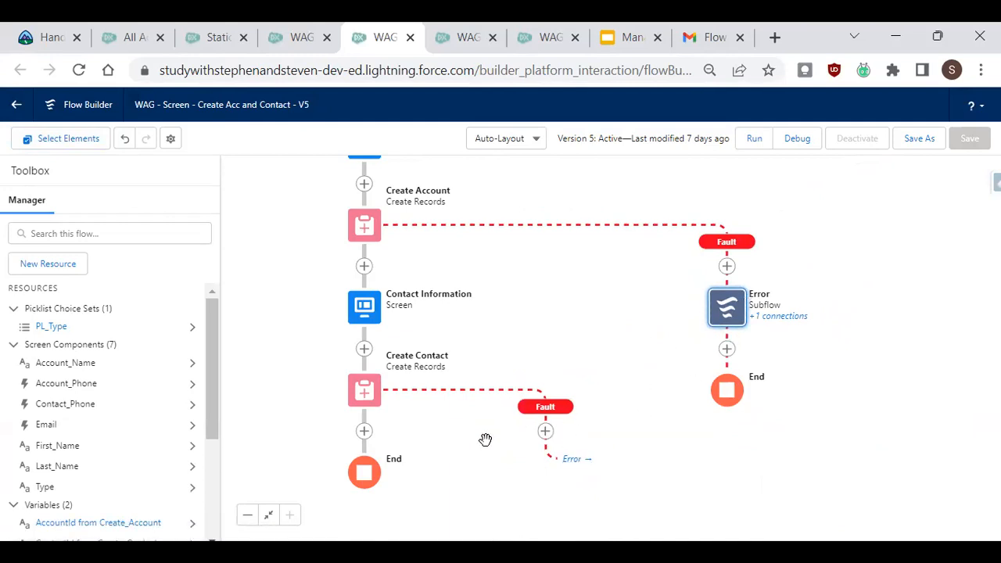
Open the Error subflow element's settings to review its input values.
drag(640, 324, 561, 352)
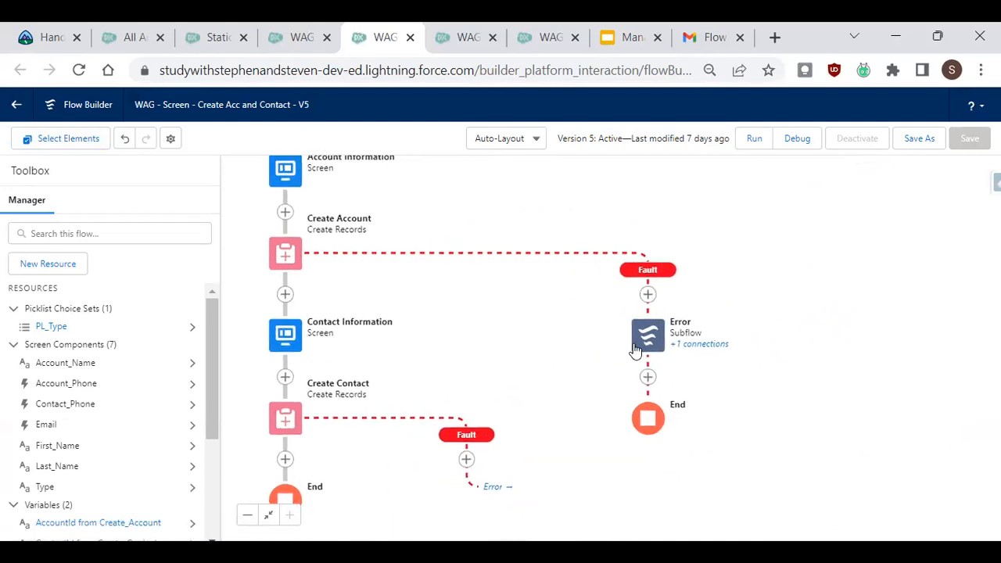
click(646, 342)
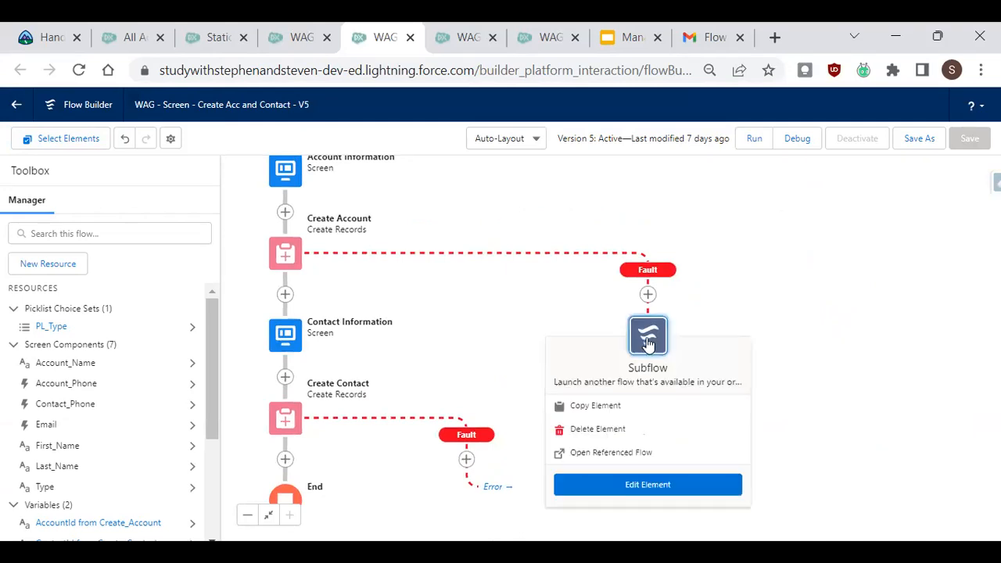
click(656, 485)
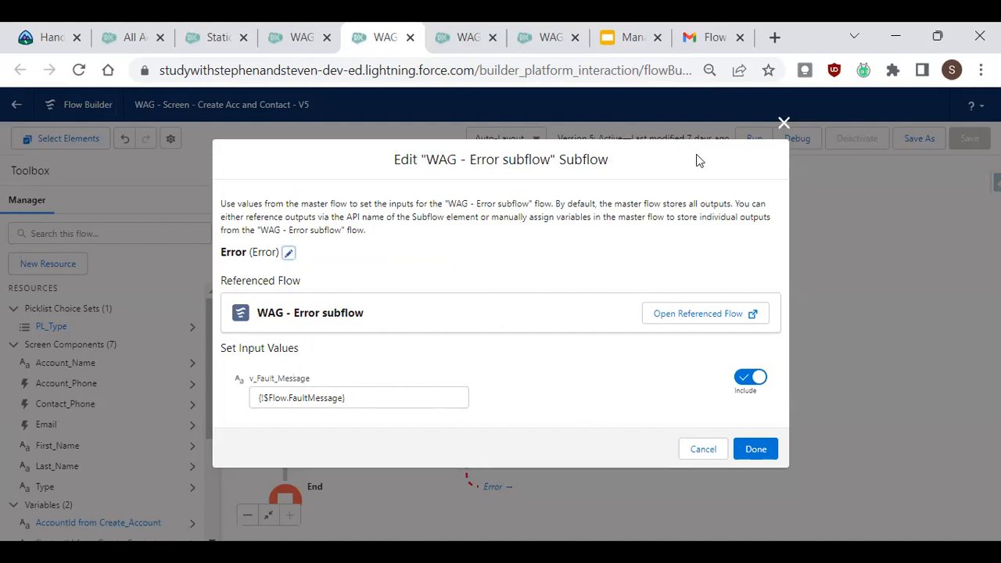
Close the subflow settings and open the Error Screen in the Error subflow to review its message content.
click(783, 123)
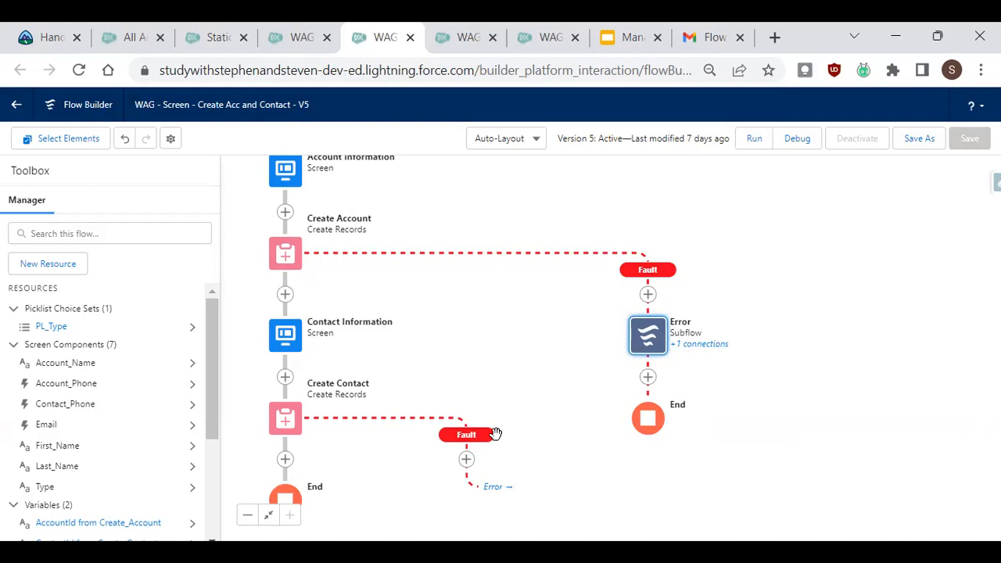
drag(553, 314, 568, 268)
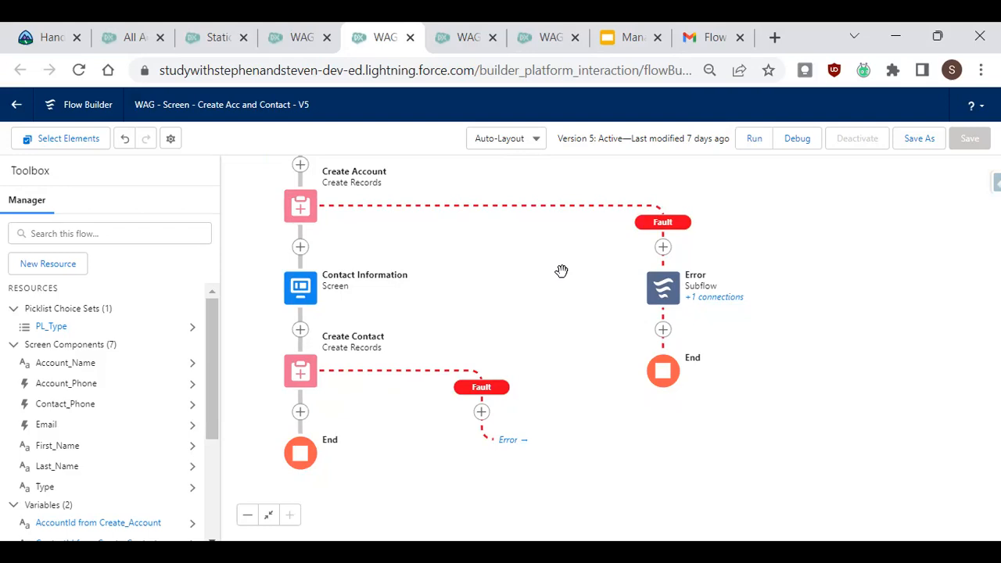
click(538, 34)
click(780, 110)
scroll(527, 308, down, 1)
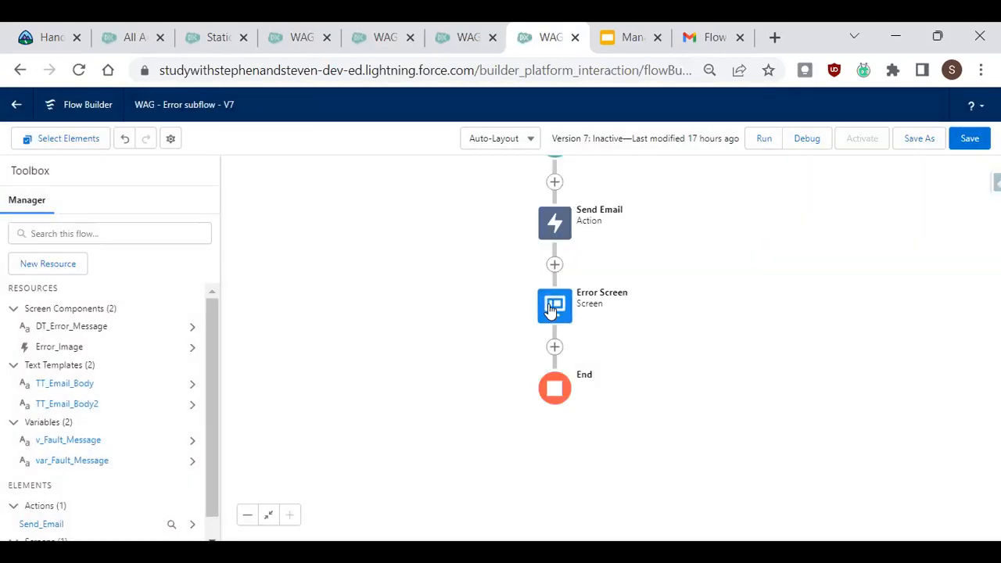
click(554, 313)
click(570, 432)
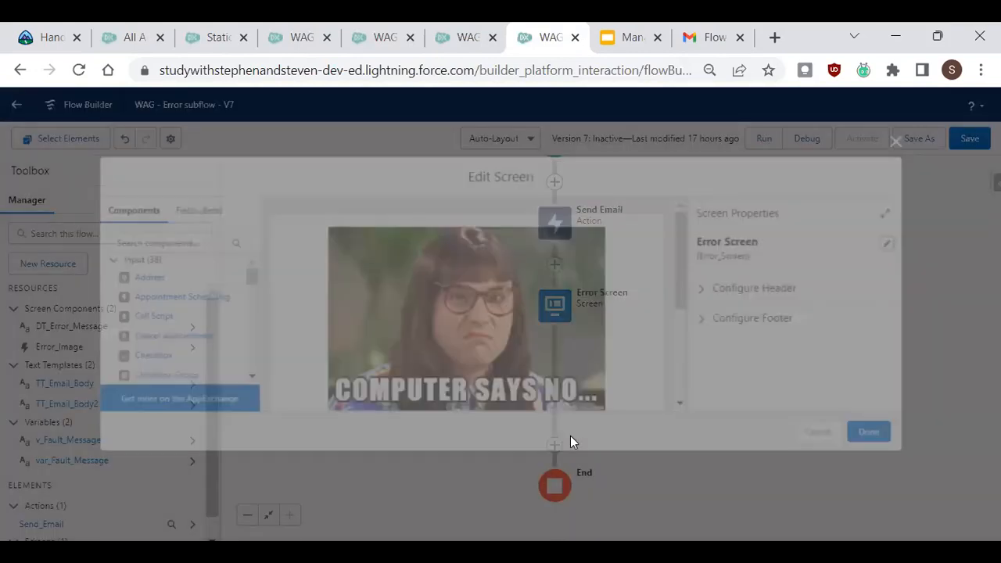
drag(691, 257, 688, 367)
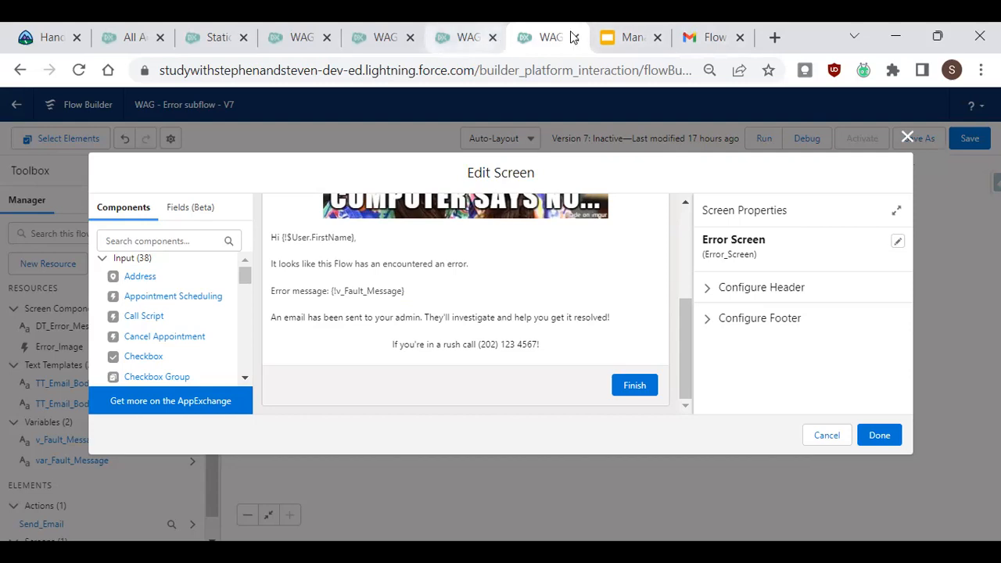
Switch to Gmail and examine the flow error email's fault message and its link markup.
click(712, 37)
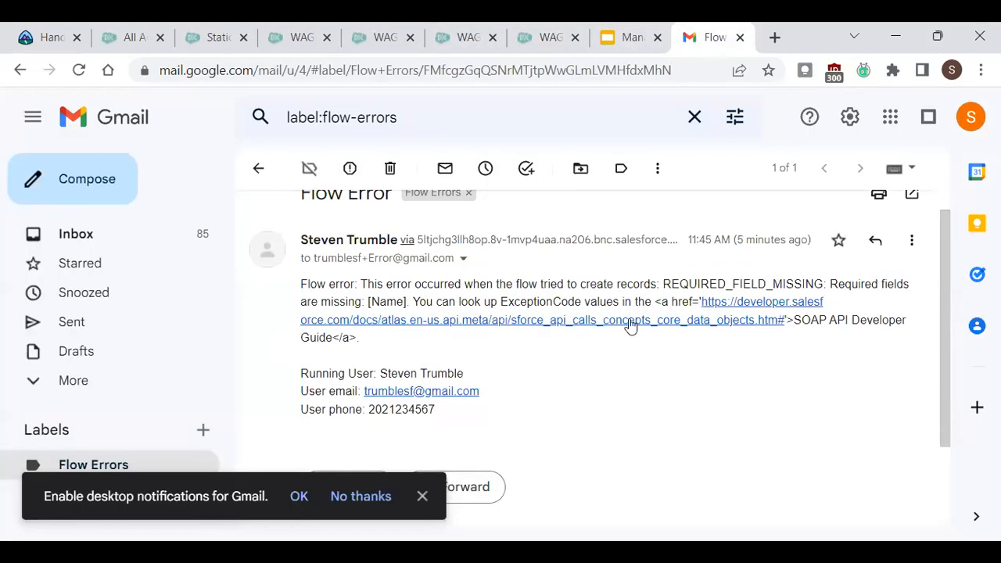
drag(361, 337, 793, 321)
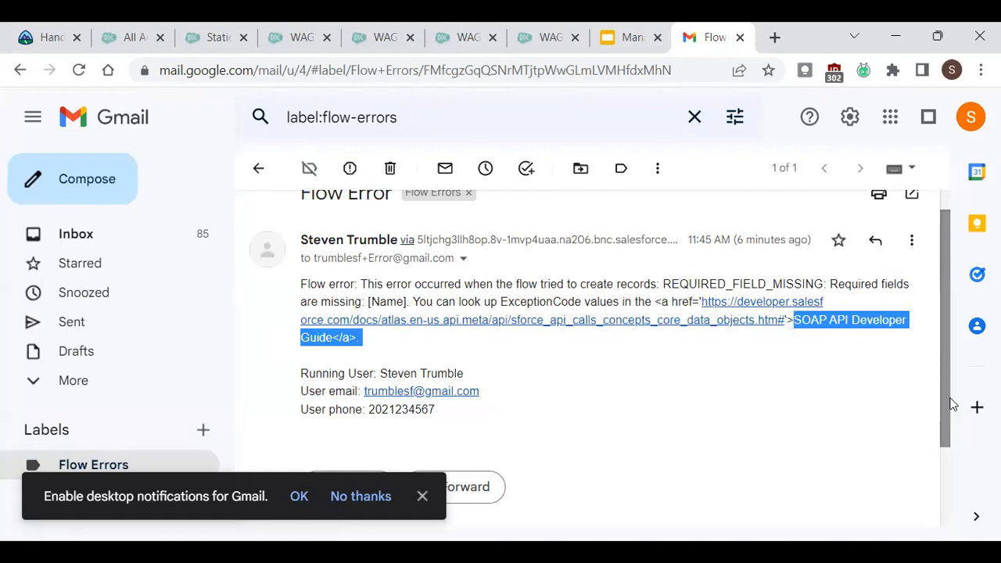
click(415, 343)
drag(372, 337, 656, 302)
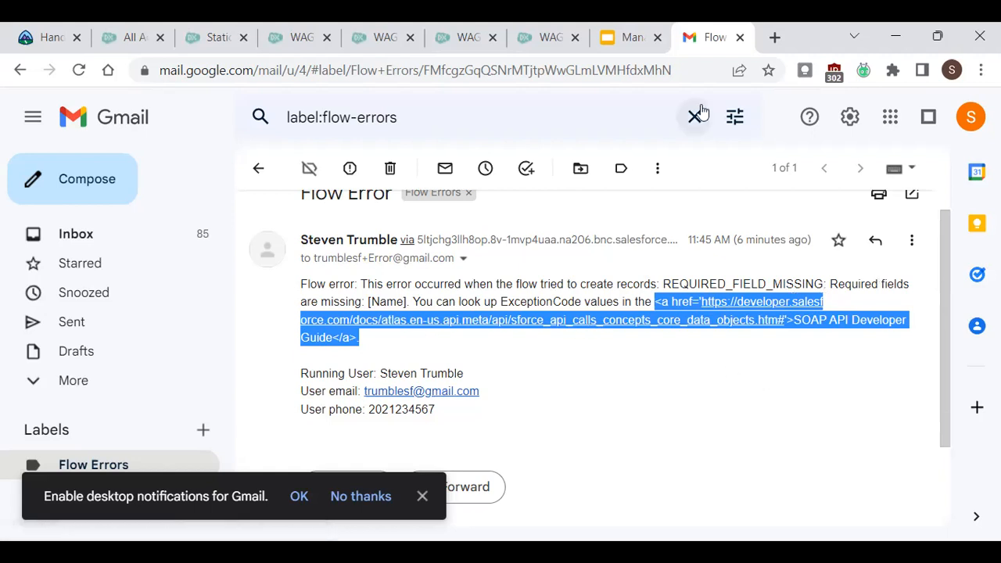
Glance at the presentation slide, then return to the Error Screen editor and review its content.
click(617, 41)
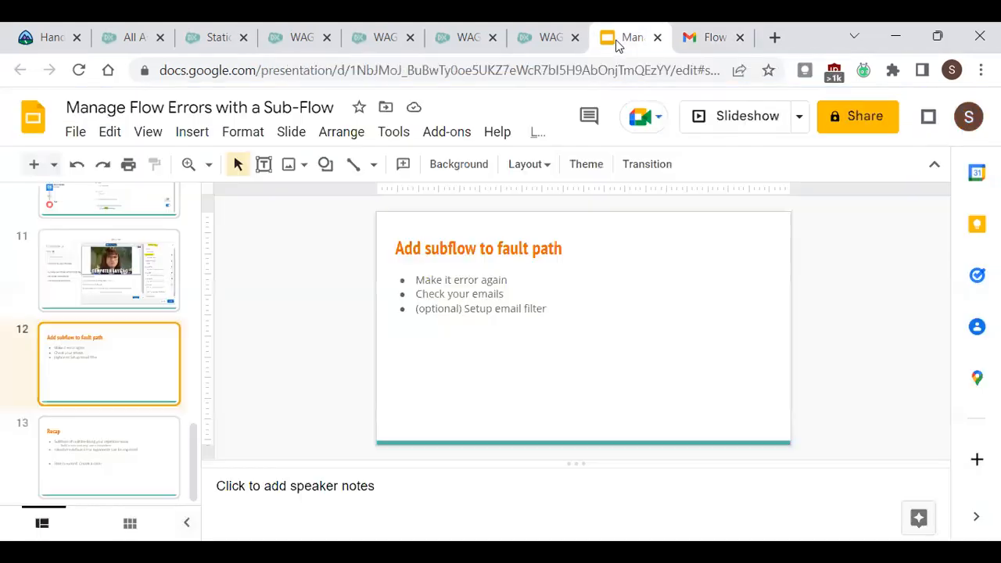
click(552, 37)
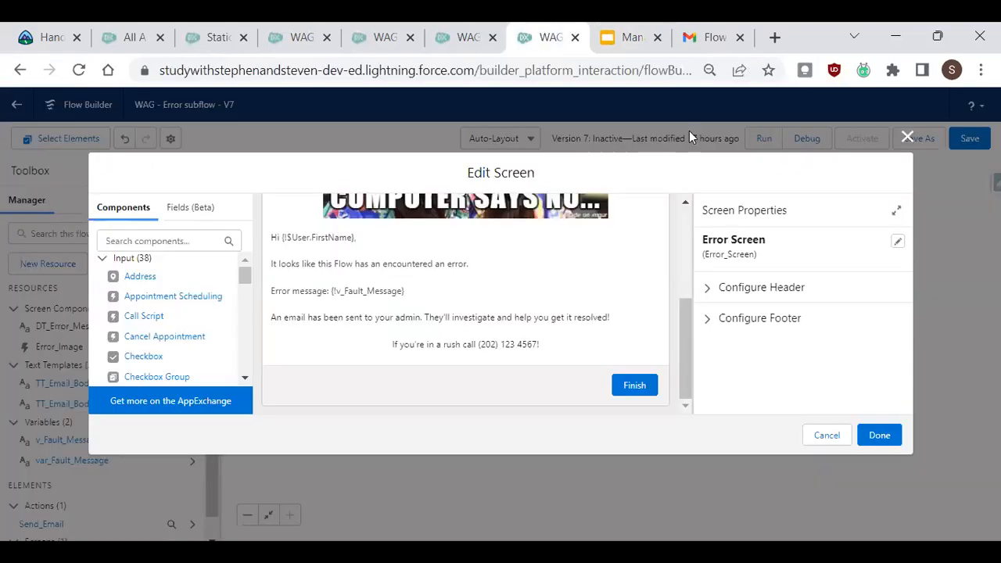
mouse_move(686, 330)
mouse_down()
mouse_move(688, 293)
mouse_move(686, 326)
mouse_up()
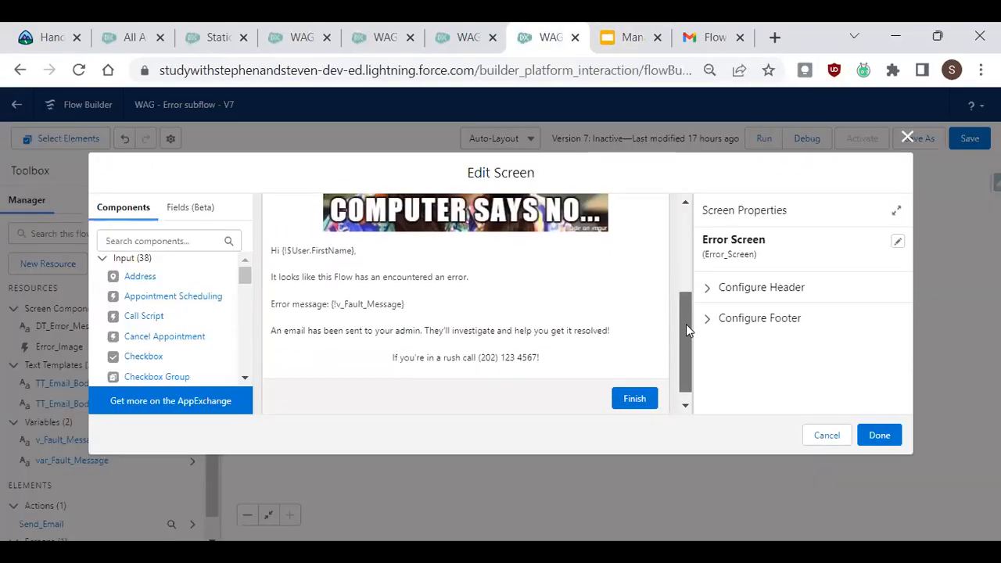